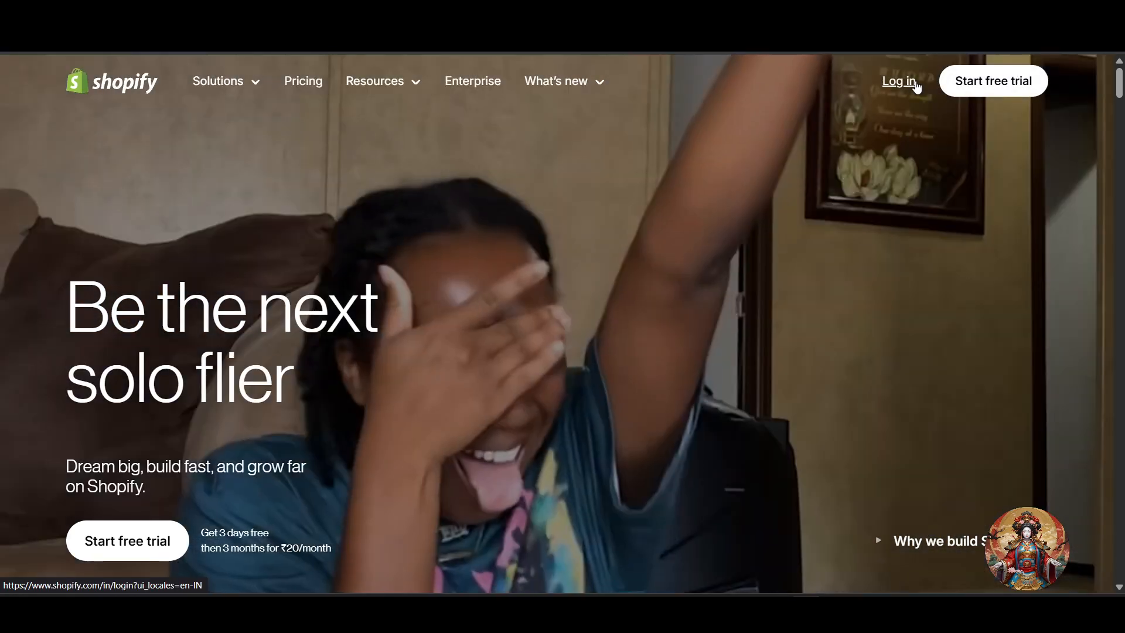
Step: Log in to the Shopify store admin, completing the human verification check
{"action": "left_click", "coordinate": [915, 83]}
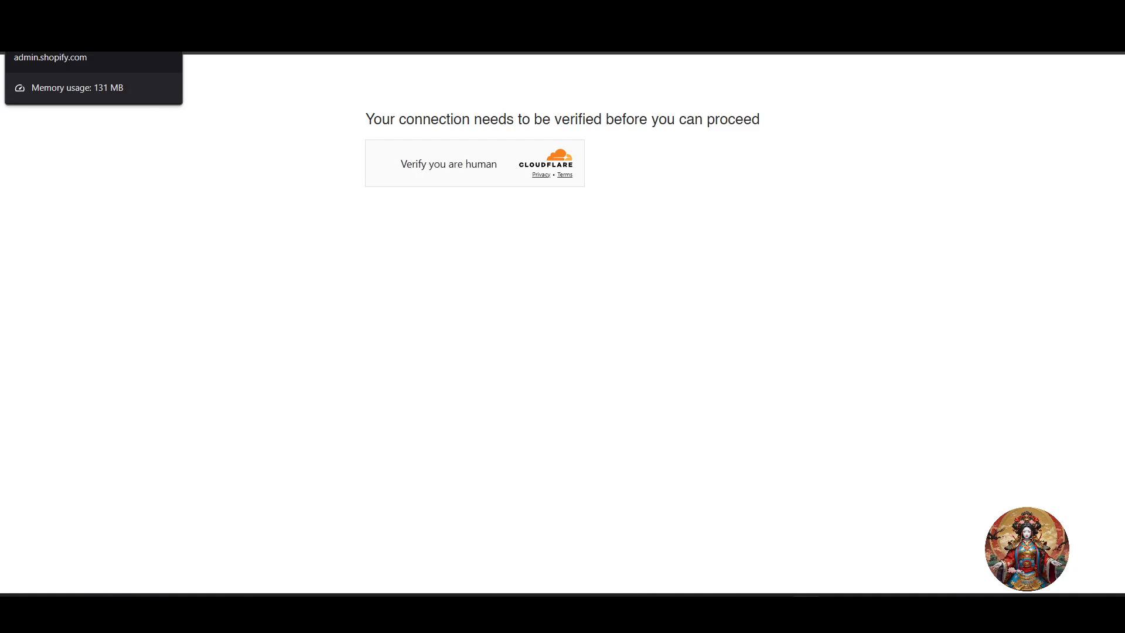
{"action": "left_click", "coordinate": [387, 168]}
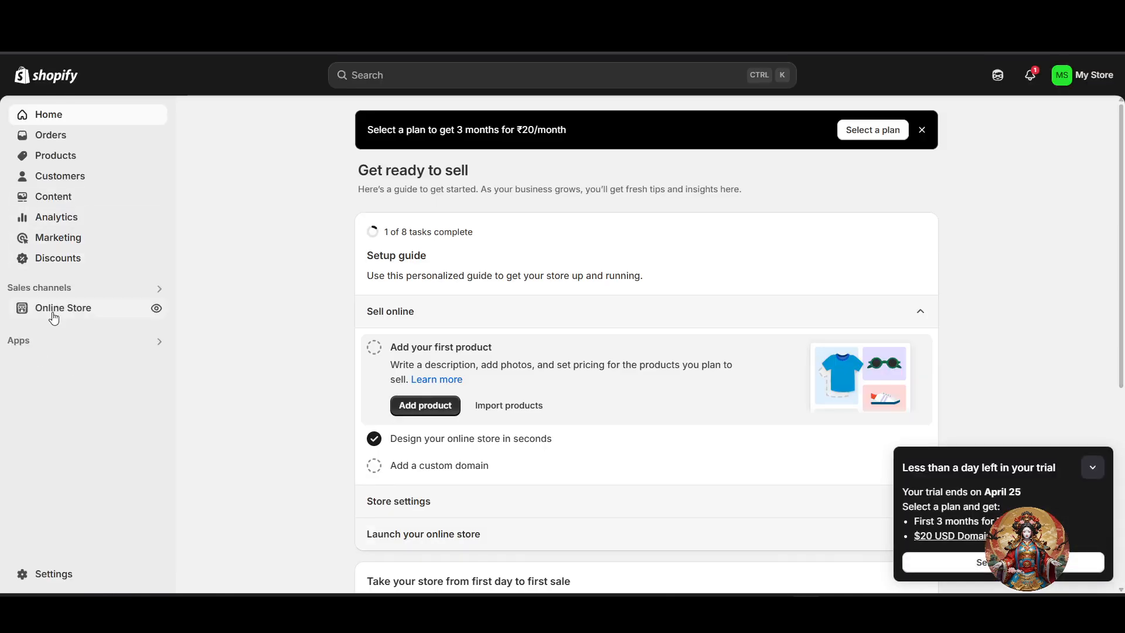
Step: Search the Shopify App Store for "Powerful Contact Form"
{"action": "left_click", "coordinate": [76, 347]}
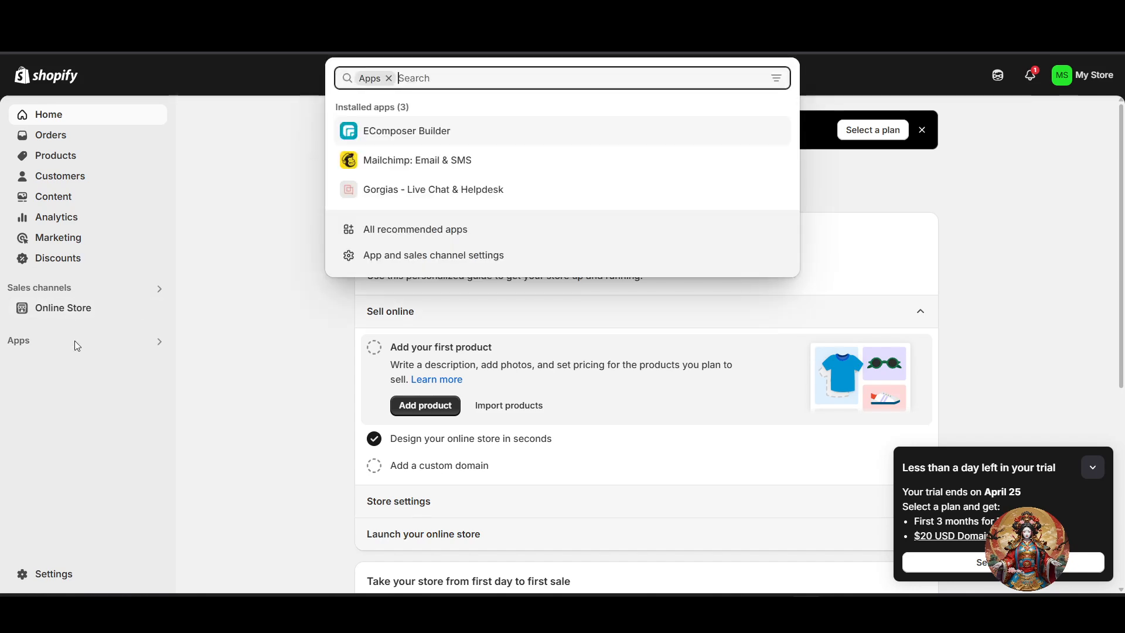
{"action": "type", "text": "Powerfull"}
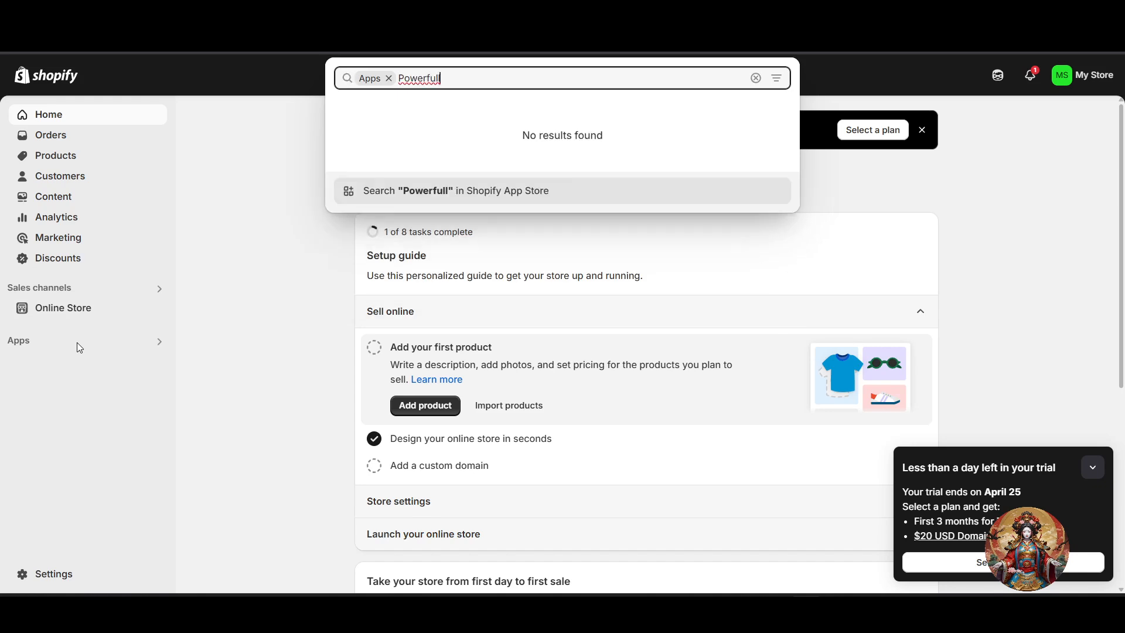
{"action": "type", "text": " contact"}
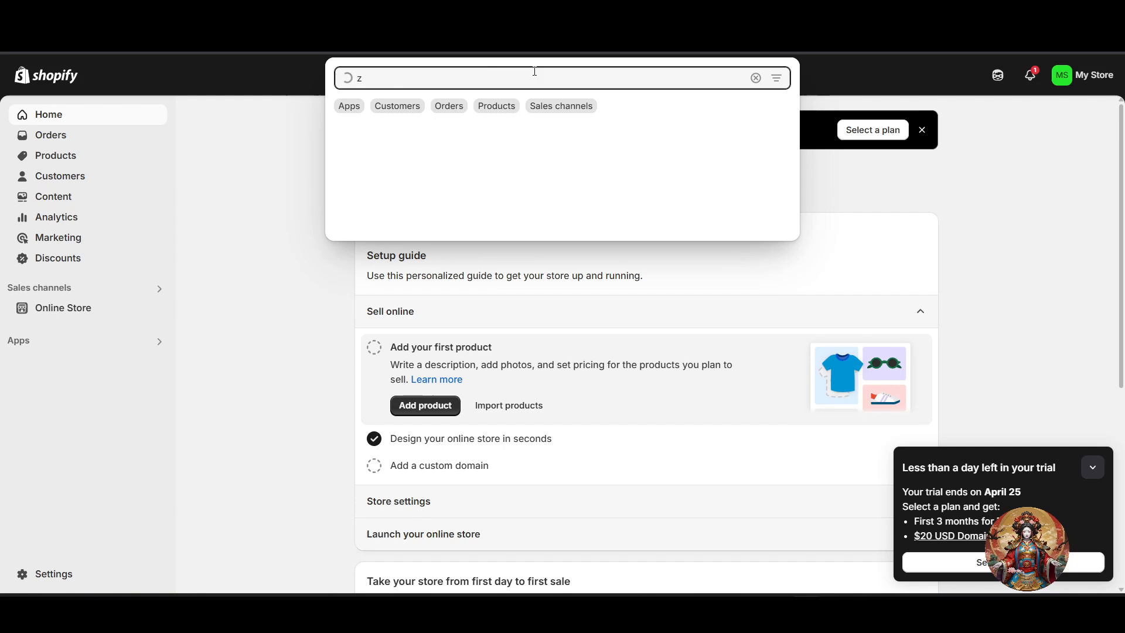
{"action": "key", "text": "BackSpace"}
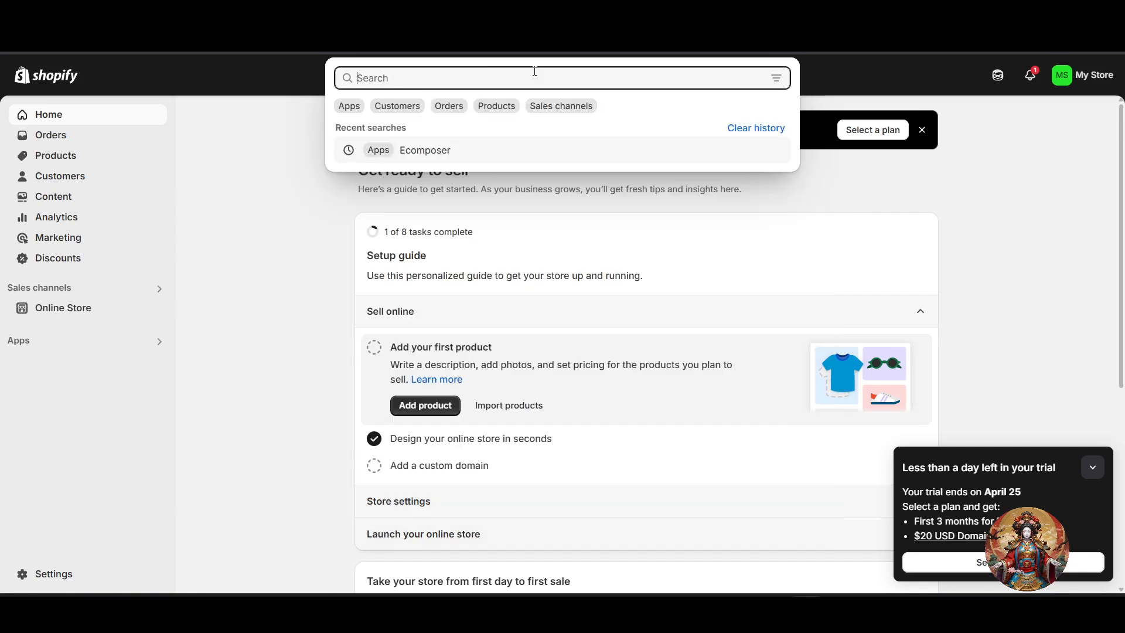
{"action": "type", "text": "Powerful Contact Form"}
{"action": "key", "text": "Return"}
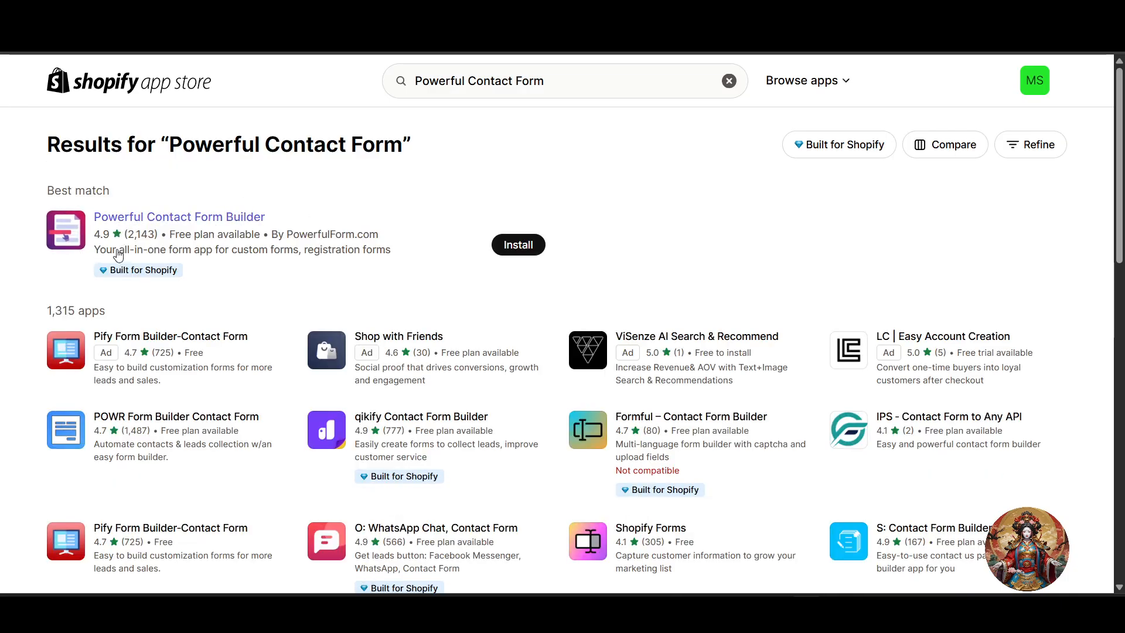
Step: Install the Powerful Contact Form Builder app on the store and approve its data access
{"action": "left_click", "coordinate": [166, 220]}
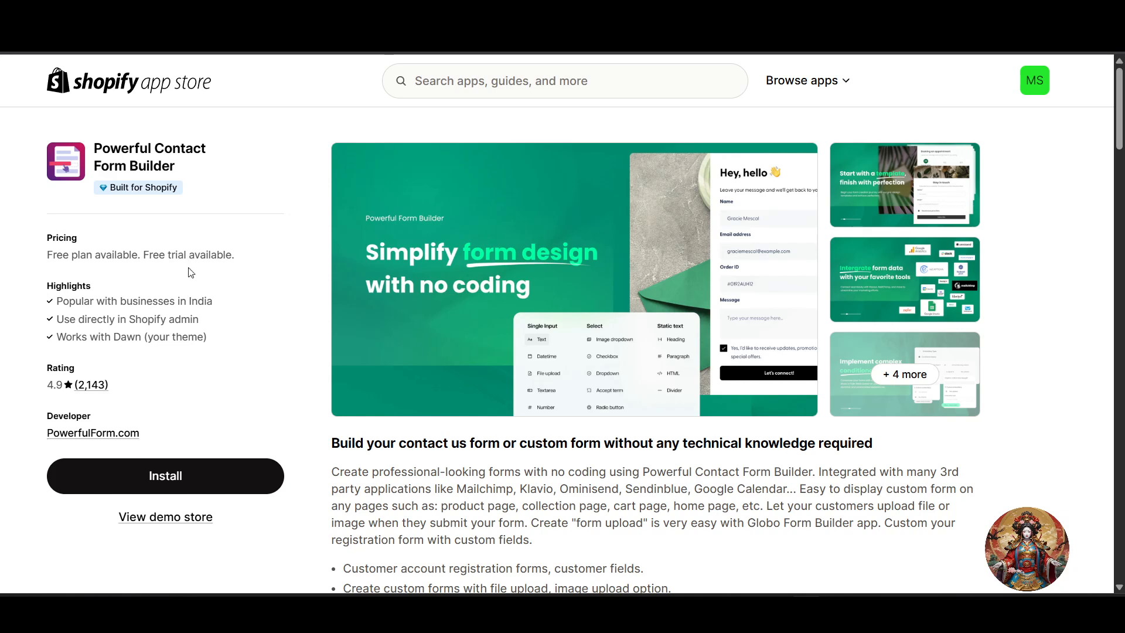
{"action": "left_click", "coordinate": [194, 490]}
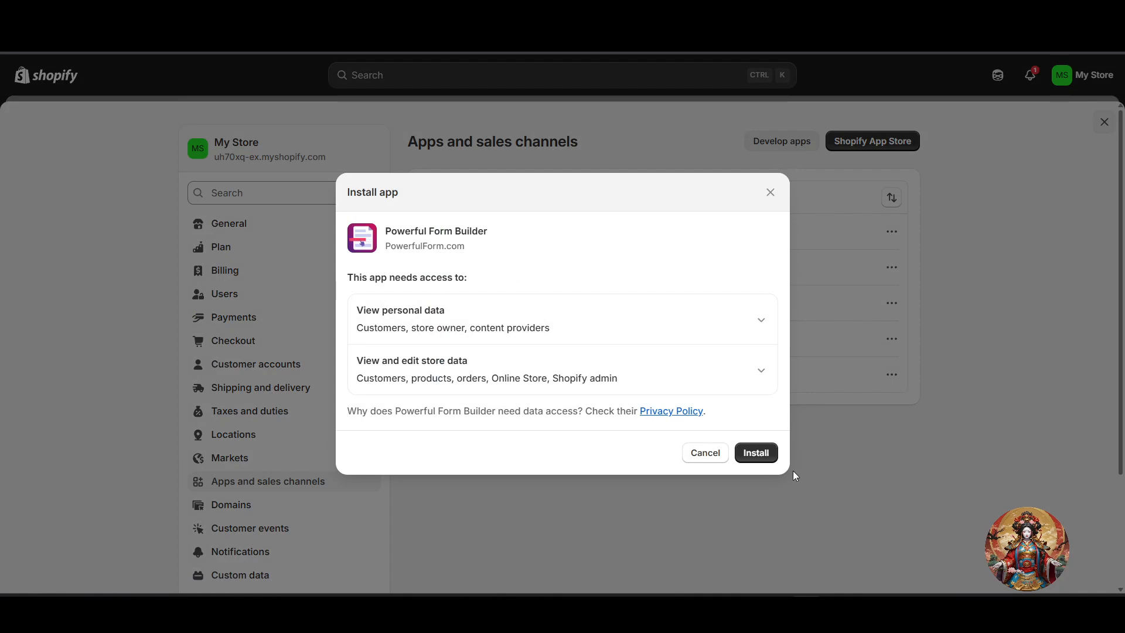
{"action": "left_click", "coordinate": [761, 455]}
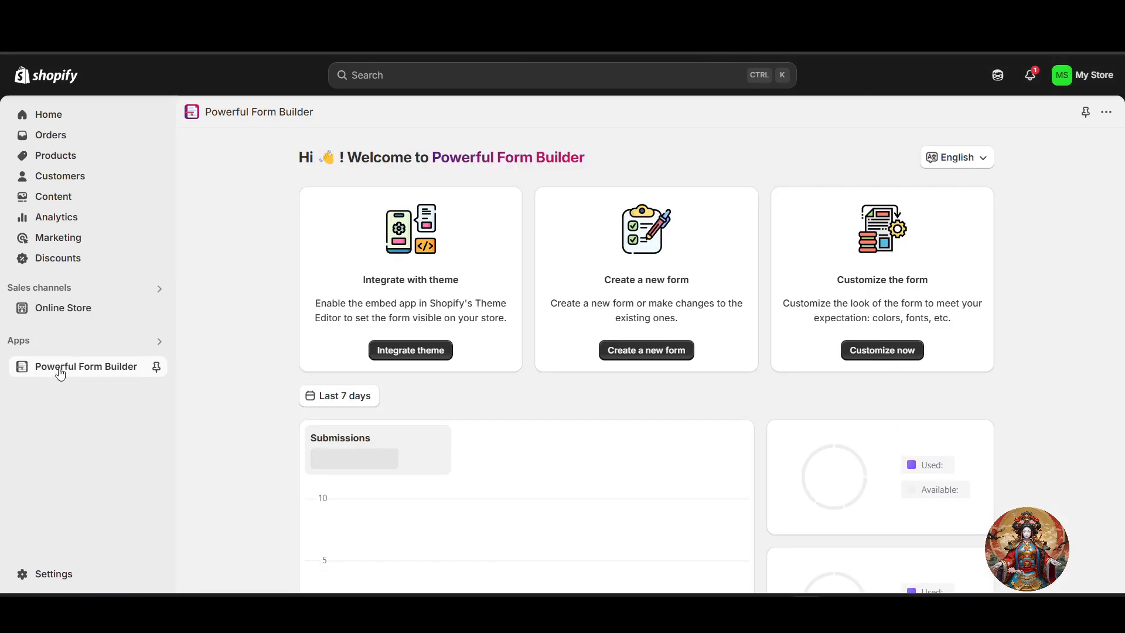
Step: Look through the Powerful Form Builder dashboard, including its setup options, submissions chart, quick tutorials, support channels and FAQ
{"action": "scroll", "coordinate": [273, 354], "scroll_direction": "down", "scroll_amount": 4}
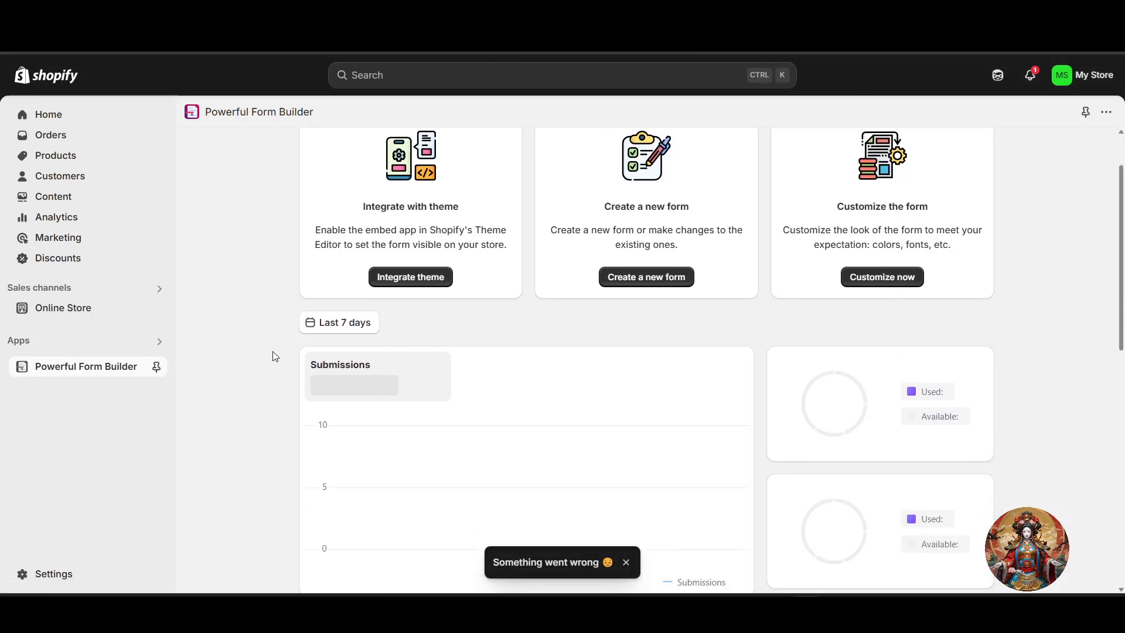
{"action": "scroll", "coordinate": [273, 354], "scroll_direction": "down", "scroll_amount": 4}
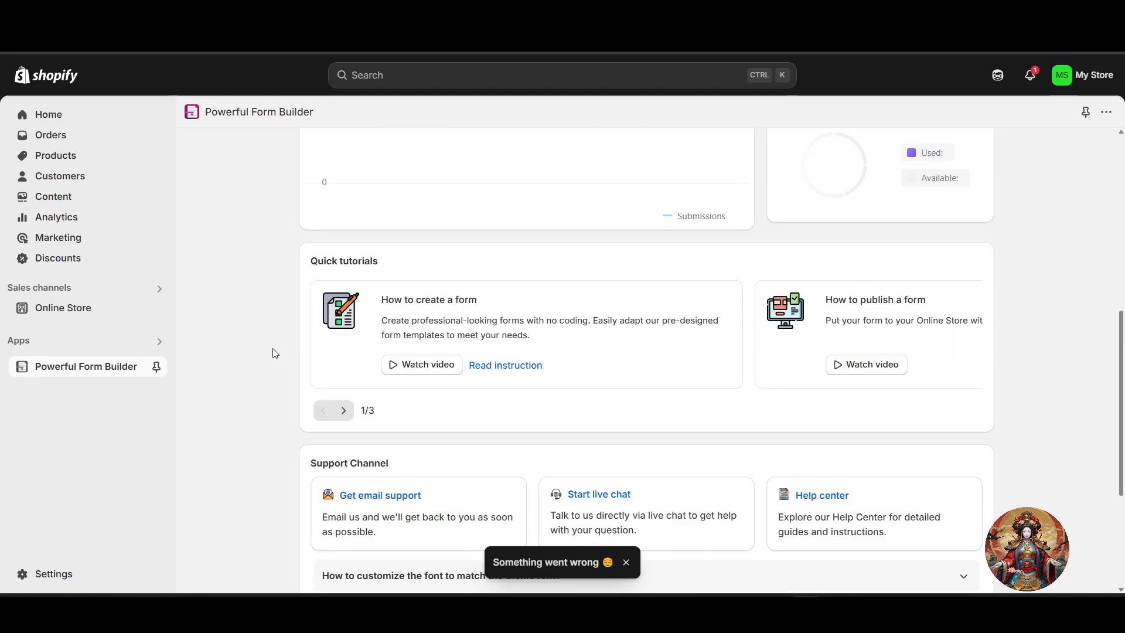
{"action": "scroll", "coordinate": [216, 378], "scroll_direction": "down", "scroll_amount": 4}
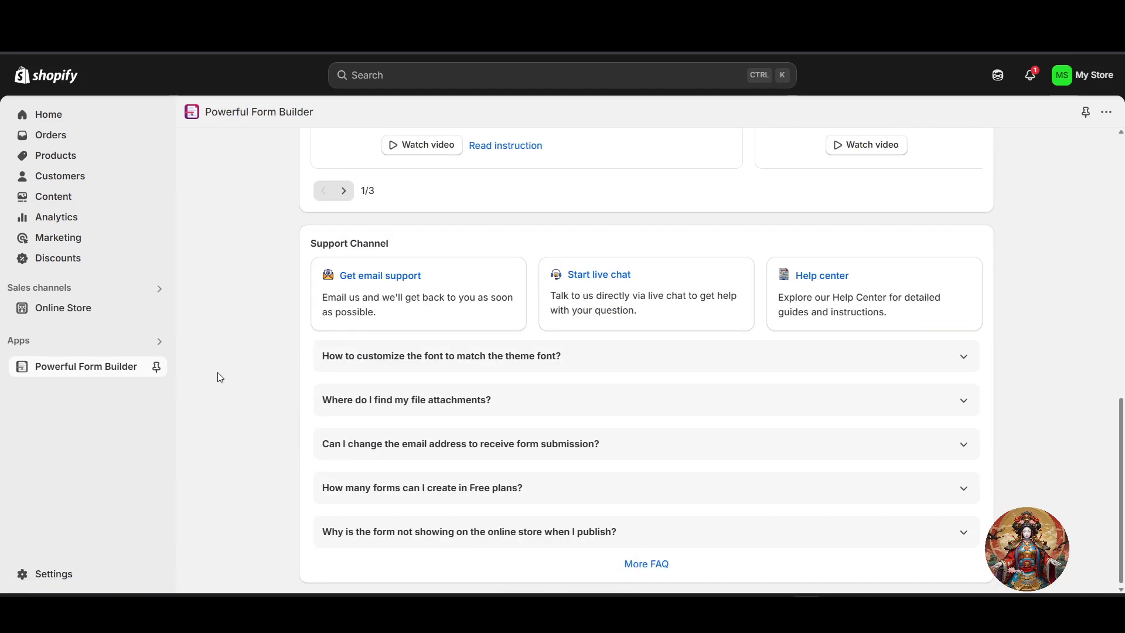
{"action": "scroll", "coordinate": [251, 359], "scroll_direction": "up", "scroll_amount": 12}
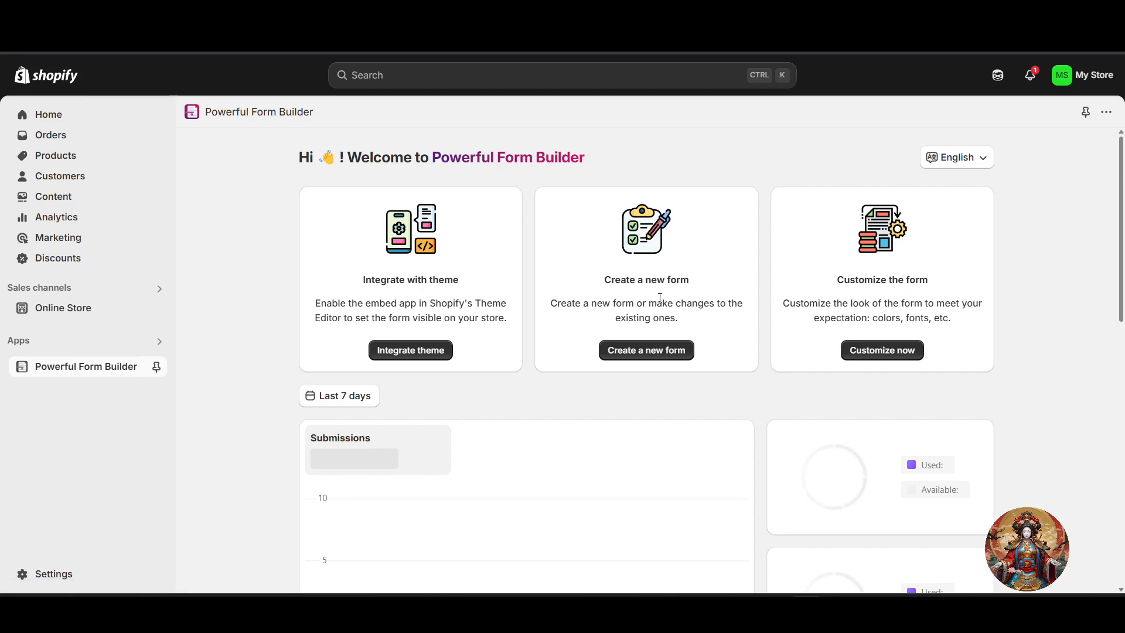
{"action": "scroll", "coordinate": [861, 281], "scroll_direction": "down", "scroll_amount": 3}
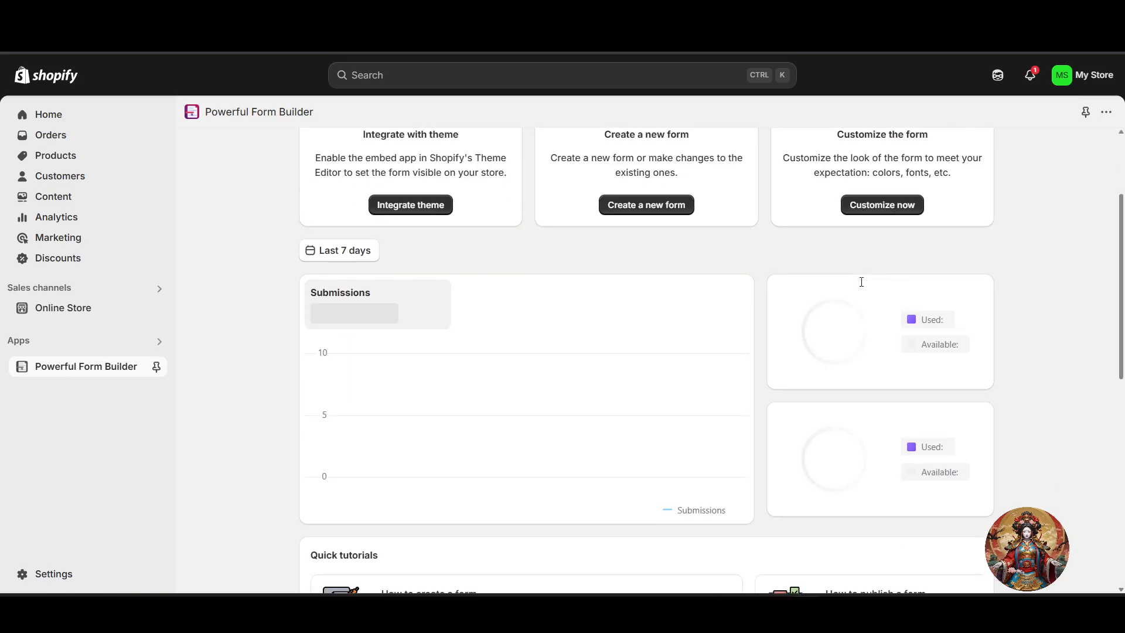
{"action": "scroll", "coordinate": [862, 281], "scroll_direction": "up", "scroll_amount": 3}
{"action": "scroll", "coordinate": [903, 258], "scroll_direction": "down", "scroll_amount": 3}
{"action": "scroll", "coordinate": [902, 260], "scroll_direction": "down", "scroll_amount": 1}
{"action": "scroll", "coordinate": [829, 276], "scroll_direction": "up", "scroll_amount": 4}
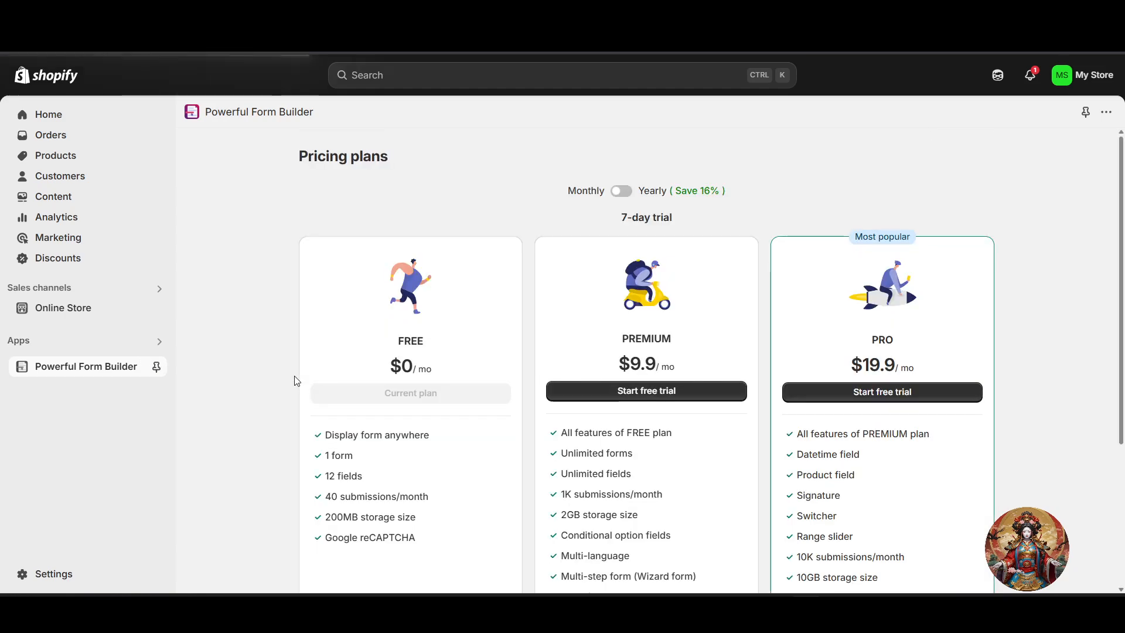
Step: Compare the Powerful Form Builder pricing plans and continue with the Free plan, declining the 7-day Pro trial
{"action": "scroll", "coordinate": [296, 382], "scroll_direction": "down", "scroll_amount": 4}
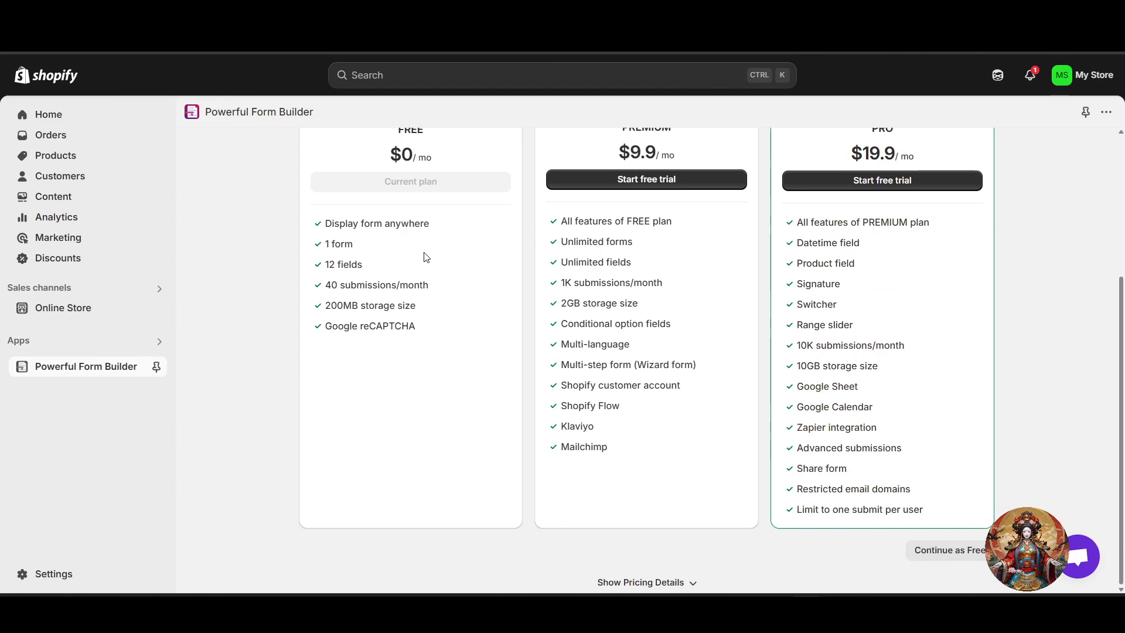
{"action": "scroll", "coordinate": [427, 306], "scroll_direction": "up", "scroll_amount": 3}
{"action": "scroll", "coordinate": [427, 293], "scroll_direction": "down", "scroll_amount": 1}
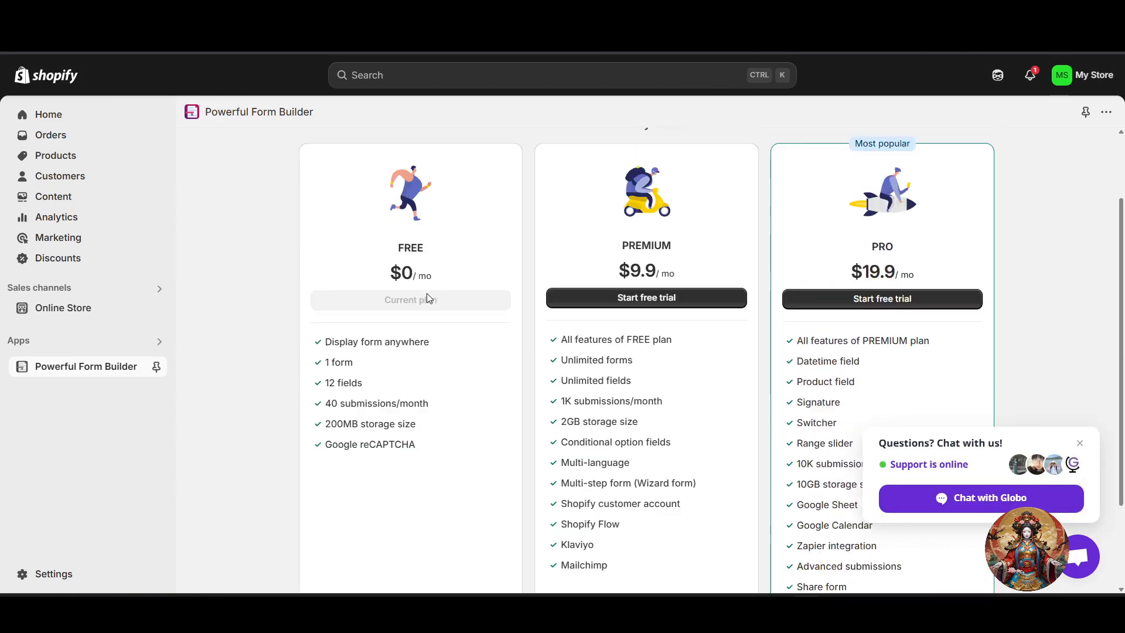
{"action": "scroll", "coordinate": [426, 293], "scroll_direction": "up", "scroll_amount": 2}
{"action": "scroll", "coordinate": [429, 294], "scroll_direction": "down", "scroll_amount": 4}
{"action": "scroll", "coordinate": [424, 281], "scroll_direction": "up", "scroll_amount": 4}
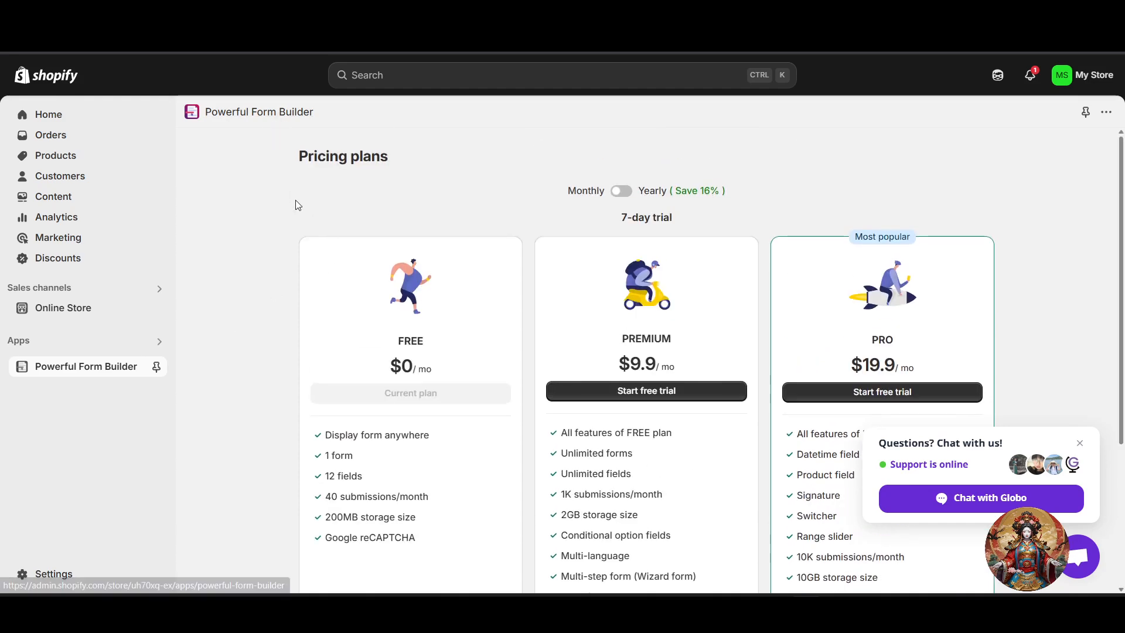
{"action": "left_click", "coordinate": [83, 368]}
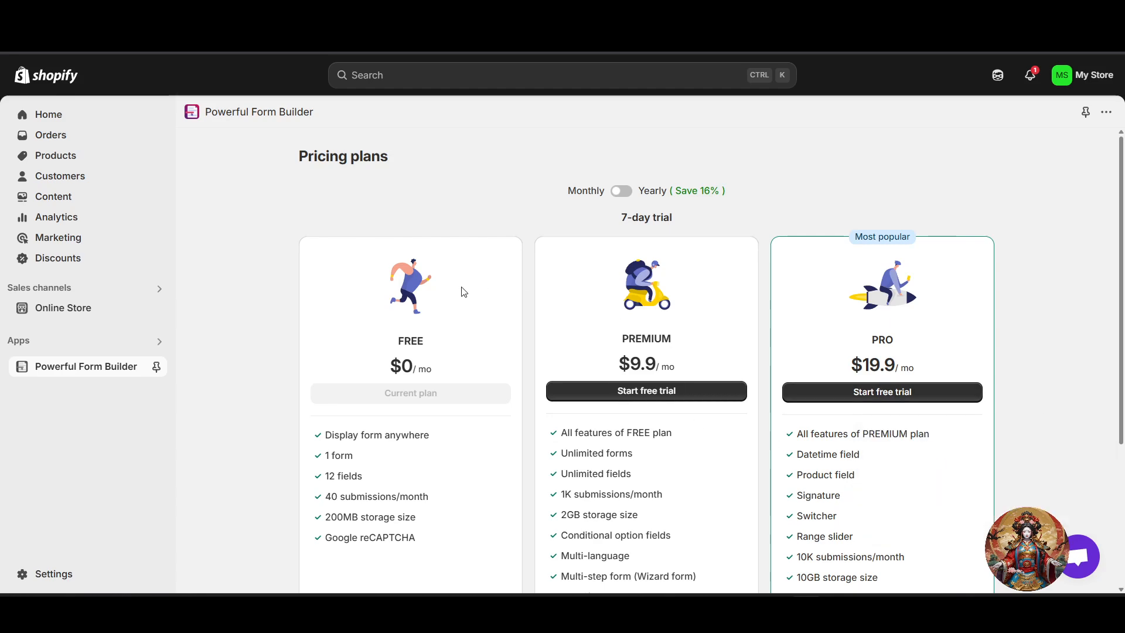
{"action": "scroll", "coordinate": [357, 252], "scroll_direction": "down", "scroll_amount": 3}
{"action": "scroll", "coordinate": [379, 283], "scroll_direction": "down", "scroll_amount": 2}
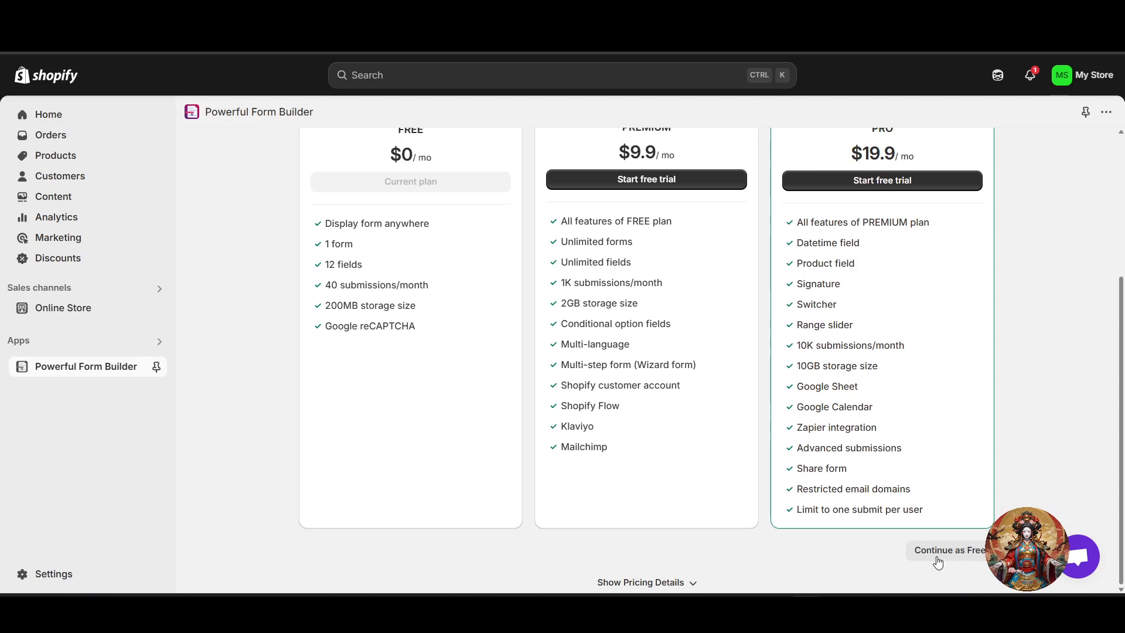
{"action": "left_click", "coordinate": [936, 557]}
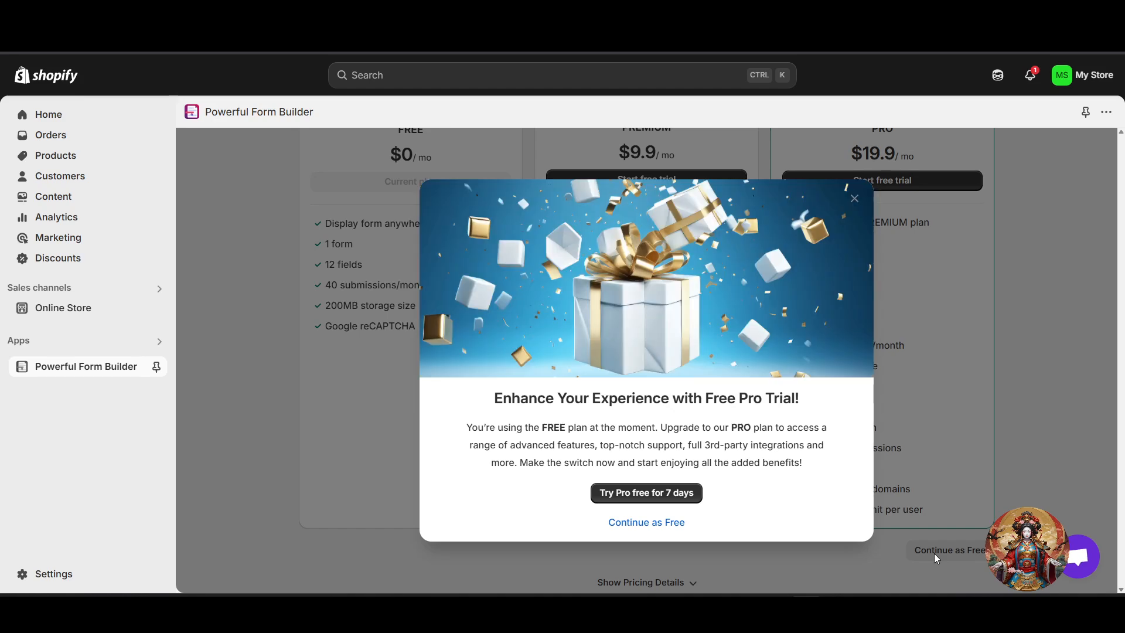
{"action": "left_click", "coordinate": [648, 522]}
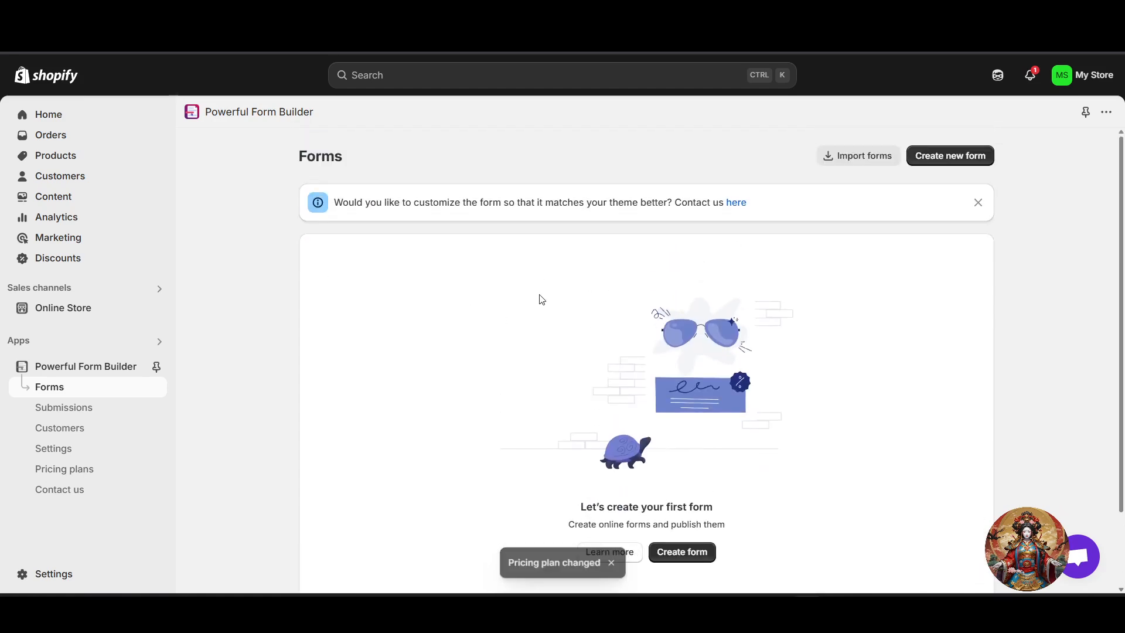
Step: Start the theme integration from the Powerful Form Builder dashboard to activate Globo Form Builder in the Dawn theme
{"action": "scroll", "coordinate": [543, 298], "scroll_direction": "down", "scroll_amount": 1}
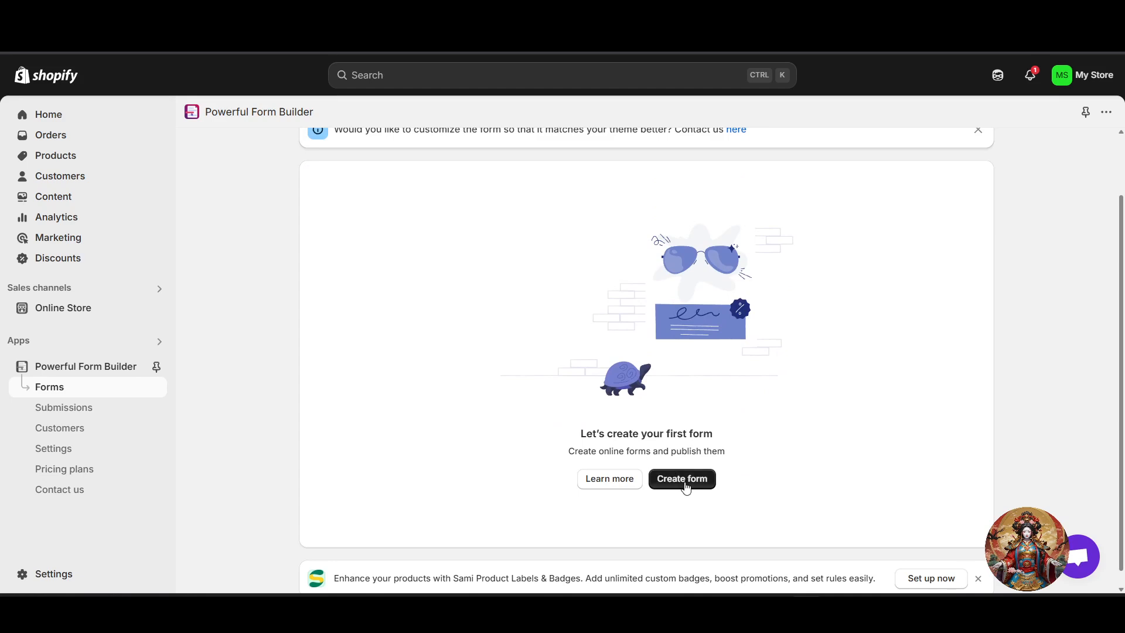
{"action": "scroll", "coordinate": [762, 483], "scroll_direction": "down", "scroll_amount": 1}
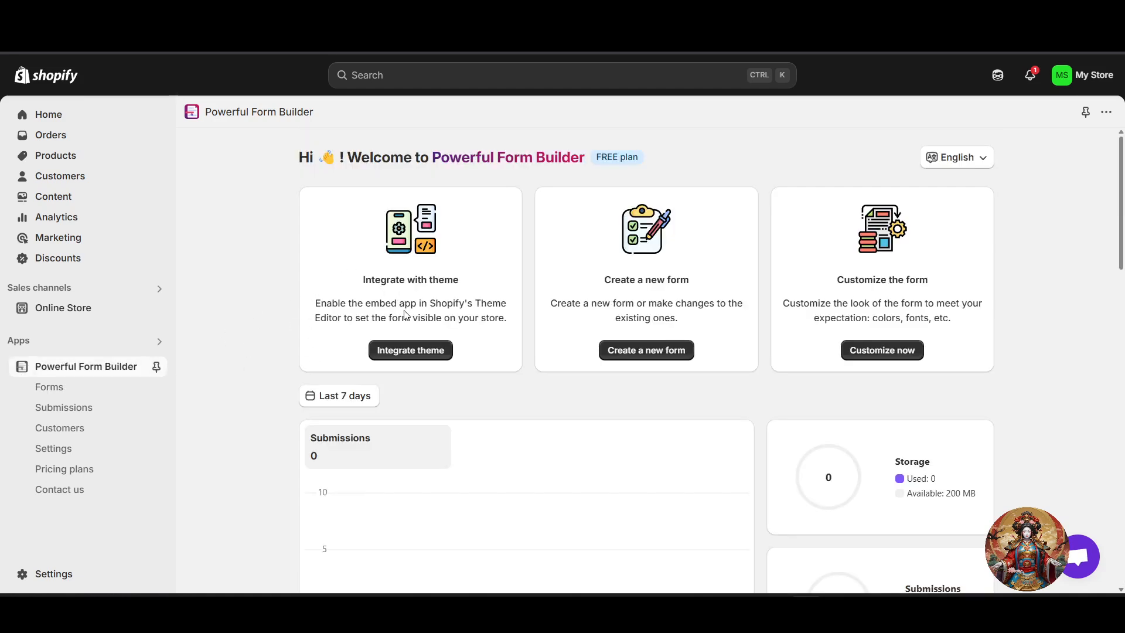
{"action": "left_click", "coordinate": [421, 360]}
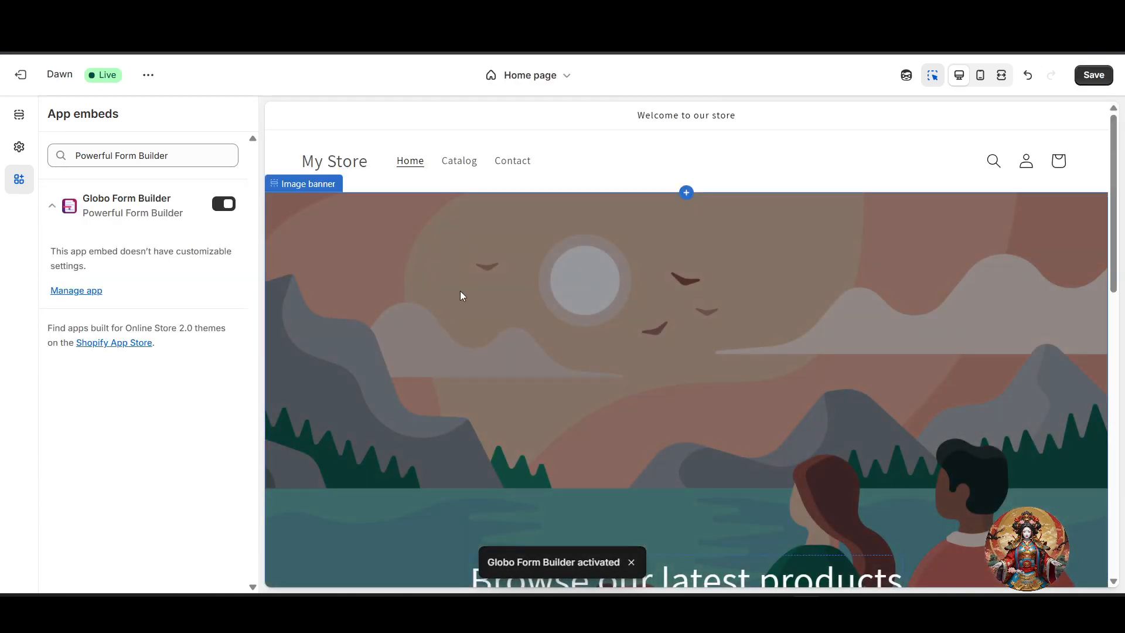
Step: Inspect the announcement and header settings and the list of app embeds in the Dawn theme editor
{"action": "left_click", "coordinate": [833, 115]}
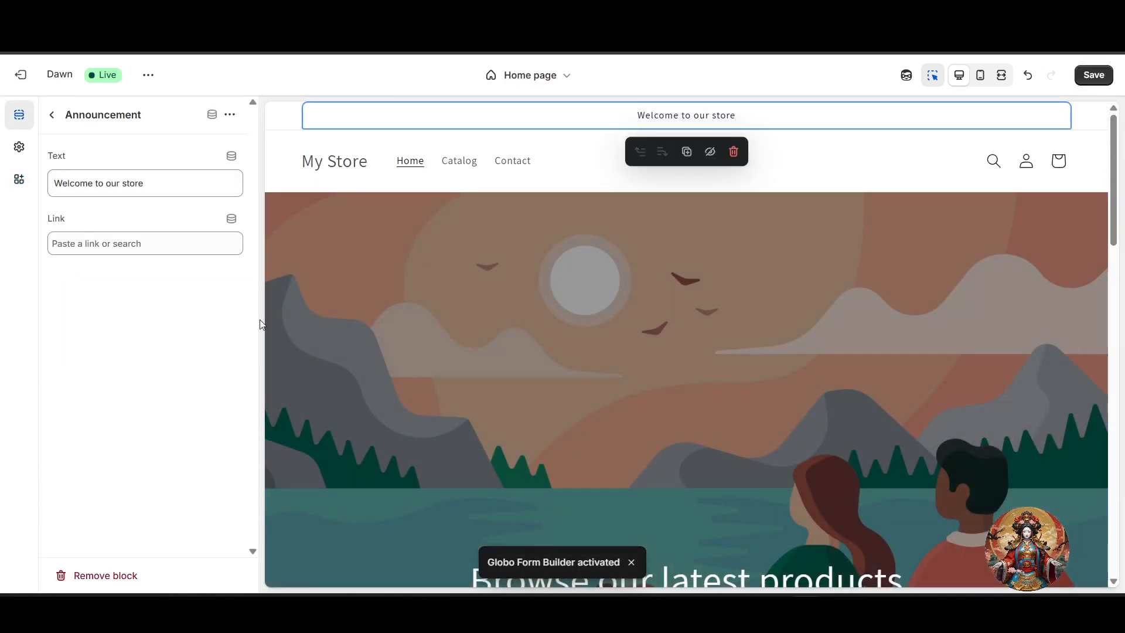
{"action": "left_click", "coordinate": [575, 177]}
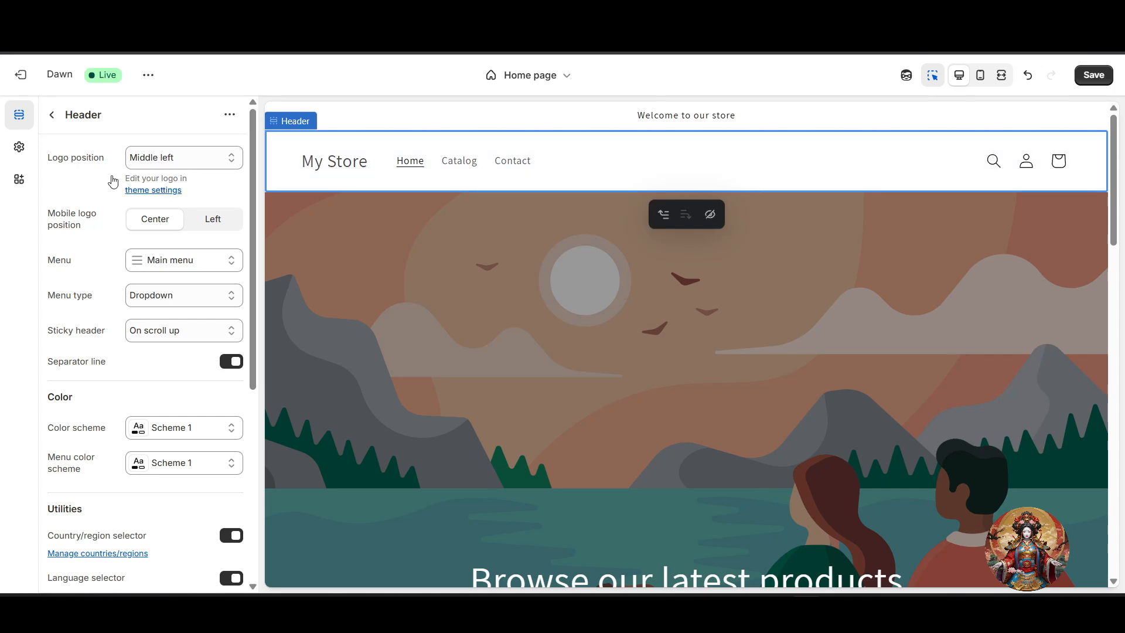
{"action": "left_click", "coordinate": [16, 186]}
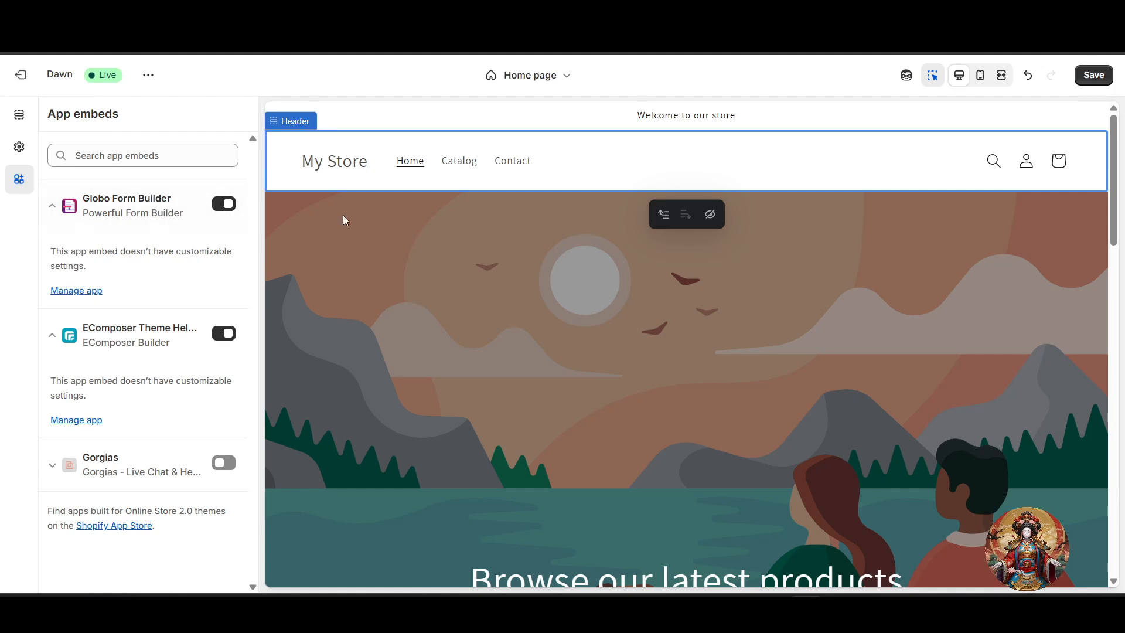
{"action": "left_click", "coordinate": [705, 148]}
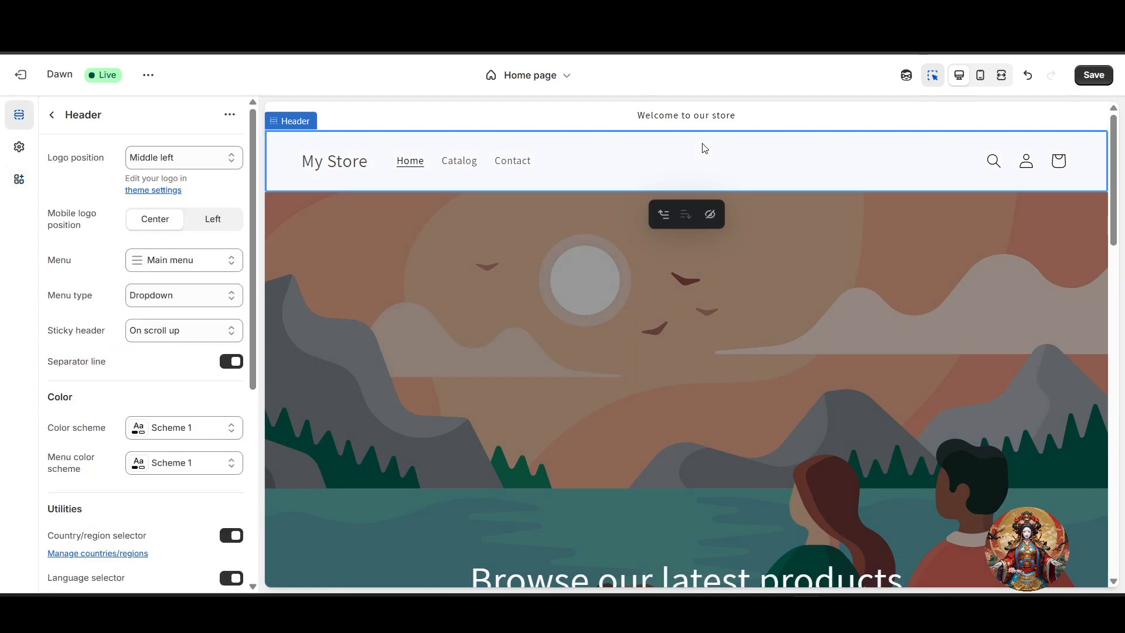
{"action": "left_click", "coordinate": [52, 115]}
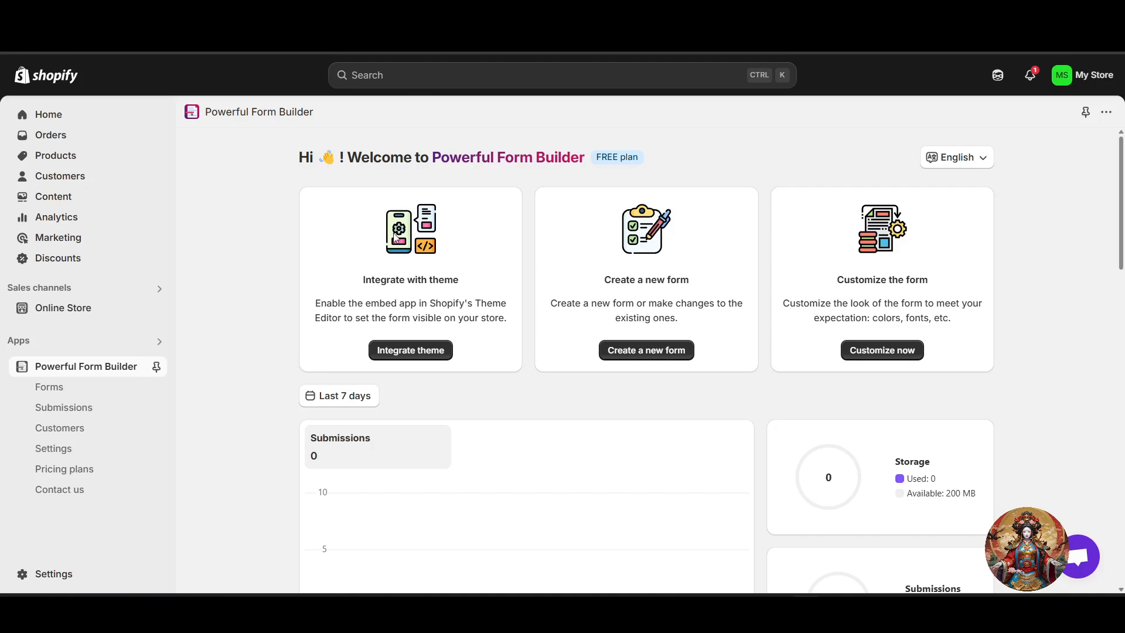
Step: Save the Dawn theme with the Globo Form Builder embed enabled, then return to the app dashboard and reload it
{"action": "key", "text": "F5"}
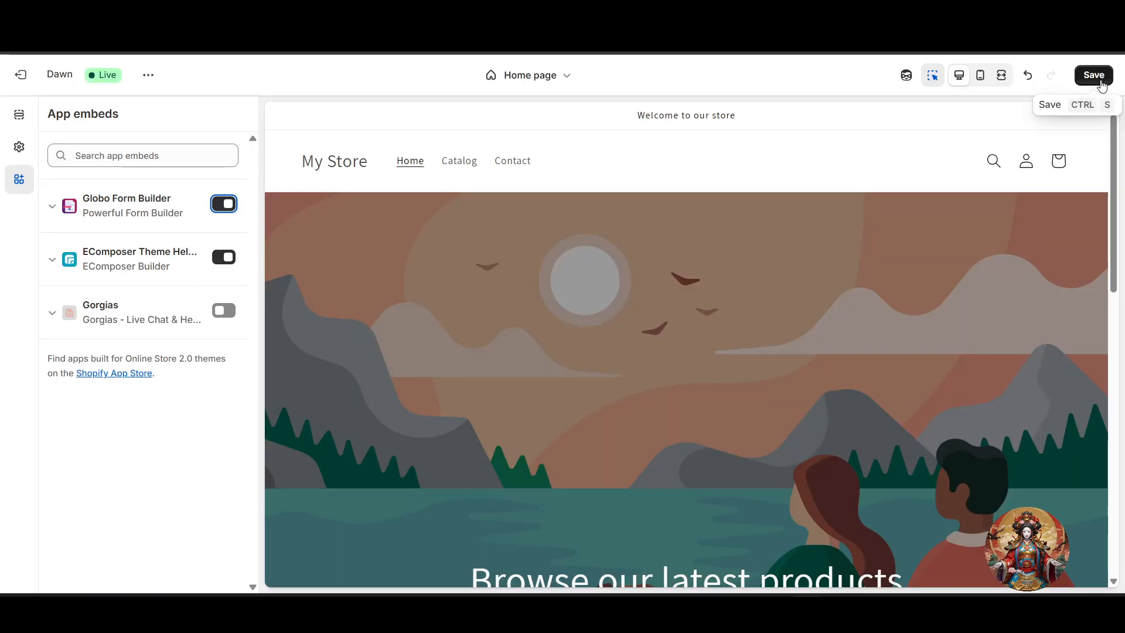
{"action": "left_click", "coordinate": [1100, 81]}
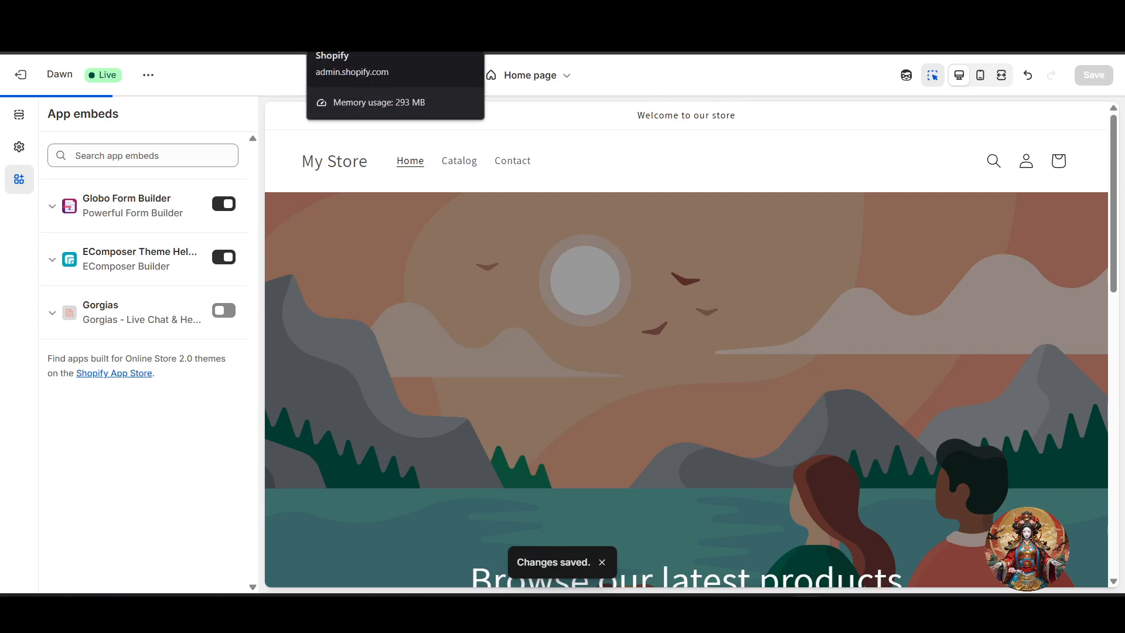
{"action": "left_click", "coordinate": [358, 21]}
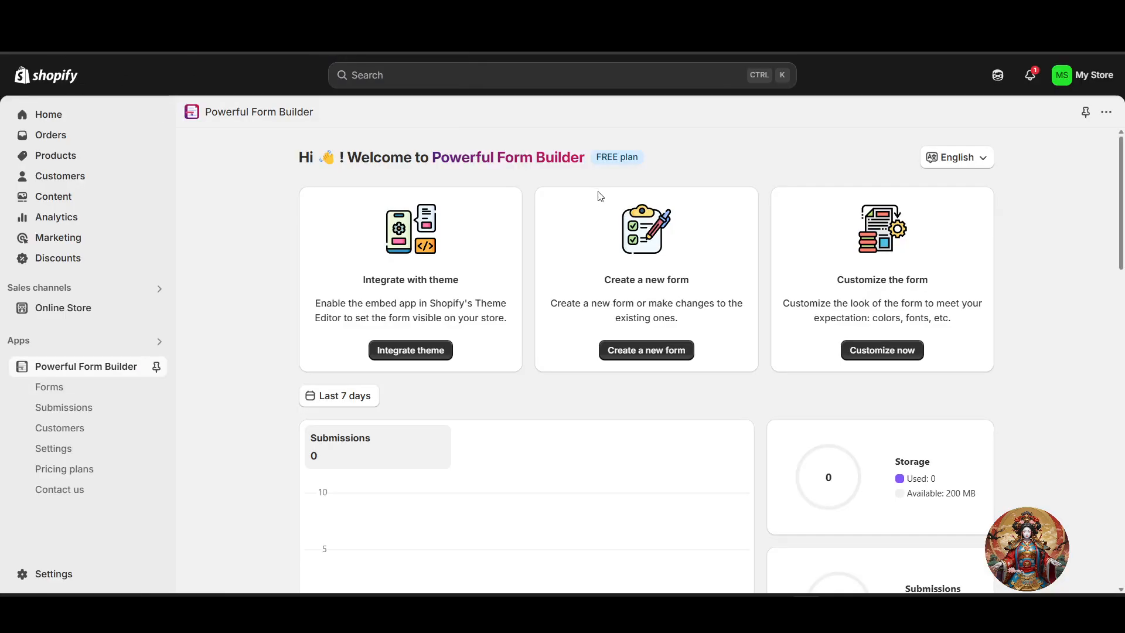
{"action": "key", "text": "F5"}
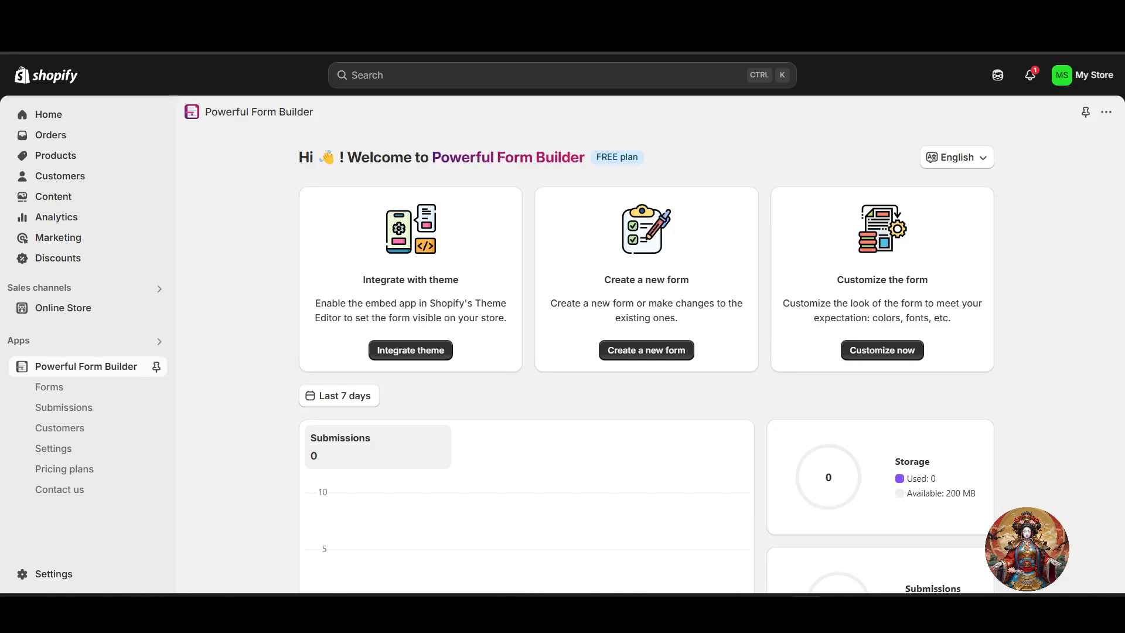
Step: Start creating a new form from the Forms page to bring up the form templates
{"action": "left_click", "coordinate": [649, 358]}
{"action": "left_click", "coordinate": [48, 395]}
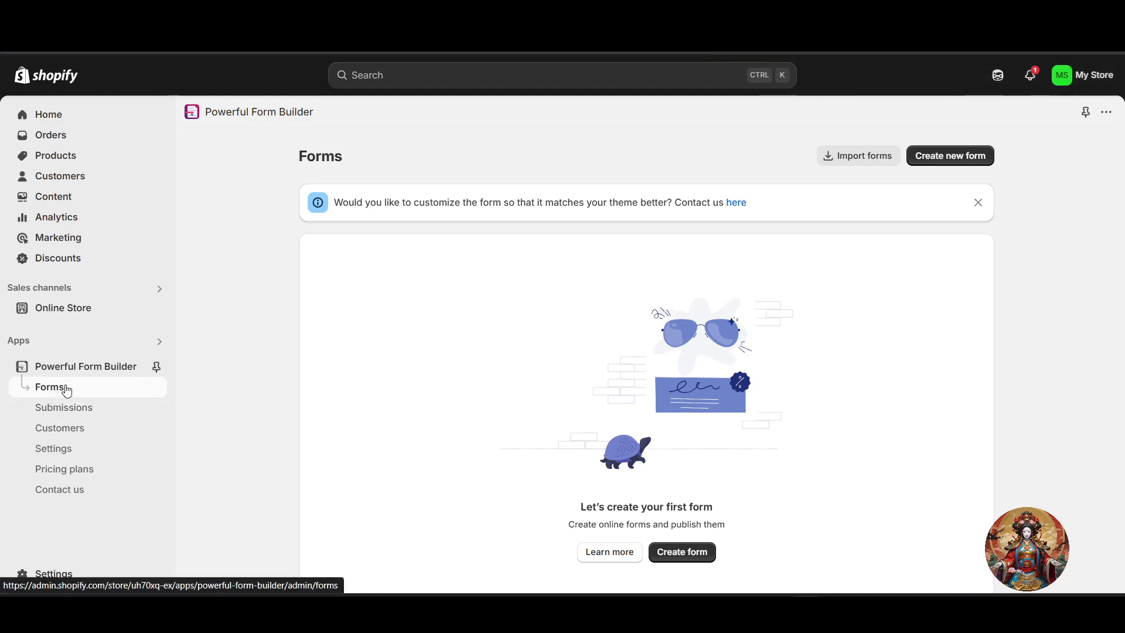
{"action": "left_click", "coordinate": [950, 158]}
Step: Browse the form templates and select the "Contact form with image" template for the new form
{"action": "scroll", "coordinate": [550, 357], "scroll_direction": "down", "scroll_amount": 6}
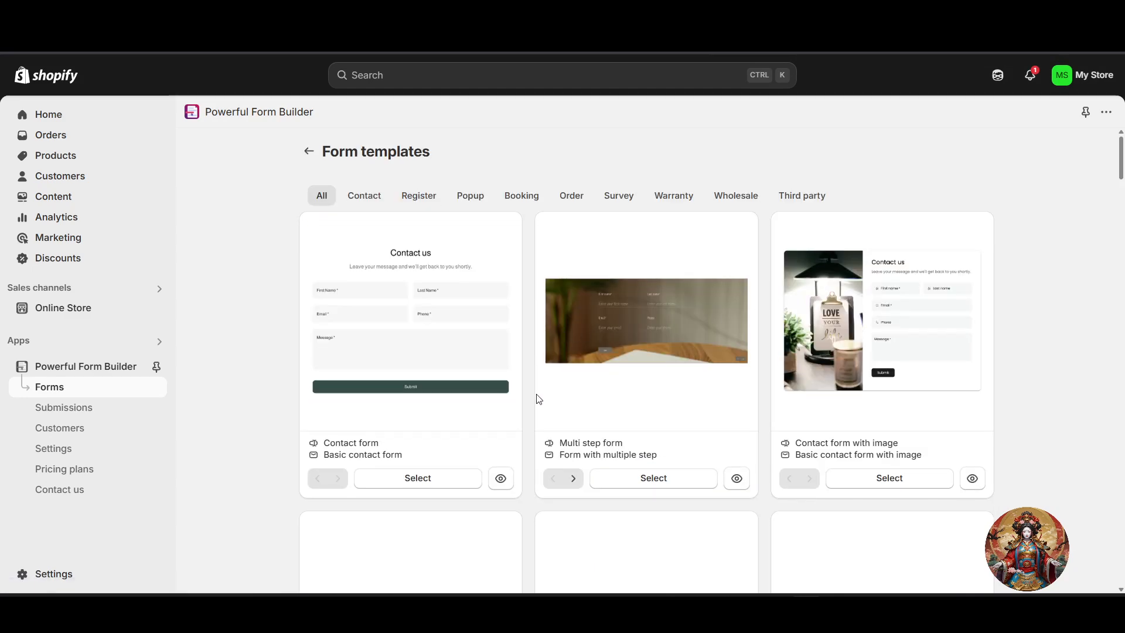
{"action": "scroll", "coordinate": [545, 408], "scroll_direction": "up", "scroll_amount": 2}
{"action": "scroll", "coordinate": [549, 411], "scroll_direction": "up", "scroll_amount": 4}
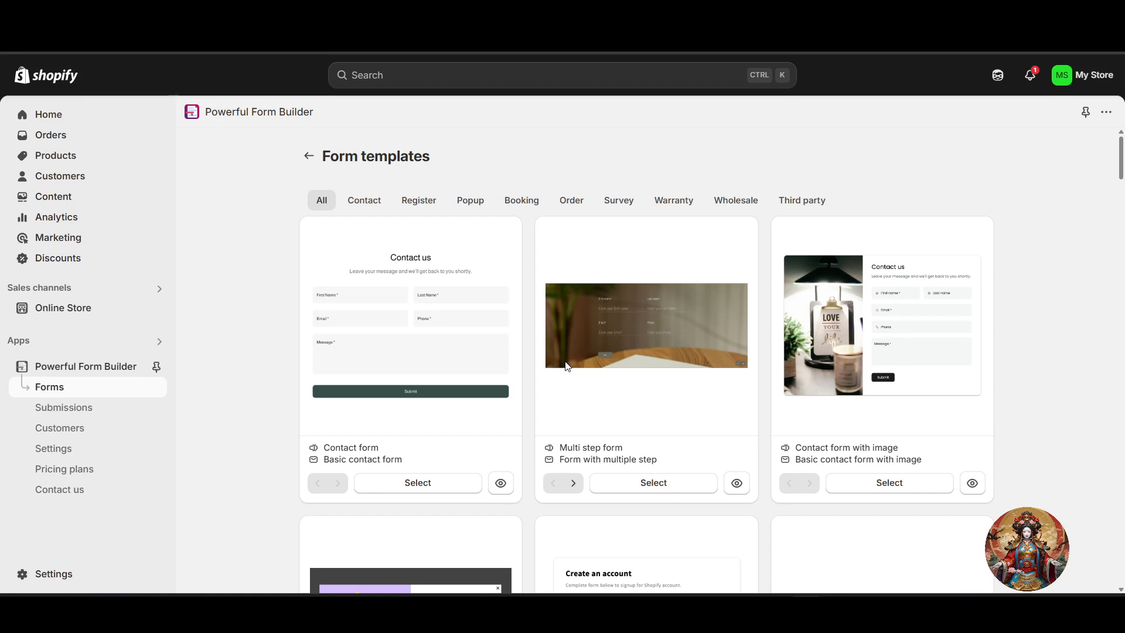
{"action": "scroll", "coordinate": [471, 471], "scroll_direction": "down", "scroll_amount": 5}
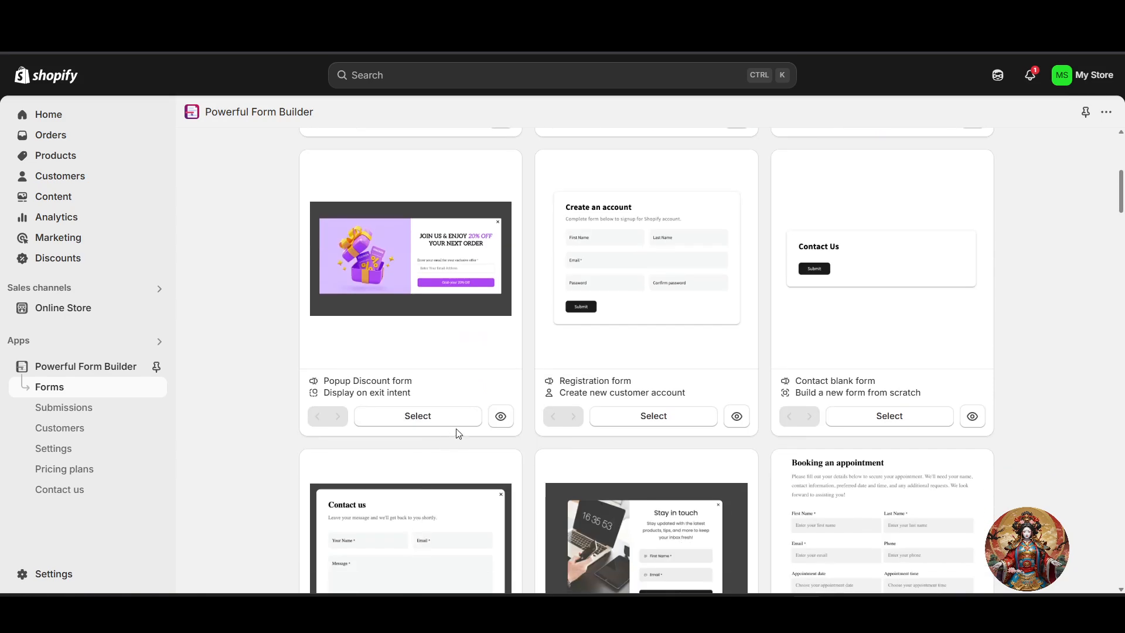
{"action": "scroll", "coordinate": [746, 344], "scroll_direction": "up", "scroll_amount": 2}
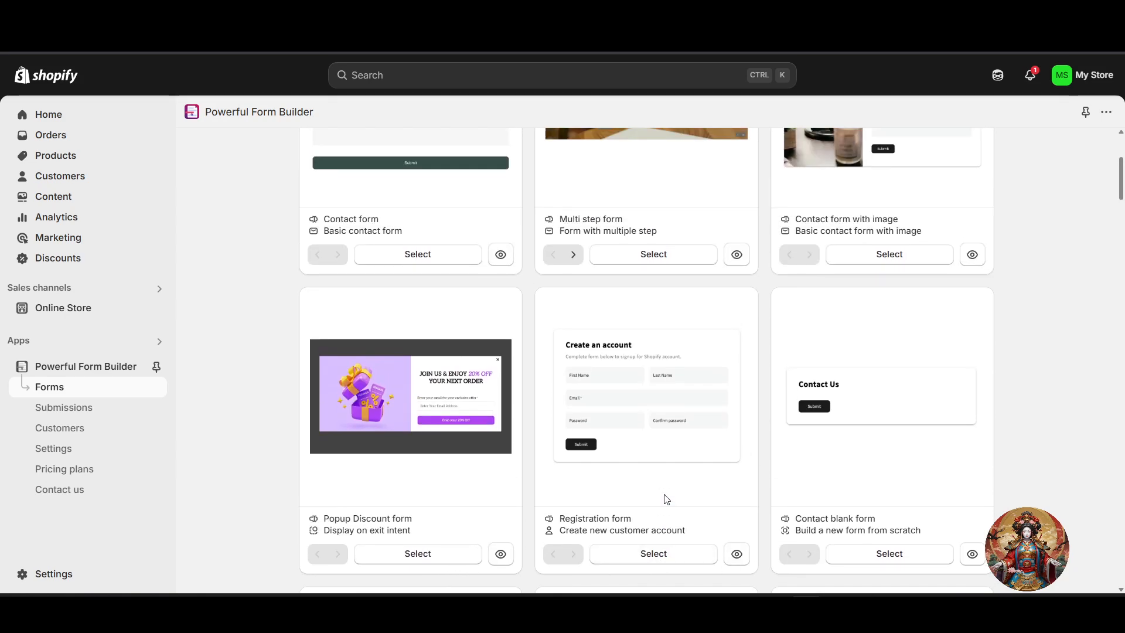
{"action": "scroll", "coordinate": [659, 468], "scroll_direction": "down", "scroll_amount": 1}
{"action": "scroll", "coordinate": [665, 477], "scroll_direction": "up", "scroll_amount": 4}
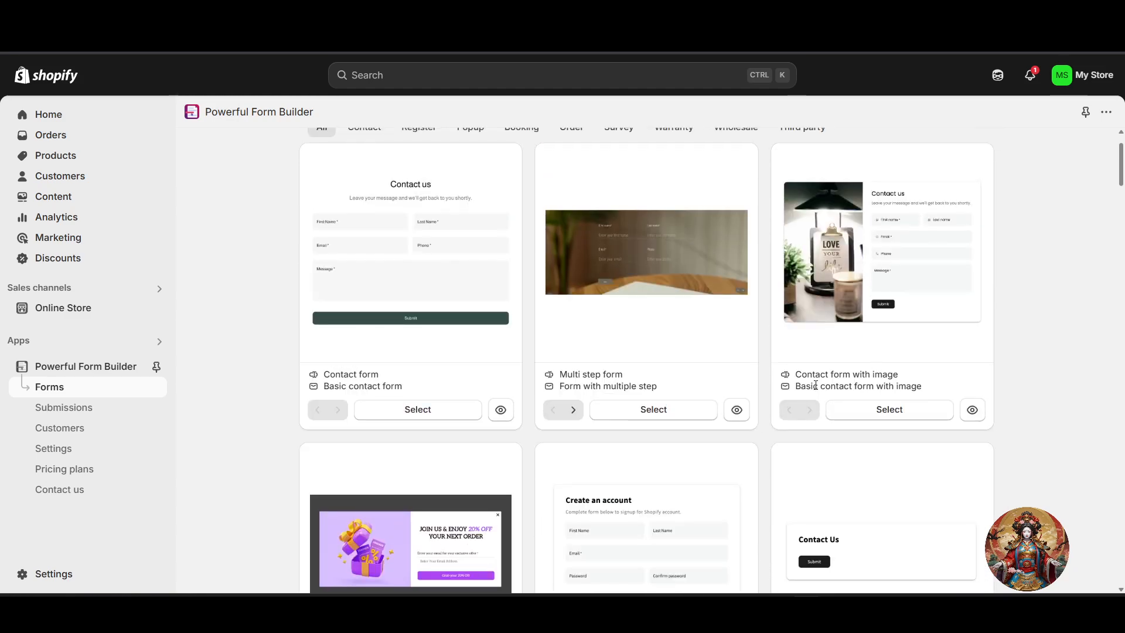
{"action": "left_click", "coordinate": [879, 415]}
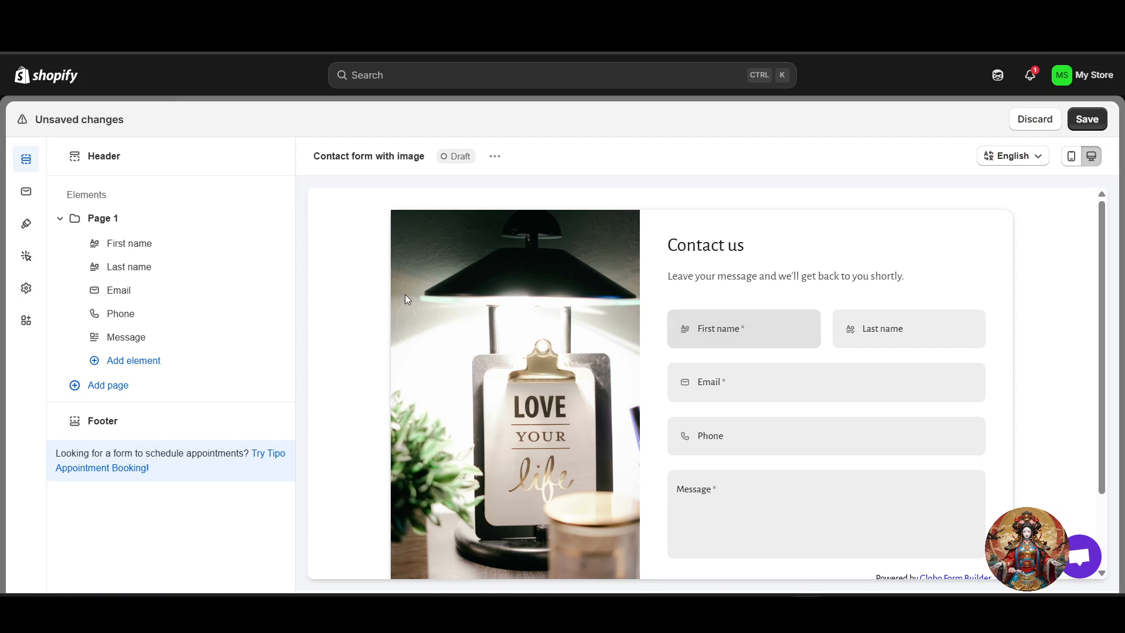
Step: Examine the First name element's label, placeholder, description and display options
{"action": "left_click", "coordinate": [129, 243]}
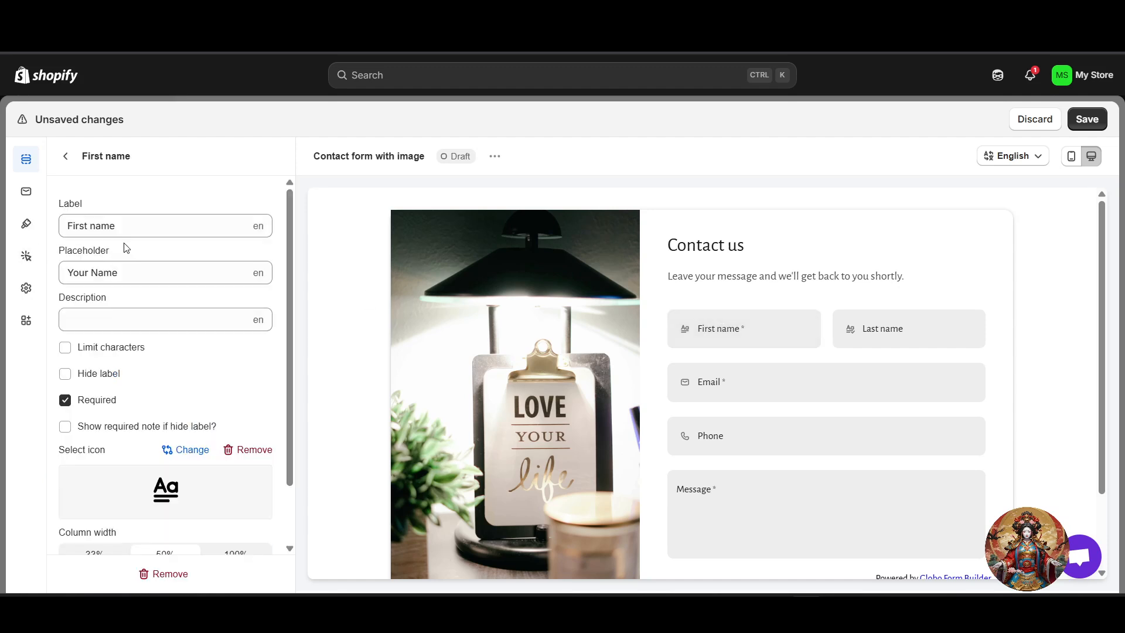
{"action": "left_click", "coordinate": [134, 227]}
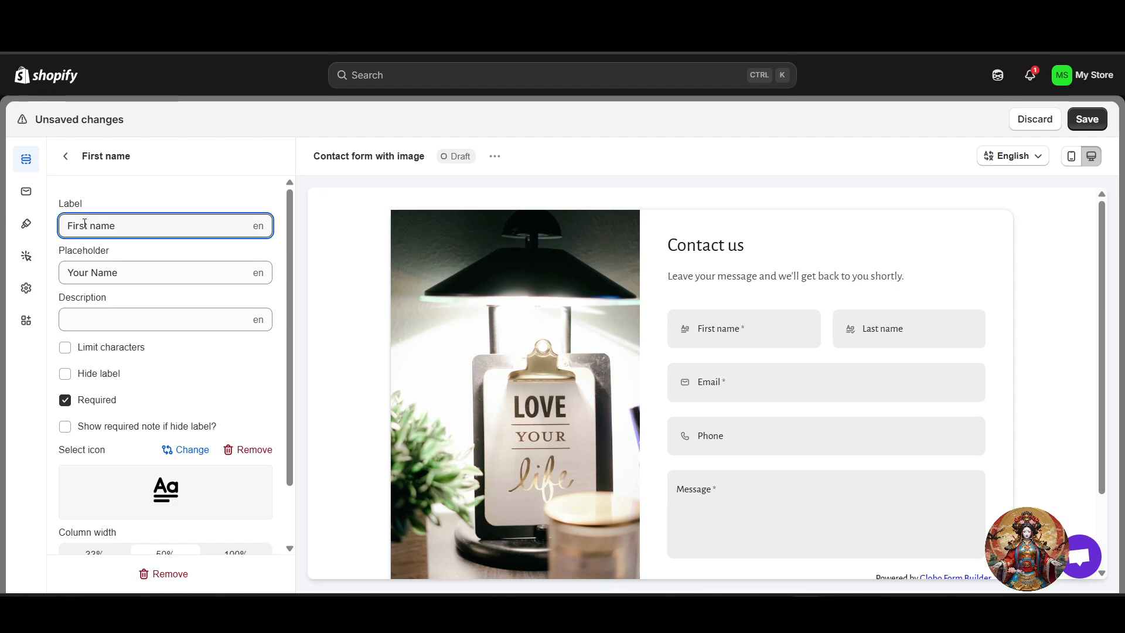
{"action": "left_click", "coordinate": [130, 278]}
{"action": "triple_click", "coordinate": [130, 277]}
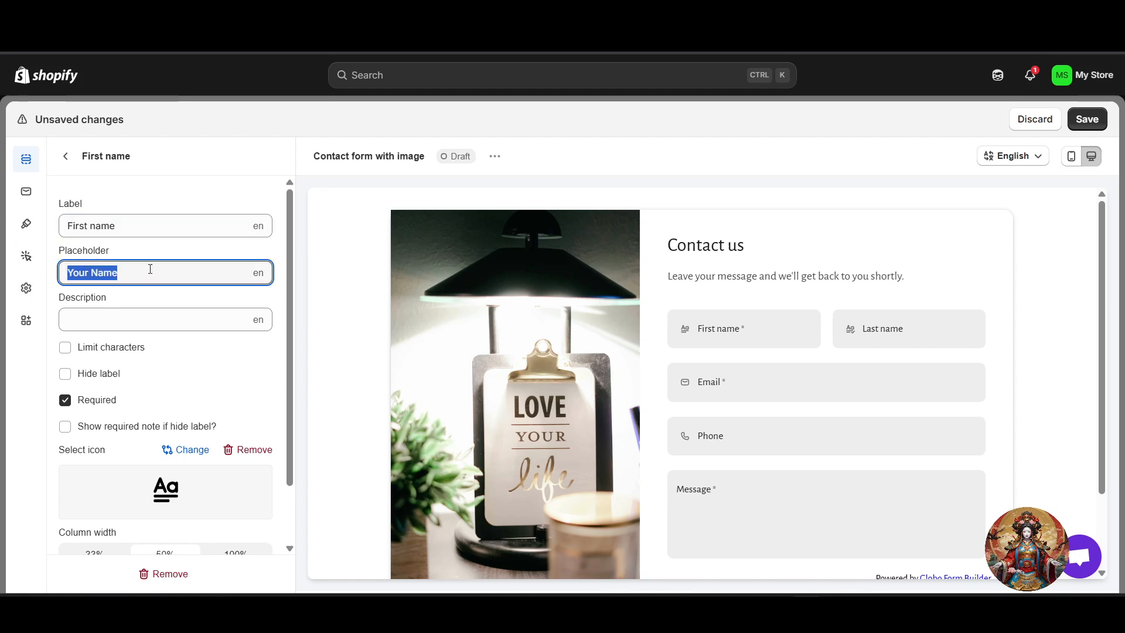
{"action": "left_click", "coordinate": [146, 235]}
{"action": "scroll", "coordinate": [164, 381], "scroll_direction": "down", "scroll_amount": 2}
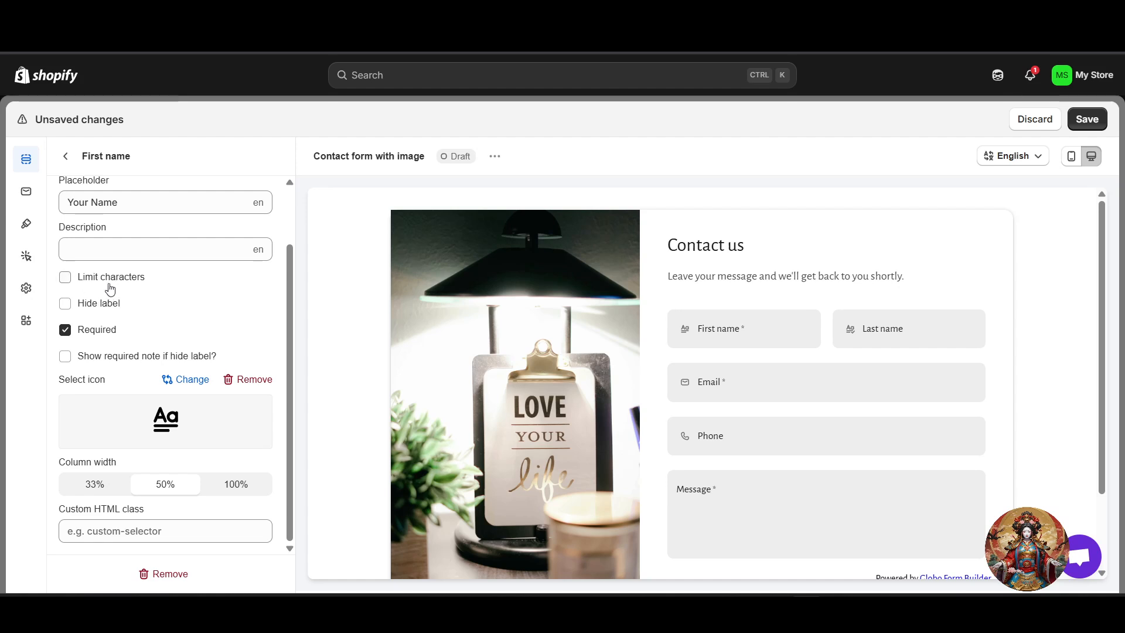
{"action": "left_click", "coordinate": [178, 254]}
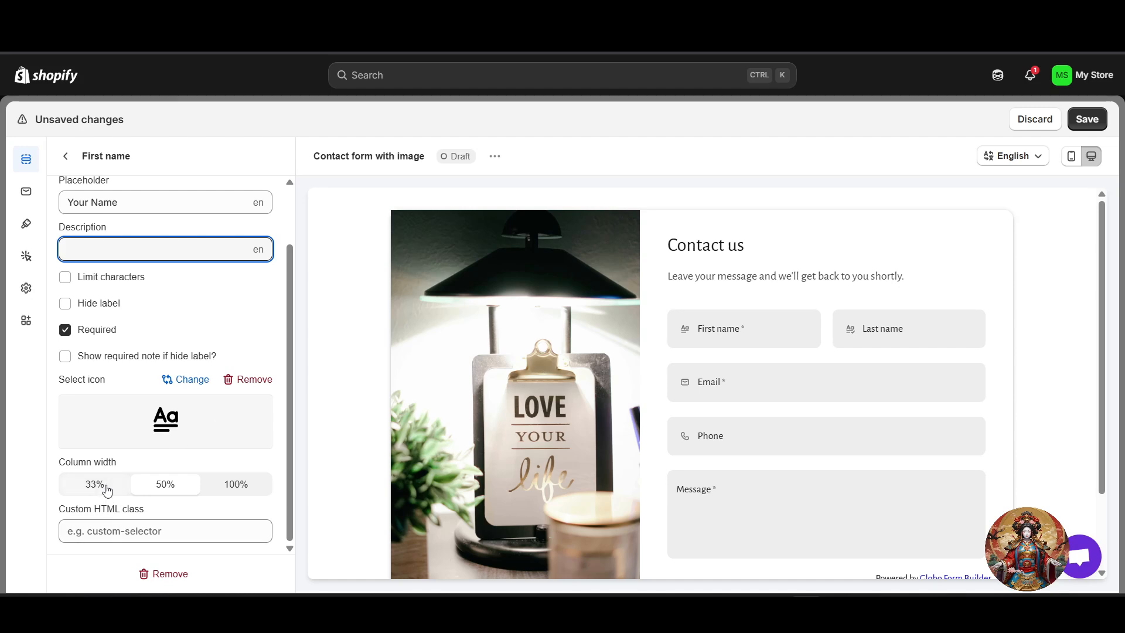
Step: Try the 100% and 33% column widths on the First name element, restore 50% and return to the element list
{"action": "left_click", "coordinate": [241, 487]}
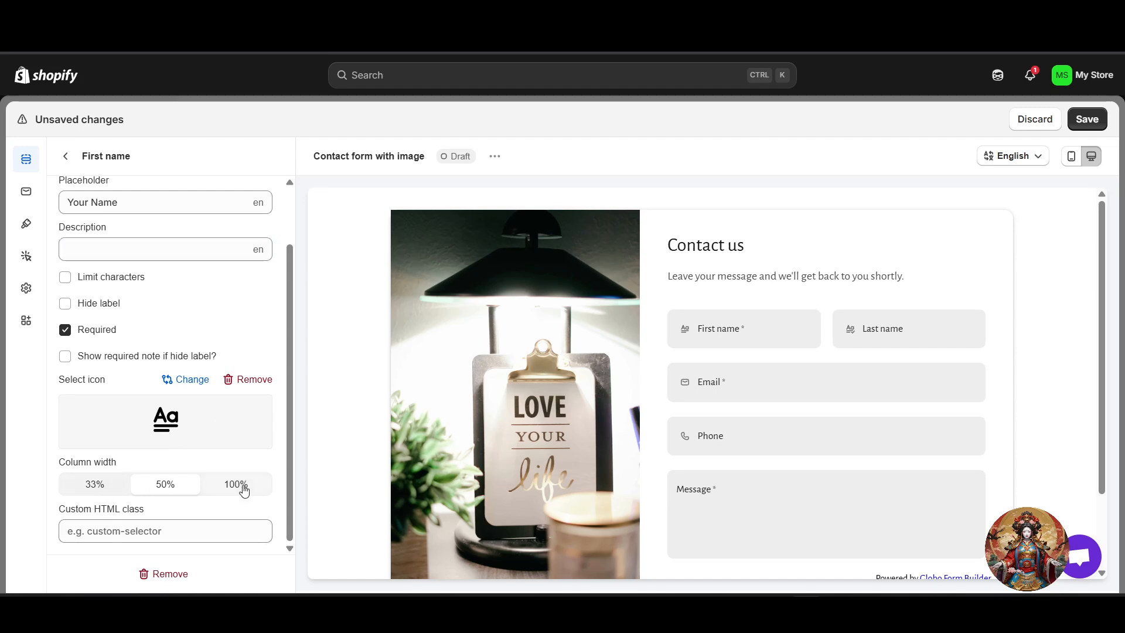
{"action": "left_click", "coordinate": [170, 487]}
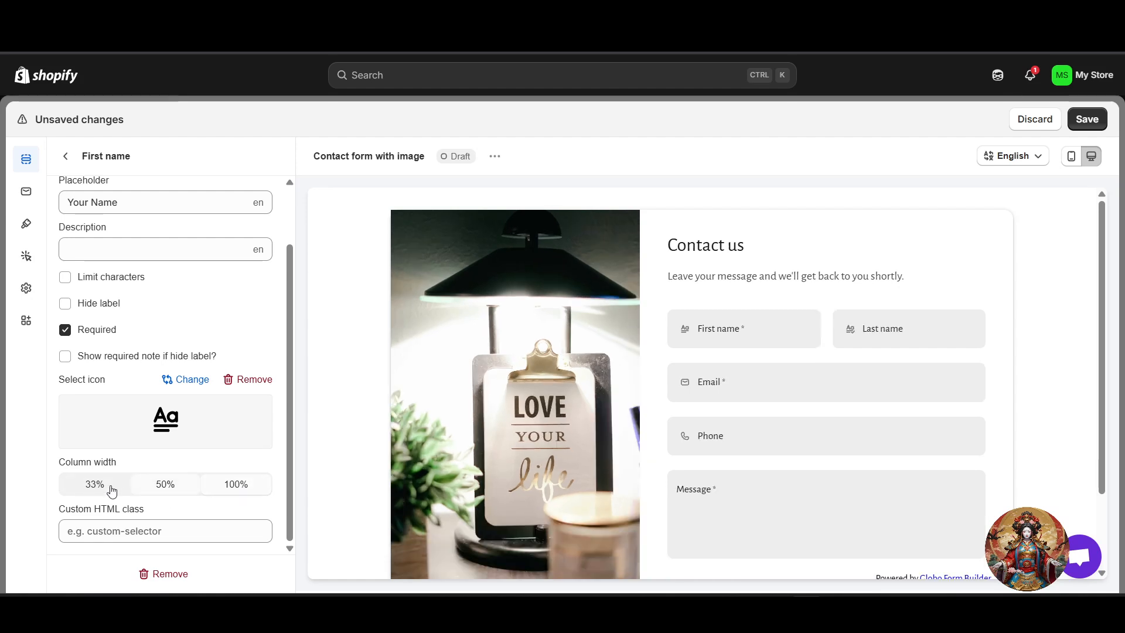
{"action": "left_click", "coordinate": [113, 494]}
{"action": "left_click", "coordinate": [177, 489]}
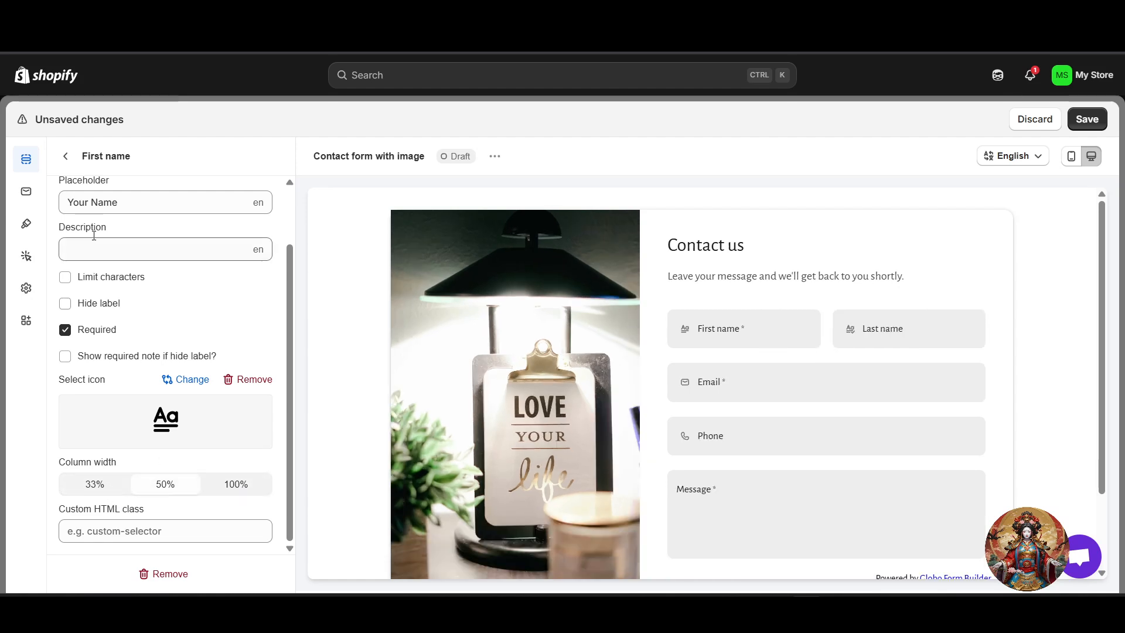
{"action": "left_click", "coordinate": [72, 159]}
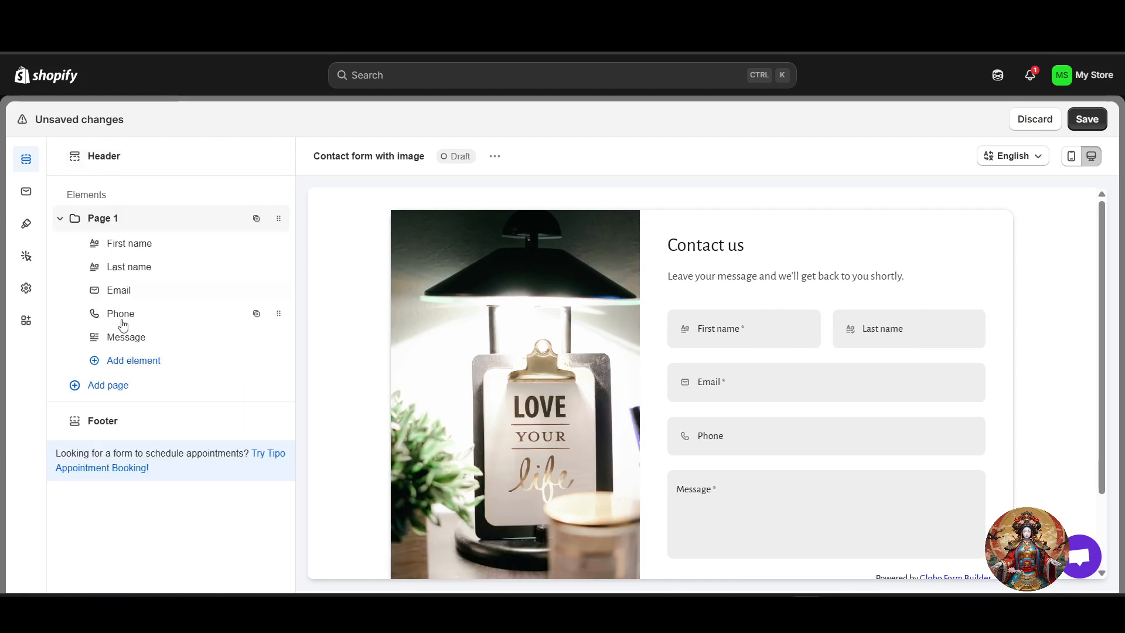
Step: Set the Last name element's placeholder to "Enter Your last name" and check both name fields in the form preview
{"action": "left_click", "coordinate": [137, 268]}
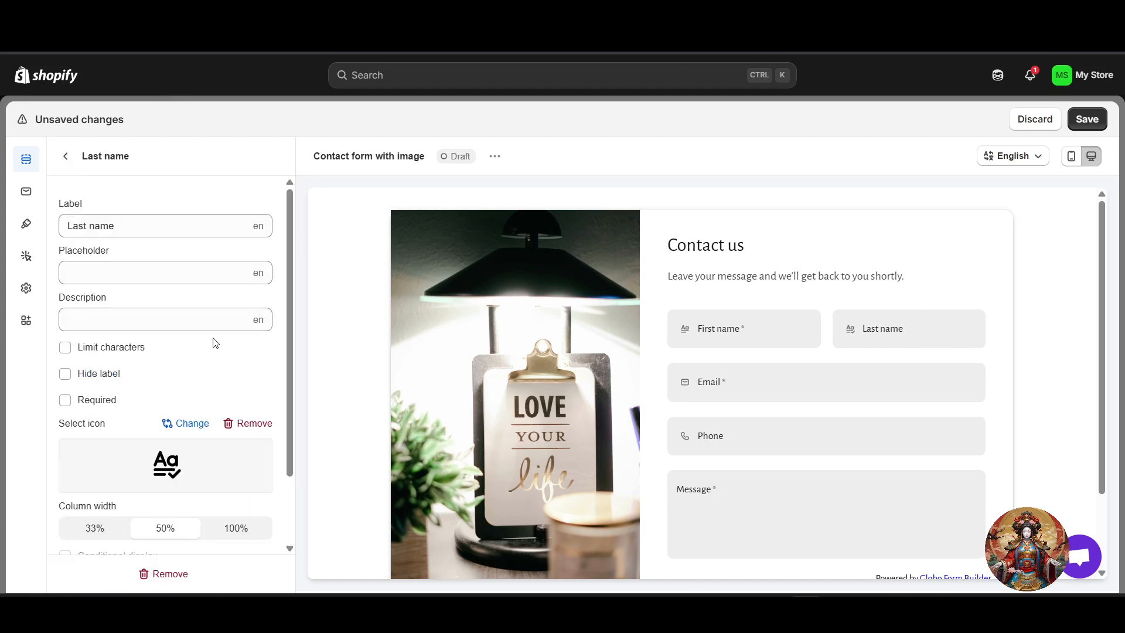
{"action": "left_click", "coordinate": [151, 272]}
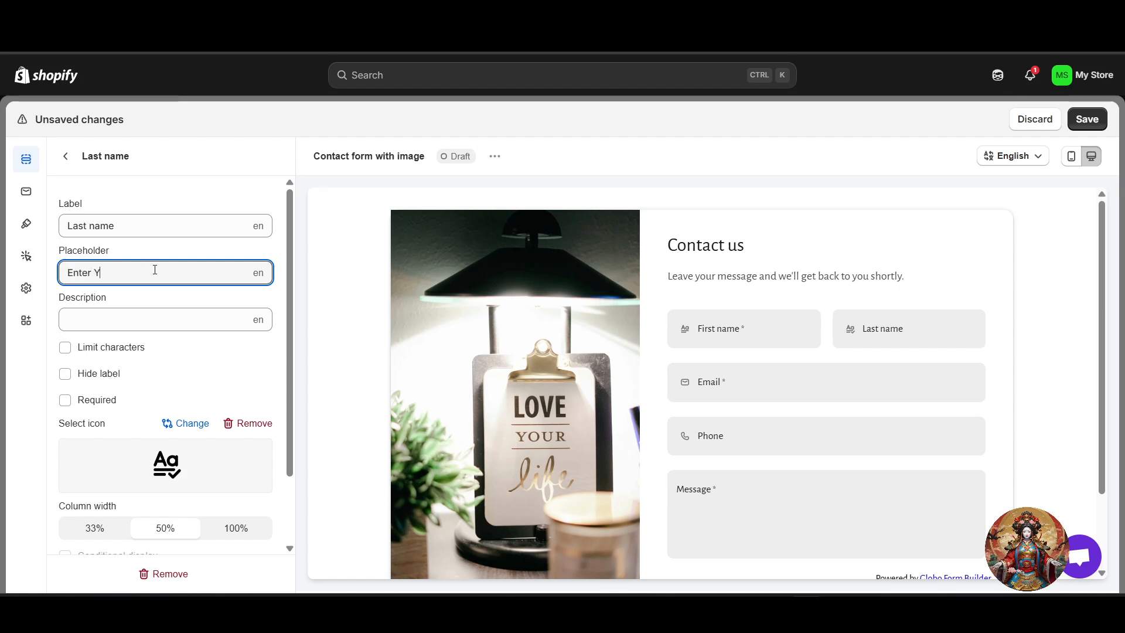
{"action": "type", "text": "Enter Your last name"}
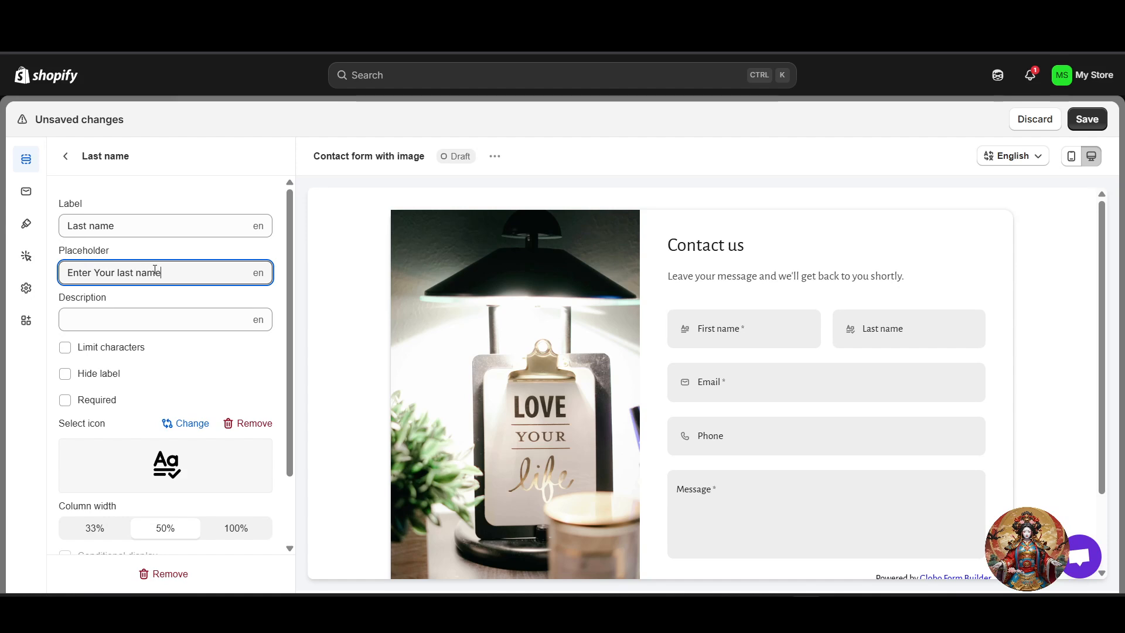
{"action": "left_click", "coordinate": [236, 297]}
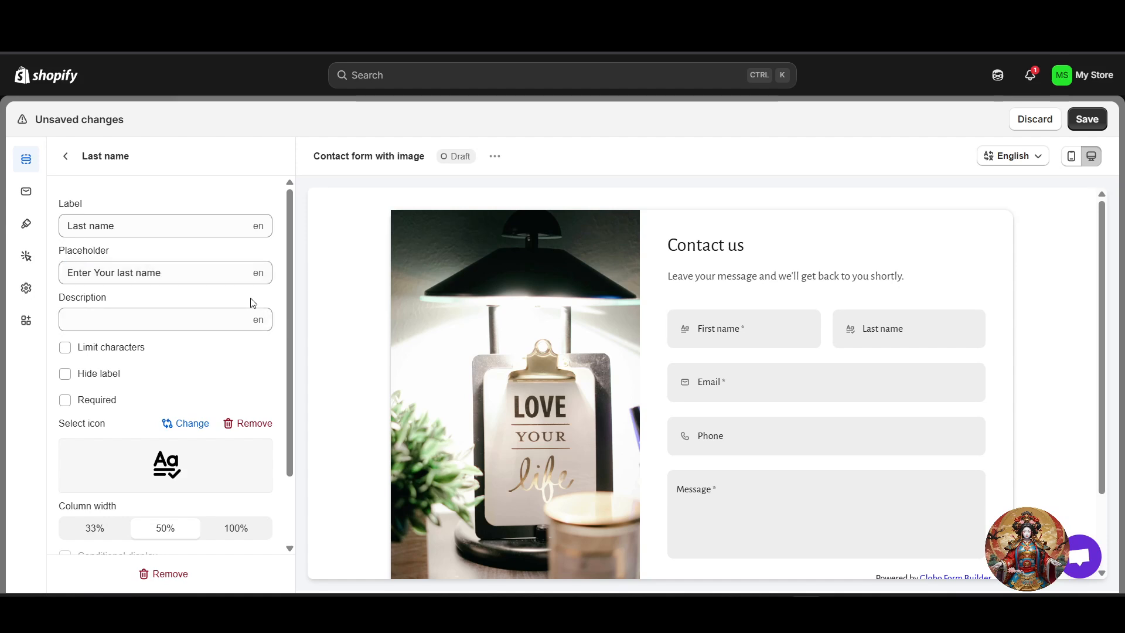
{"action": "left_click", "coordinate": [909, 337]}
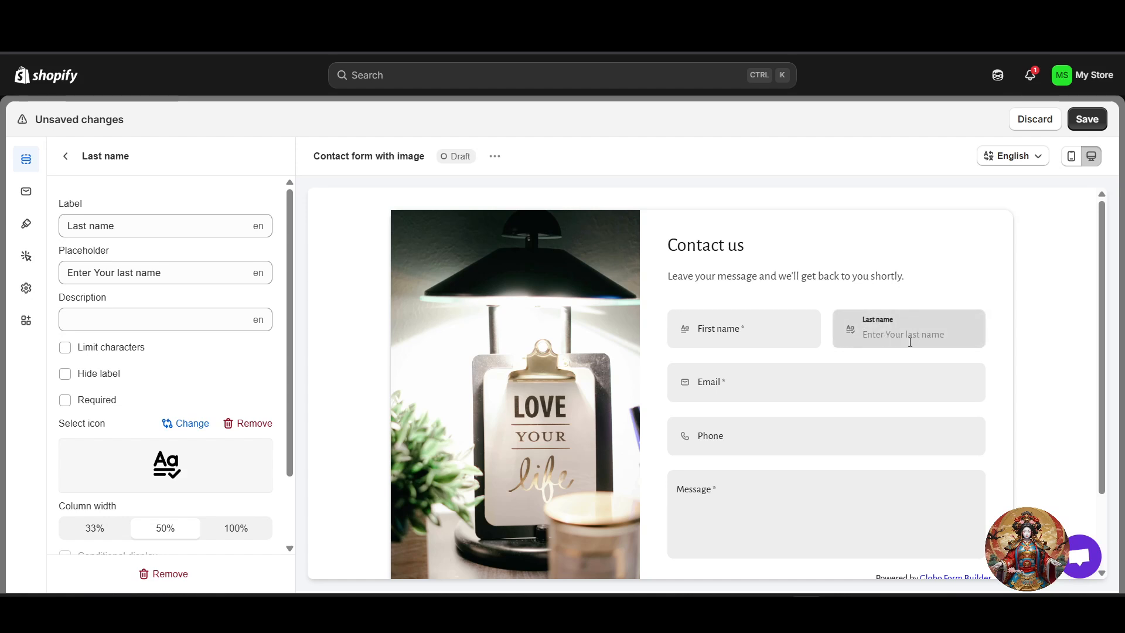
{"action": "left_click", "coordinate": [776, 334]}
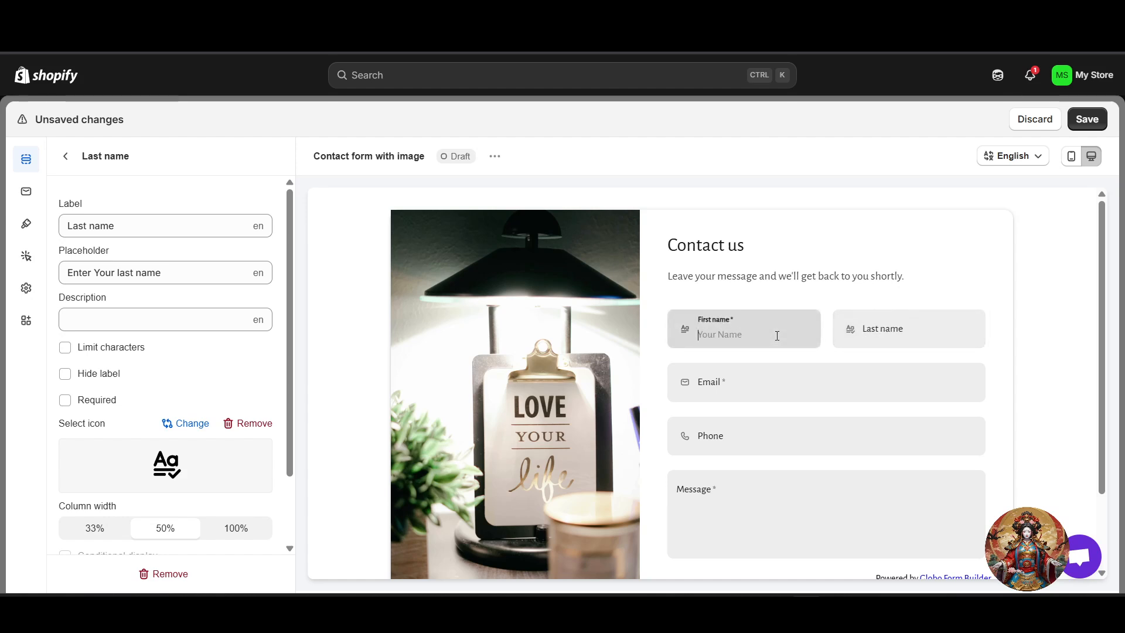
{"action": "left_click", "coordinate": [887, 332]}
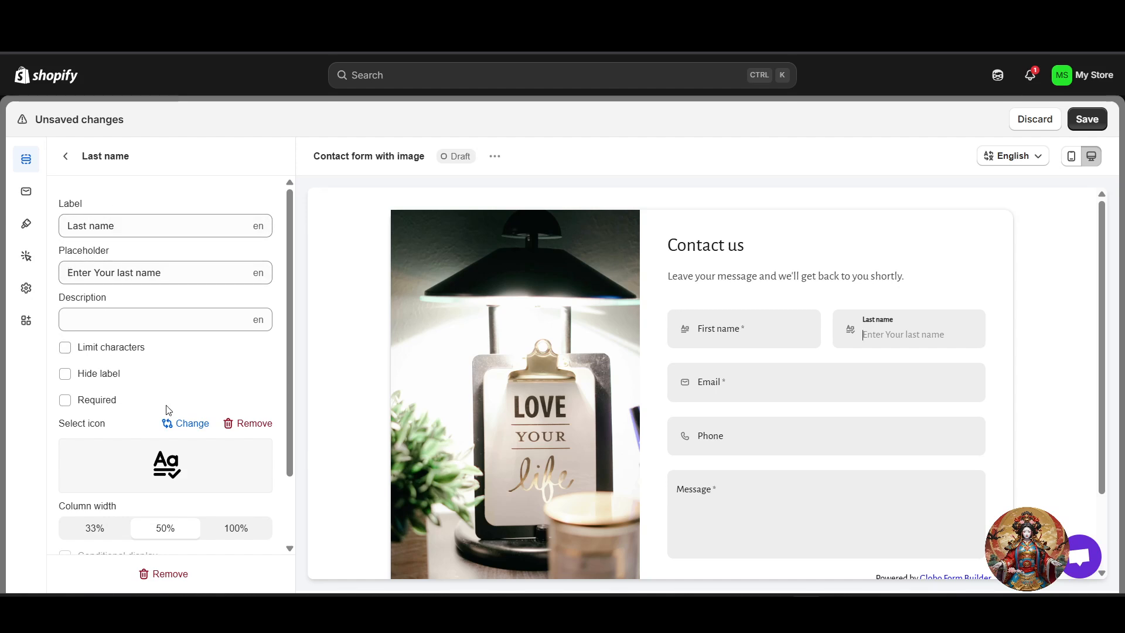
Step: Try making the Last name element required, check it in the form preview and turn the requirement back off
{"action": "scroll", "coordinate": [158, 401], "scroll_direction": "down", "scroll_amount": 2}
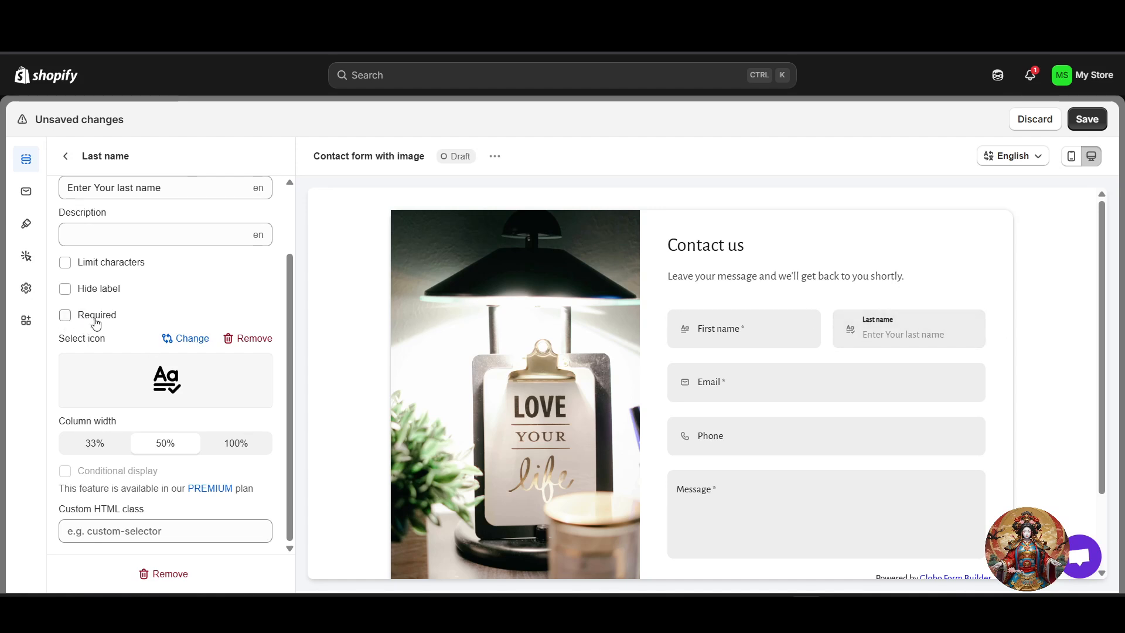
{"action": "scroll", "coordinate": [103, 326], "scroll_direction": "up", "scroll_amount": 2}
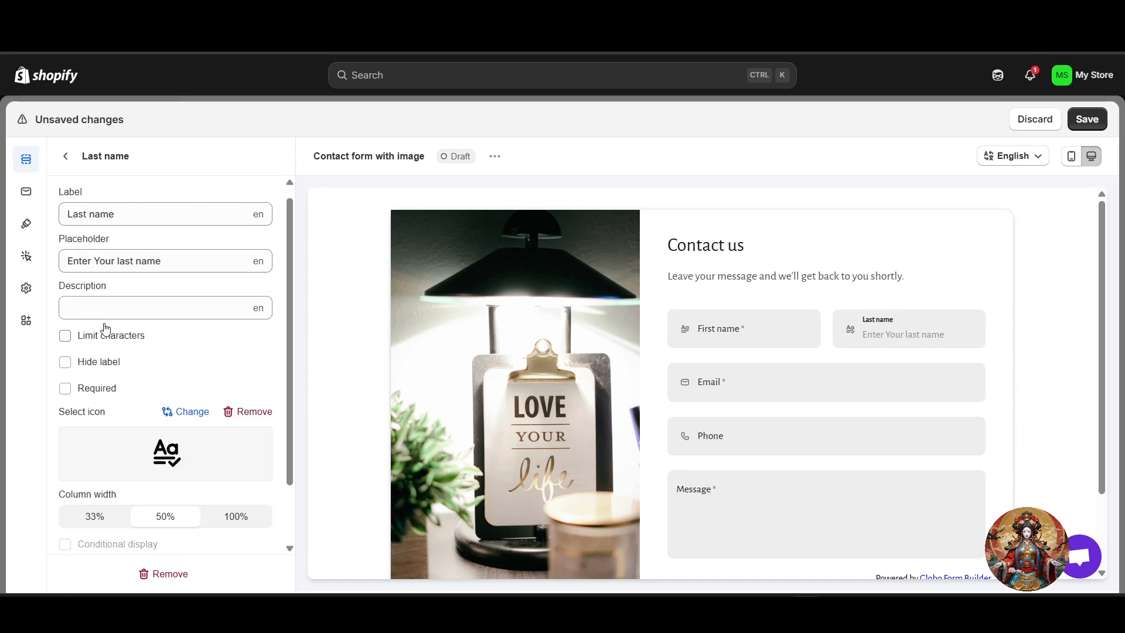
{"action": "left_click", "coordinate": [99, 395]}
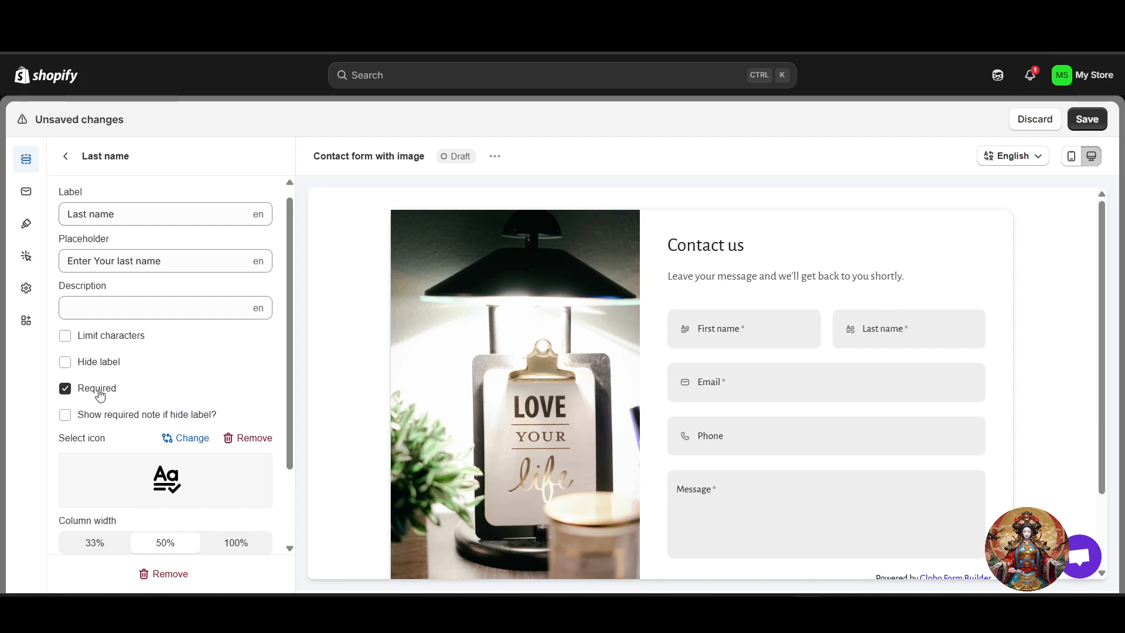
{"action": "left_click", "coordinate": [894, 339]}
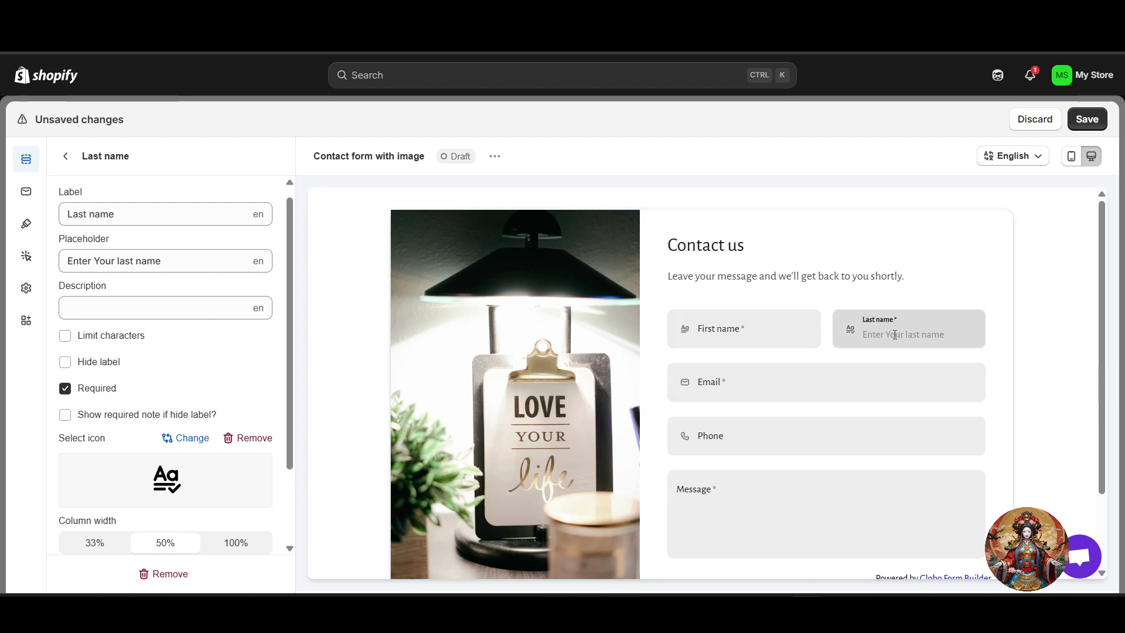
{"action": "left_click", "coordinate": [85, 394]}
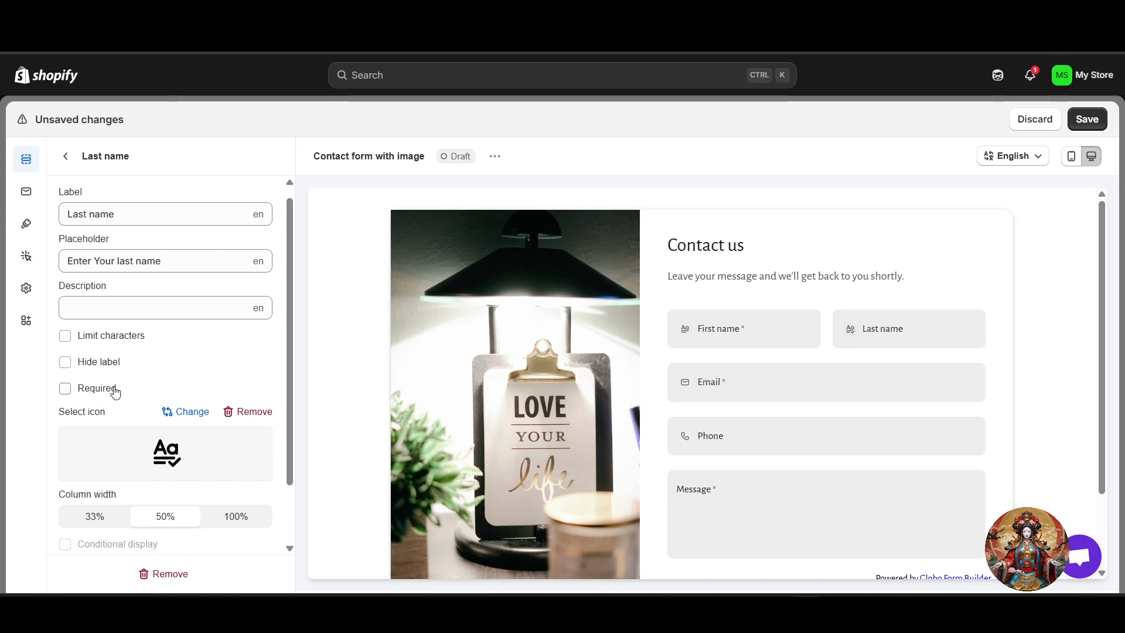
Step: Review the Last name element's icon, column width, conditional display and custom HTML class options, and return to the element list
{"action": "scroll", "coordinate": [151, 413], "scroll_direction": "down", "scroll_amount": 2}
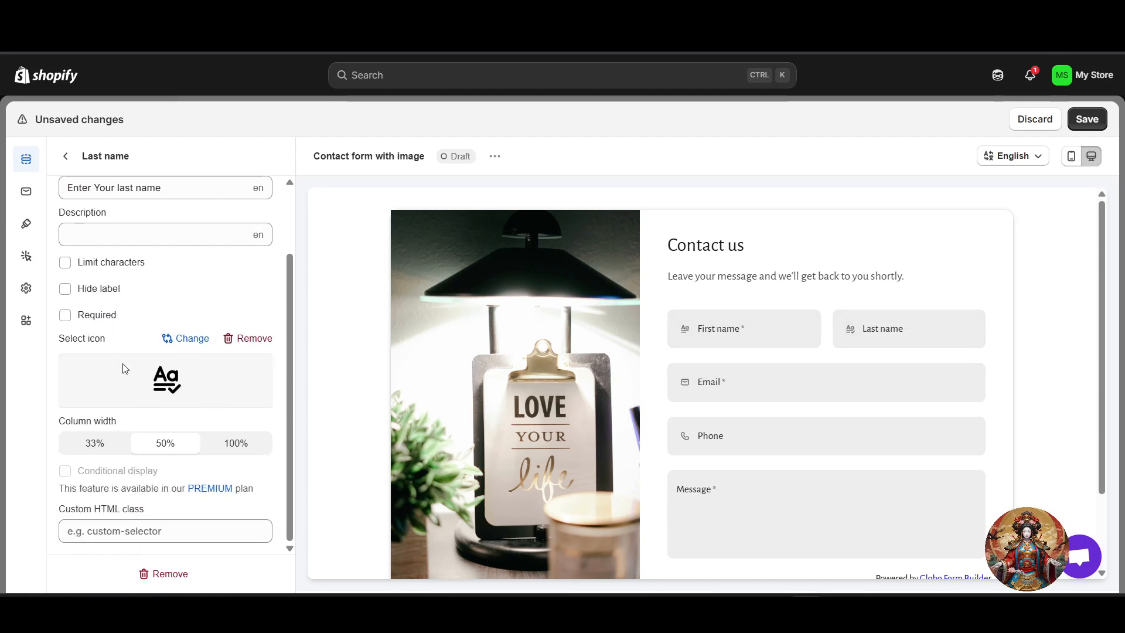
{"action": "left_click", "coordinate": [65, 157]}
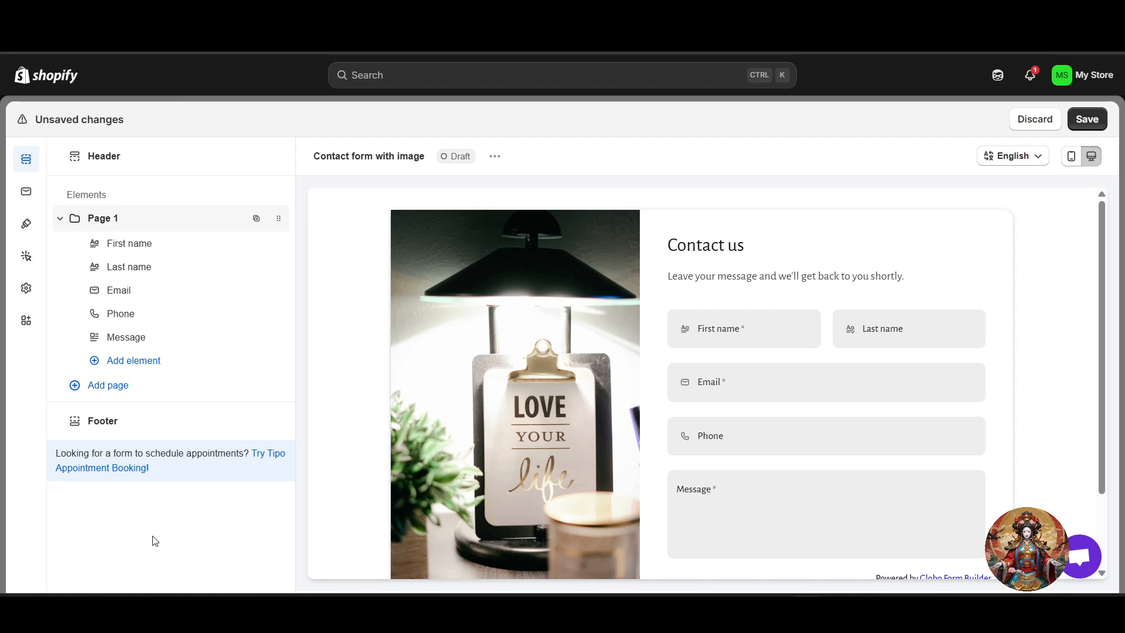
{"action": "left_click", "coordinate": [130, 256]}
{"action": "left_click", "coordinate": [133, 268]}
{"action": "scroll", "coordinate": [121, 505], "scroll_direction": "down", "scroll_amount": 3}
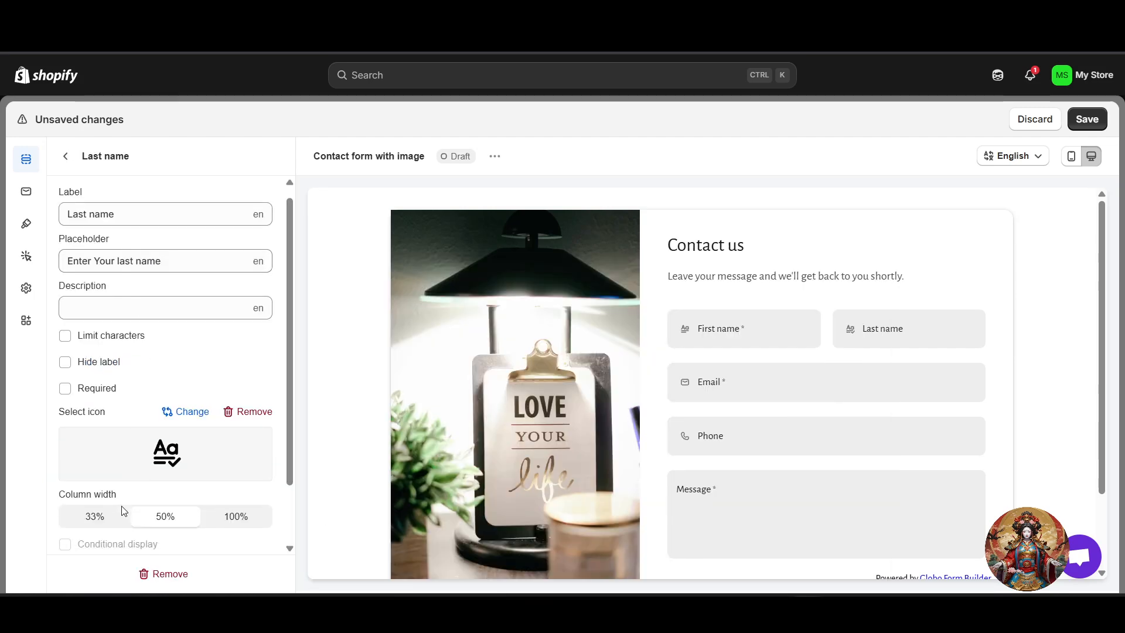
{"action": "left_click_drag", "start_coordinate": [76, 509], "coordinate": [147, 509]}
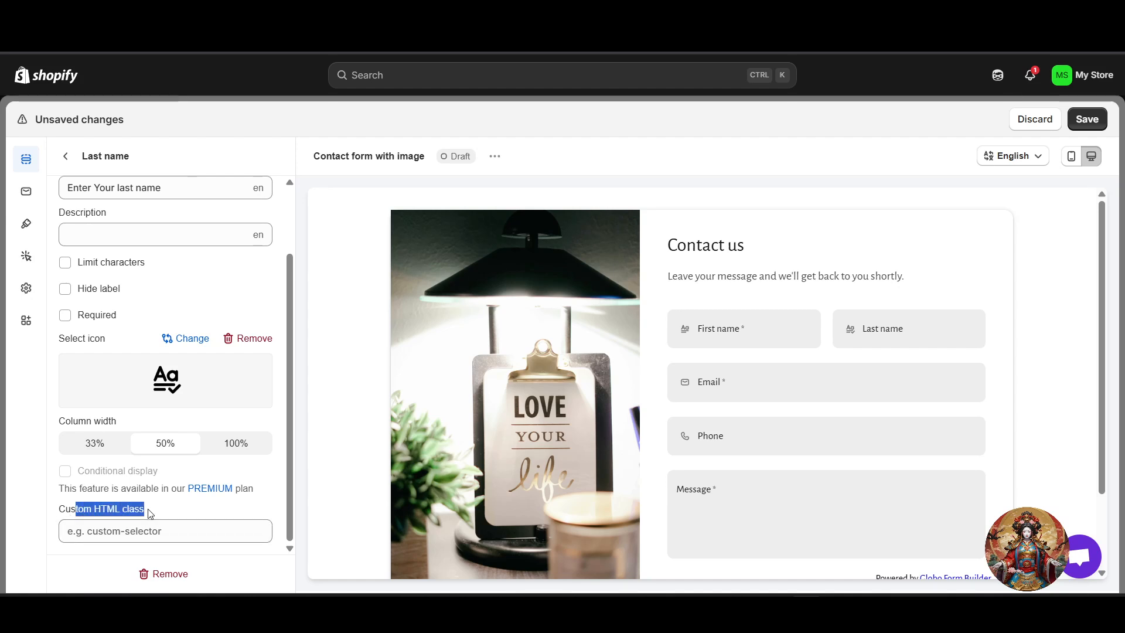
{"action": "left_click", "coordinate": [229, 504]}
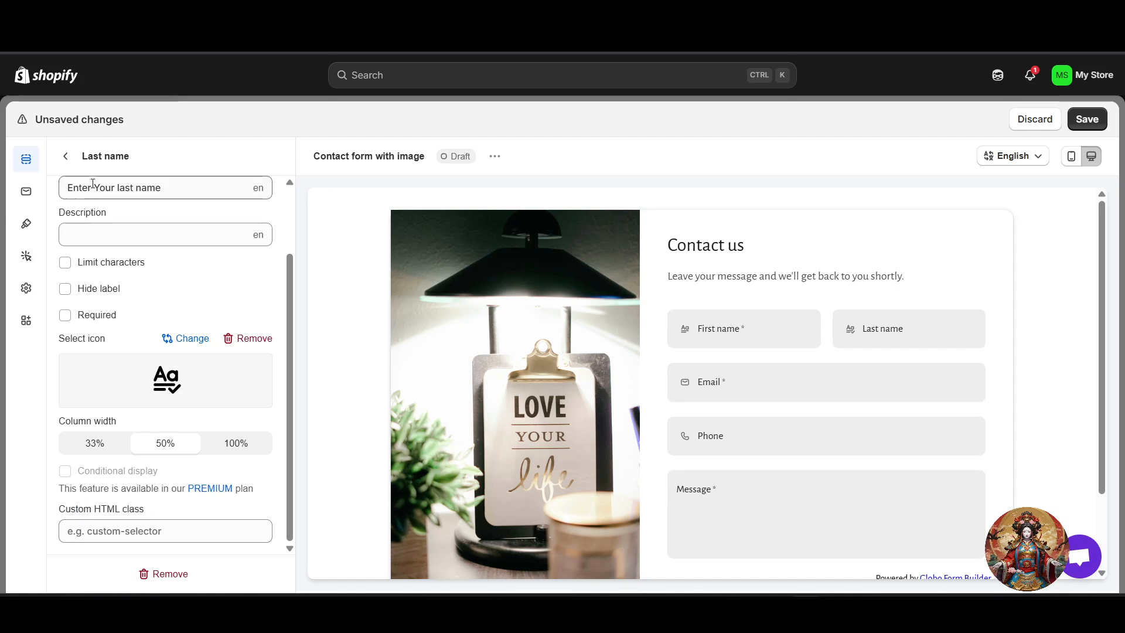
{"action": "left_click", "coordinate": [65, 156]}
Step: Examine the element types offered for Page 1, including the PRO-only ones, and close the list without adding any
{"action": "mouse_move", "coordinate": [138, 327]}
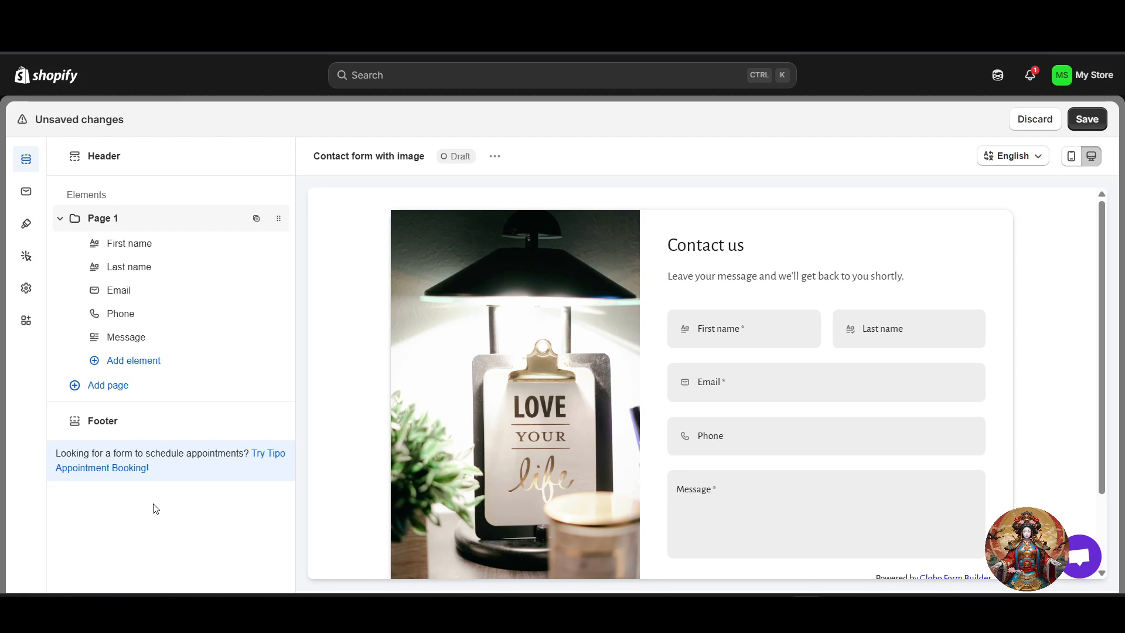
{"action": "left_click", "coordinate": [144, 365]}
{"action": "scroll", "coordinate": [477, 477], "scroll_direction": "down", "scroll_amount": 3}
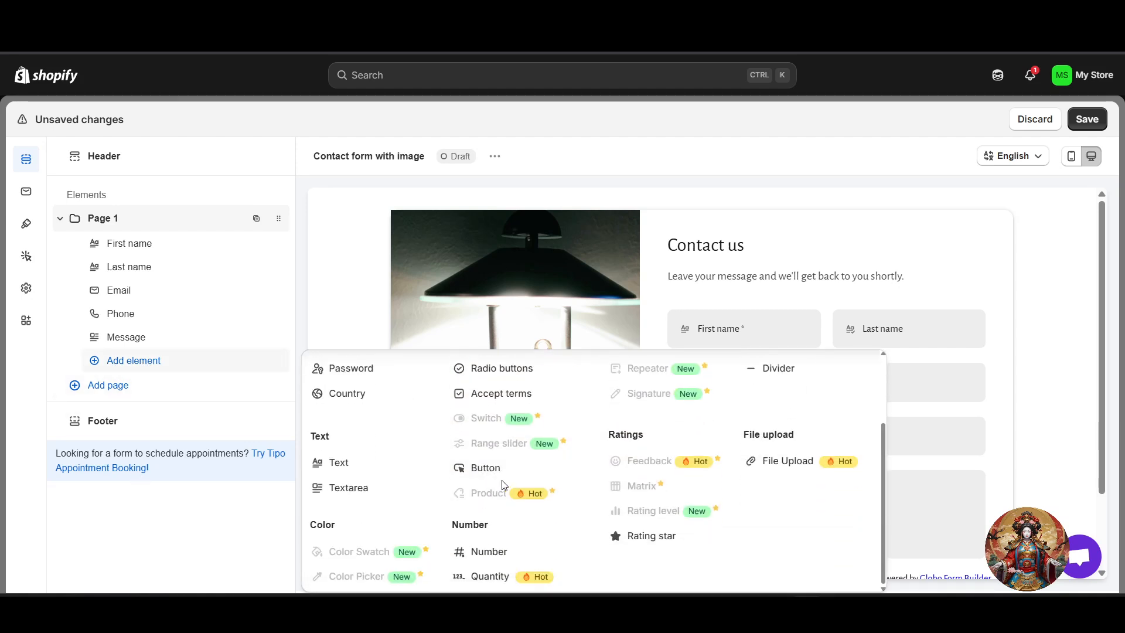
{"action": "scroll", "coordinate": [507, 485], "scroll_direction": "up", "scroll_amount": 2}
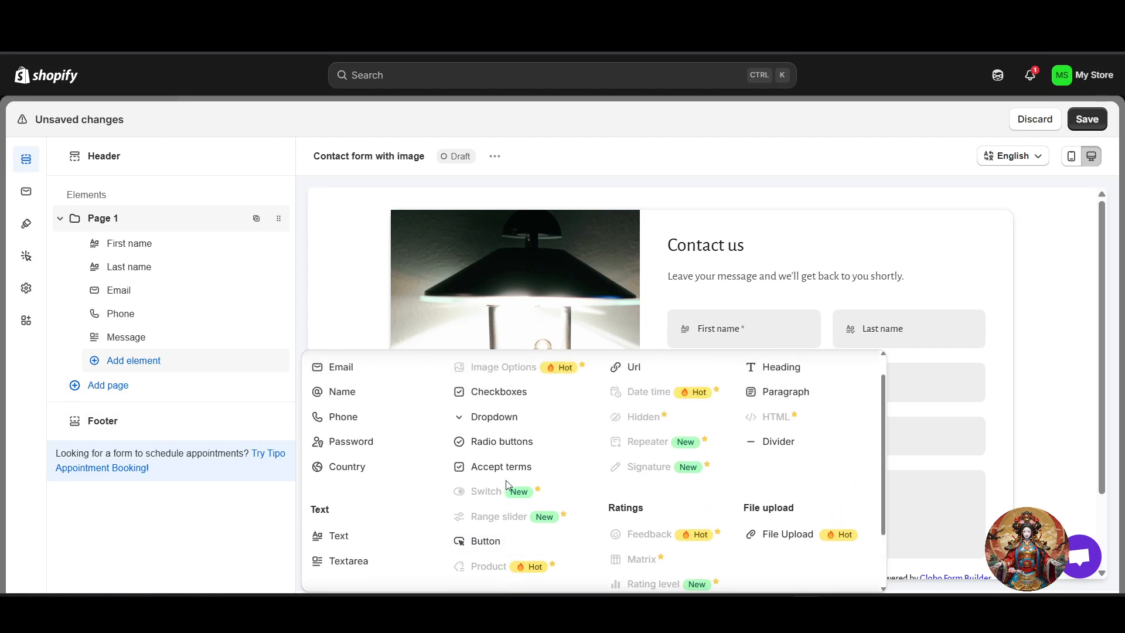
{"action": "scroll", "coordinate": [508, 485], "scroll_direction": "up", "scroll_amount": 1}
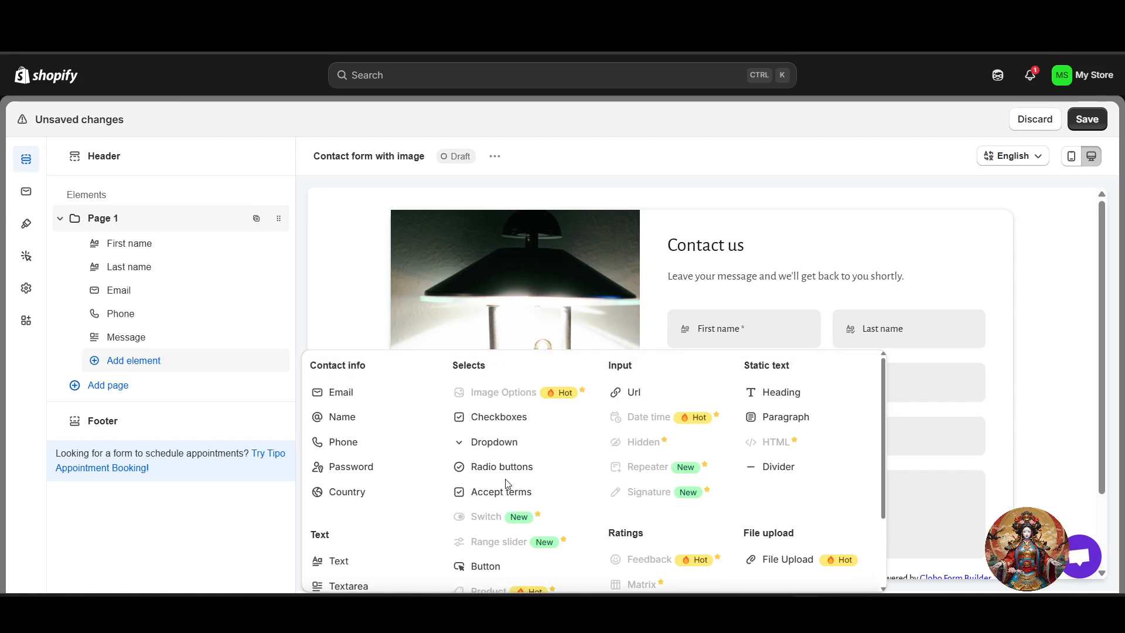
{"action": "scroll", "coordinate": [508, 485], "scroll_direction": "down", "scroll_amount": 3}
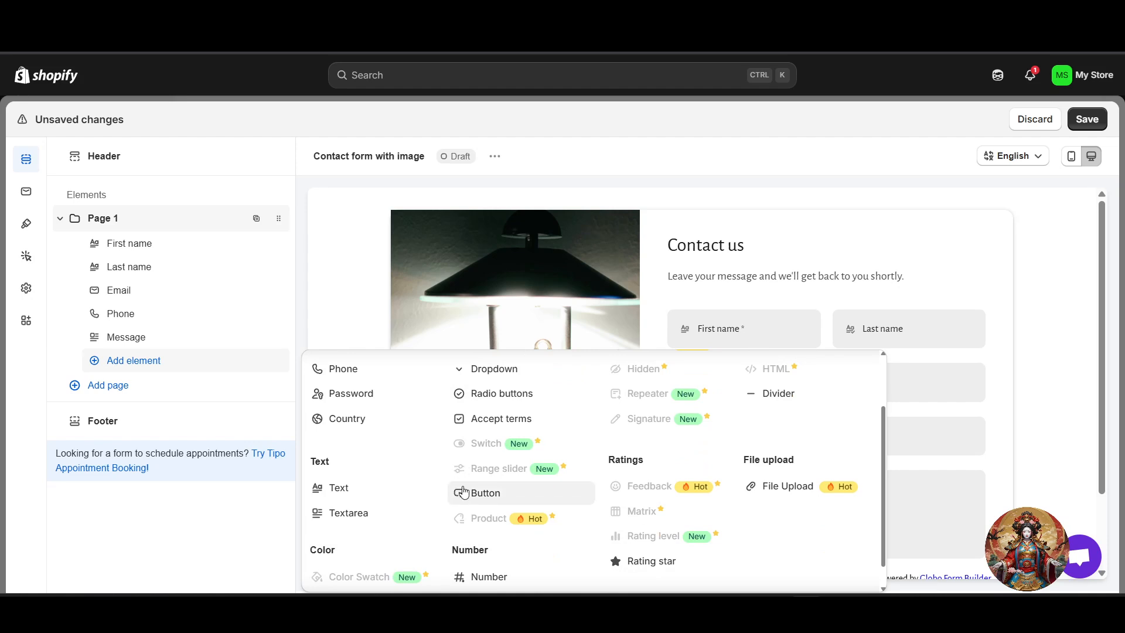
{"action": "scroll", "coordinate": [469, 473], "scroll_direction": "down", "scroll_amount": 1}
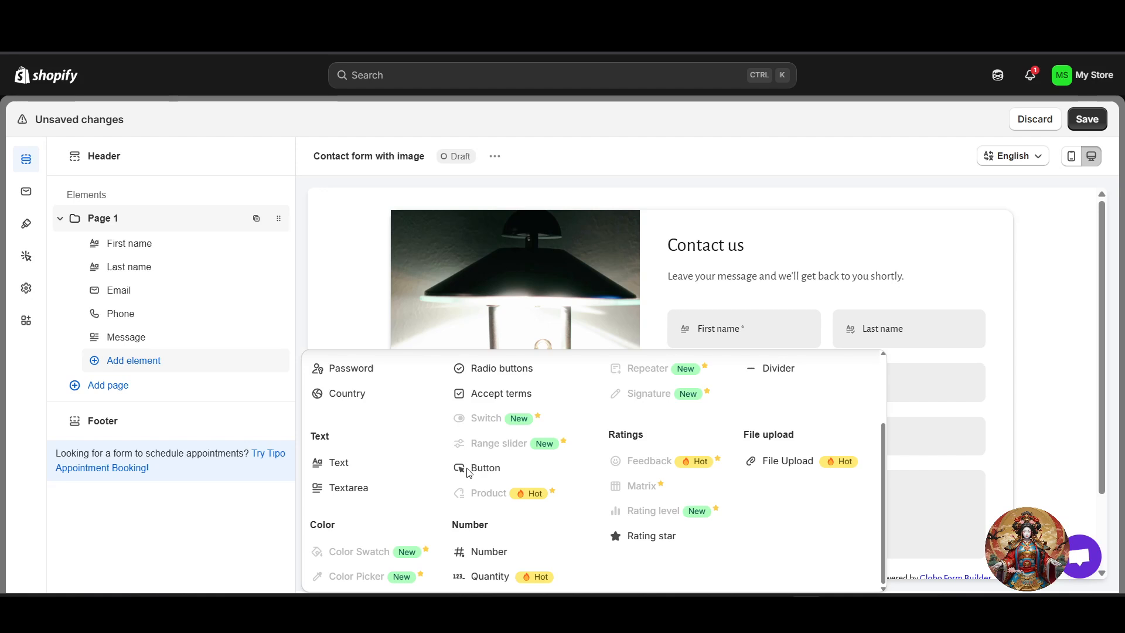
{"action": "scroll", "coordinate": [515, 520], "scroll_direction": "up", "scroll_amount": 4}
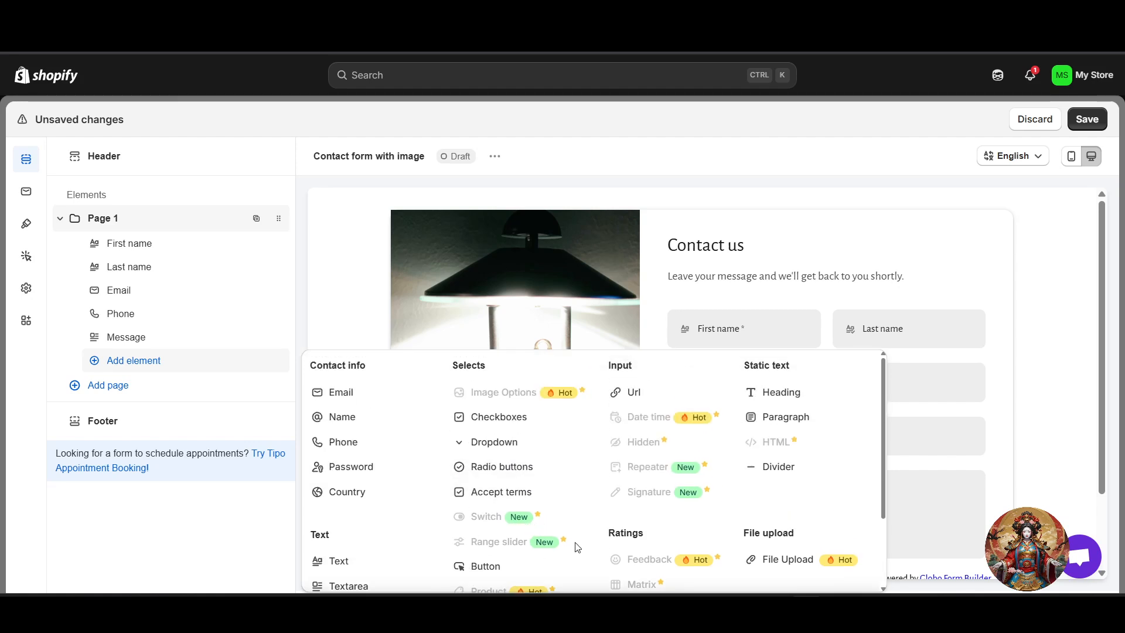
{"action": "mouse_move", "coordinate": [563, 541]}
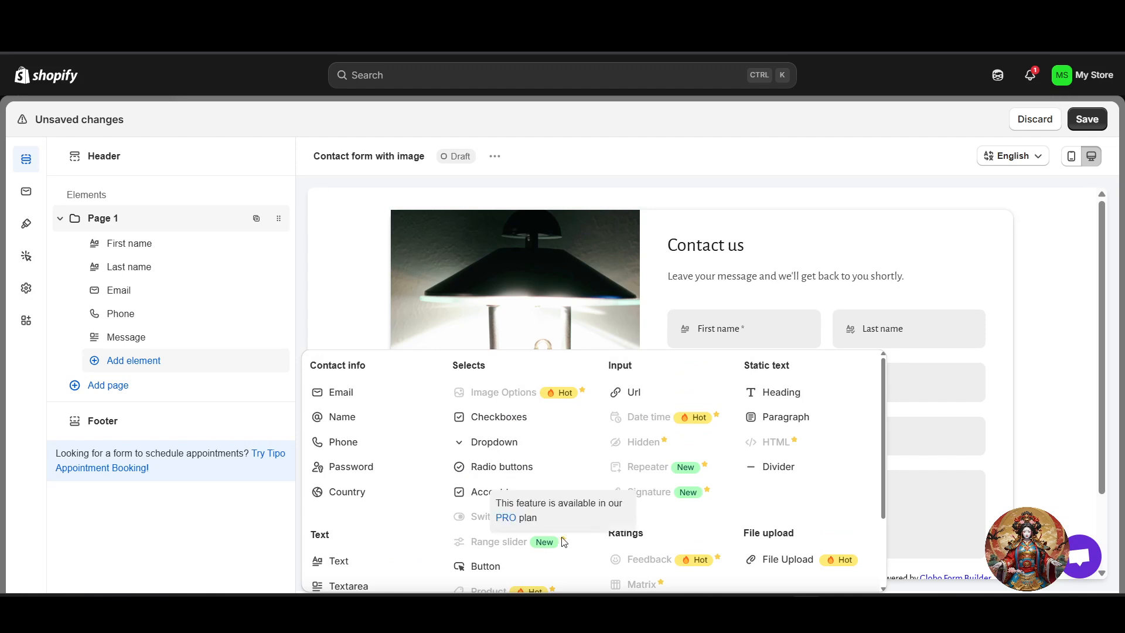
{"action": "scroll", "coordinate": [561, 540], "scroll_direction": "down", "scroll_amount": 3}
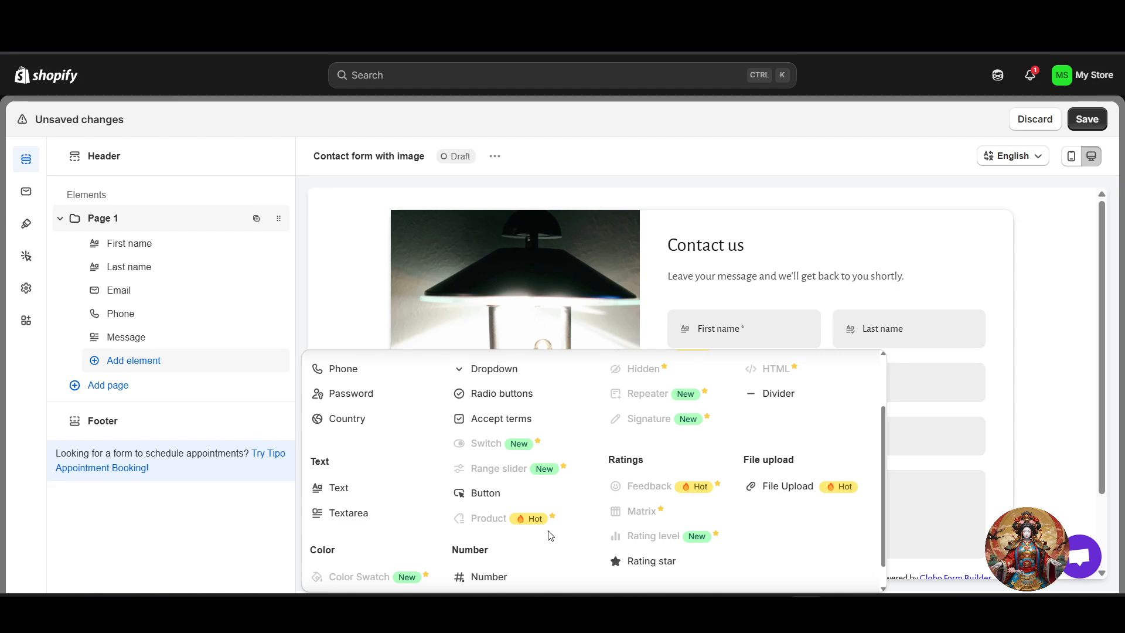
{"action": "left_click", "coordinate": [125, 528]}
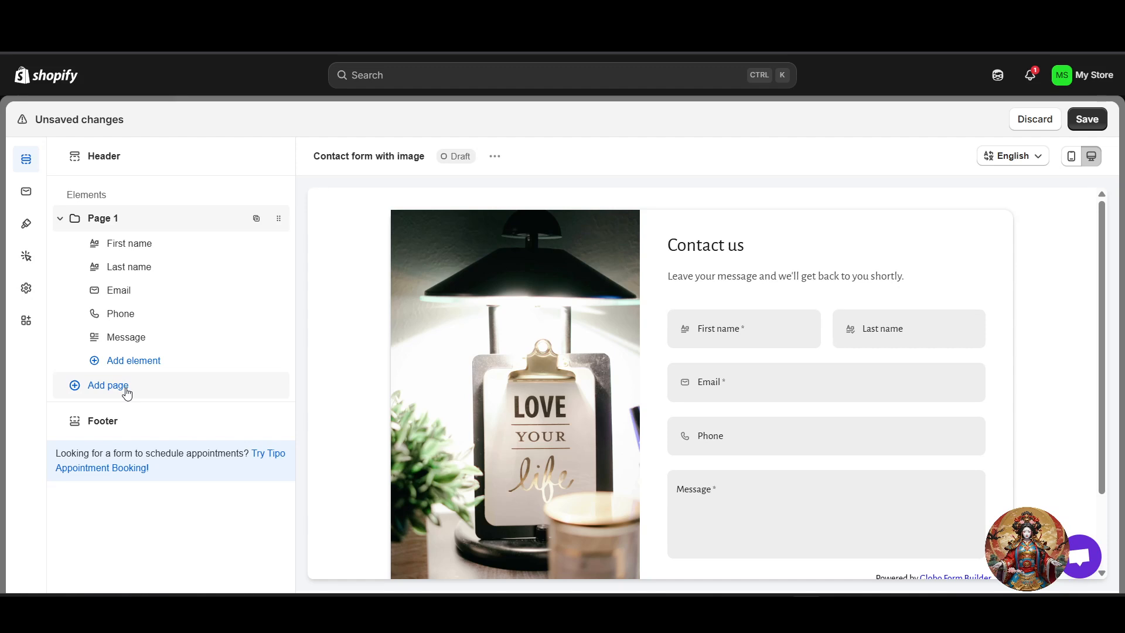
Step: Add a second page to the form
{"action": "scroll", "coordinate": [733, 293], "scroll_direction": "down", "scroll_amount": 3}
{"action": "scroll", "coordinate": [728, 382], "scroll_direction": "up", "scroll_amount": 3}
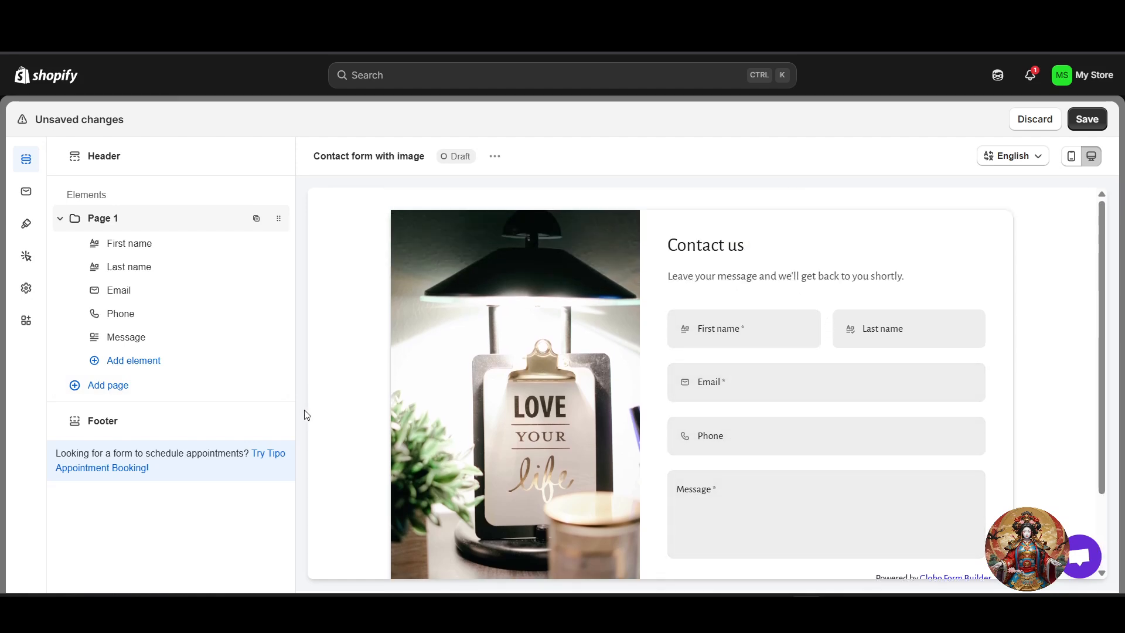
{"action": "left_click", "coordinate": [113, 392]}
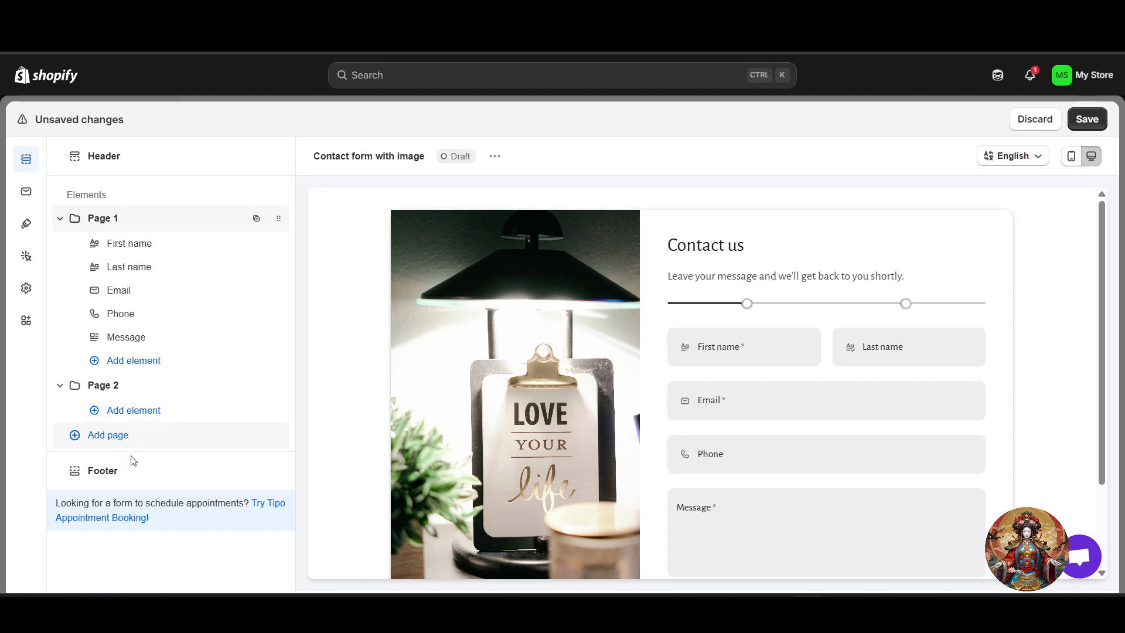
Step: Test the multi-page preview by entering a sample first name, last name, email and the message "hello", advancing to the second page and submitting
{"action": "scroll", "coordinate": [844, 439], "scroll_direction": "down", "scroll_amount": 2}
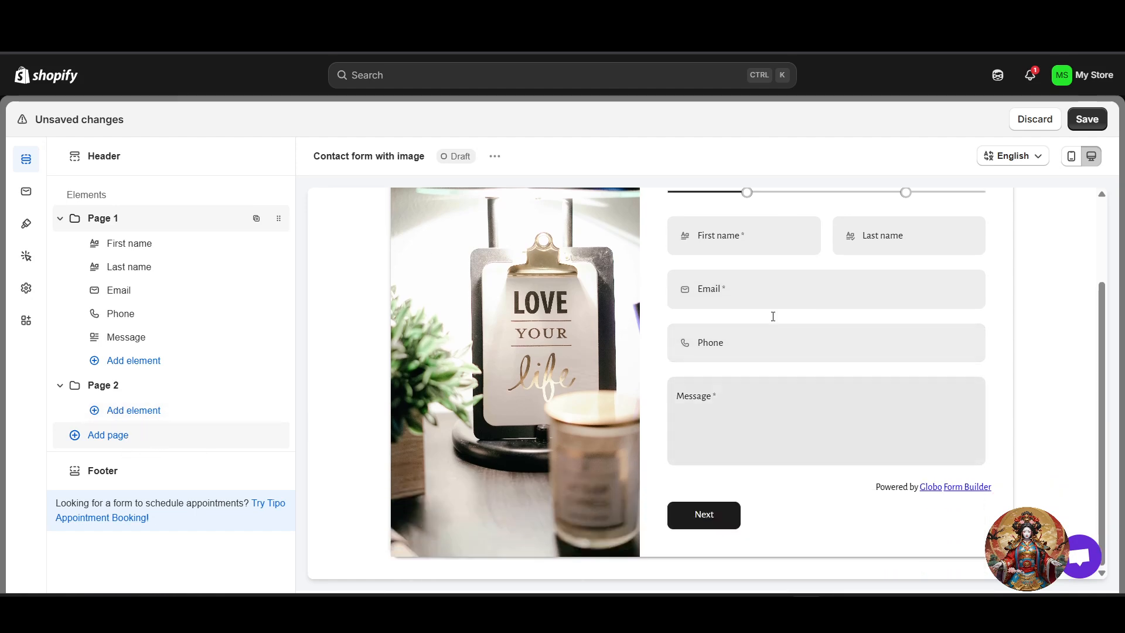
{"action": "left_click", "coordinate": [720, 240]}
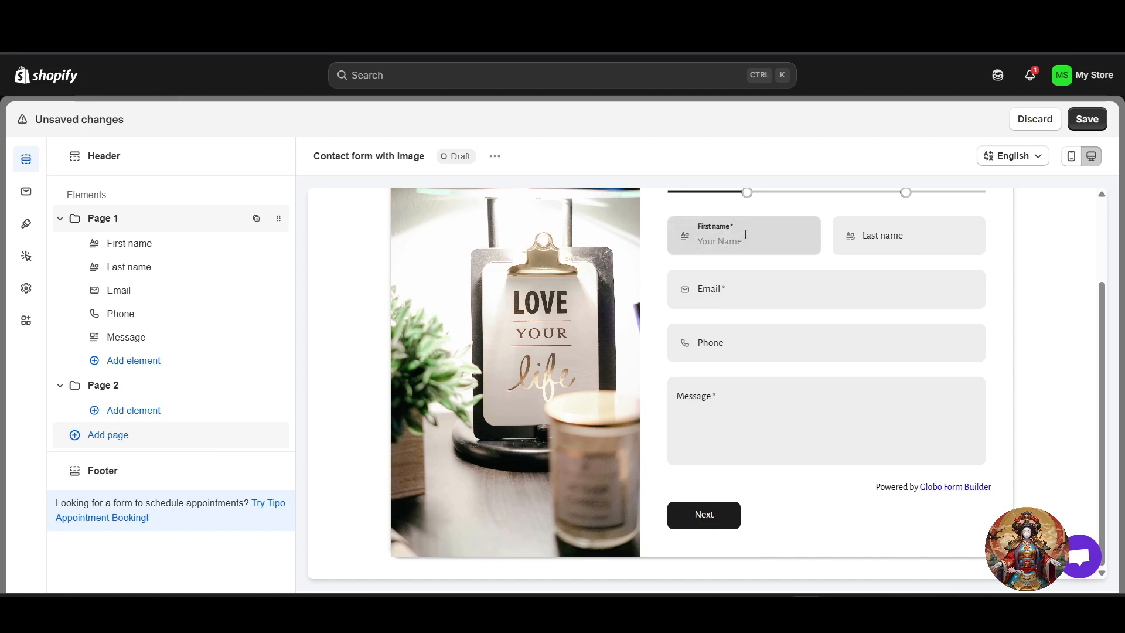
{"action": "type", "text": "maker"}
{"action": "left_click", "coordinate": [920, 243]}
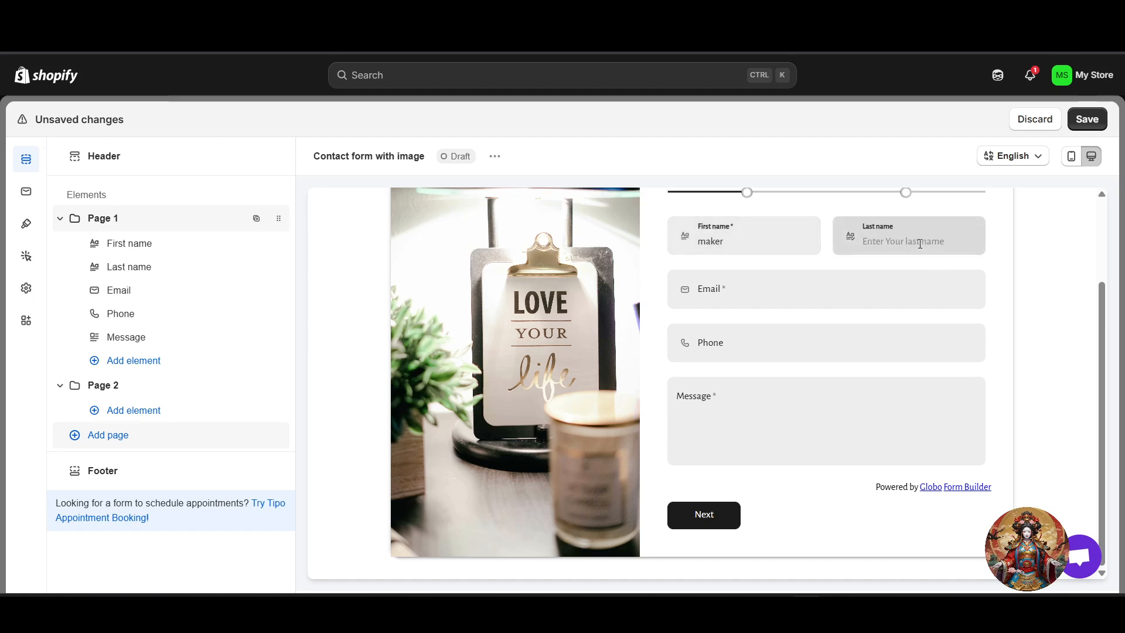
{"action": "type", "text": "john"}
{"action": "left_click", "coordinate": [804, 304]}
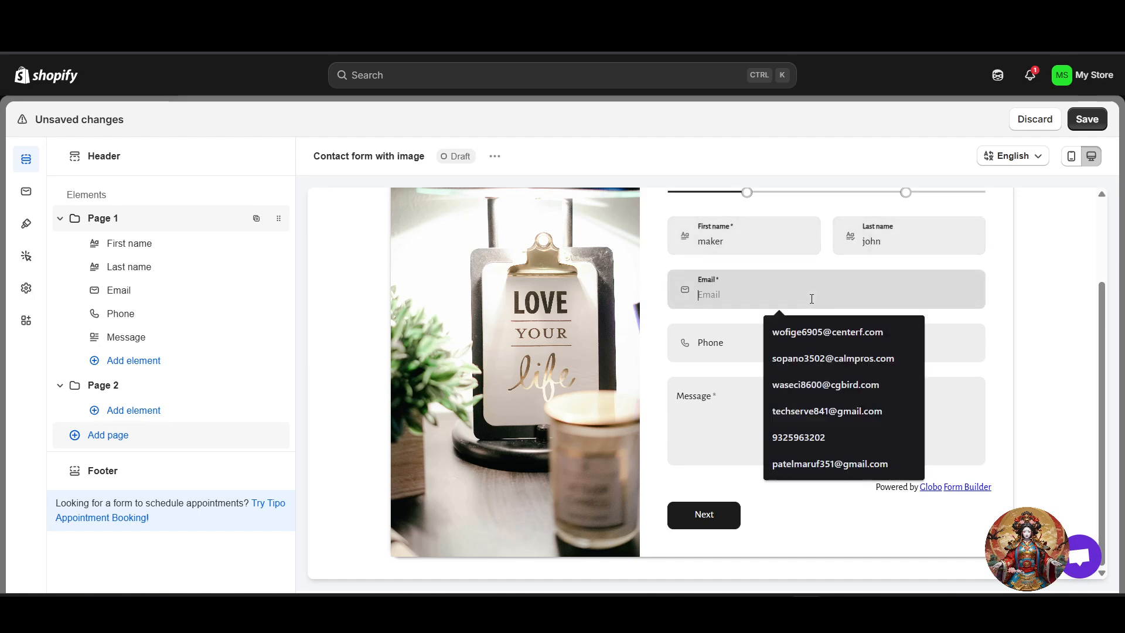
{"action": "left_click", "coordinate": [786, 411]}
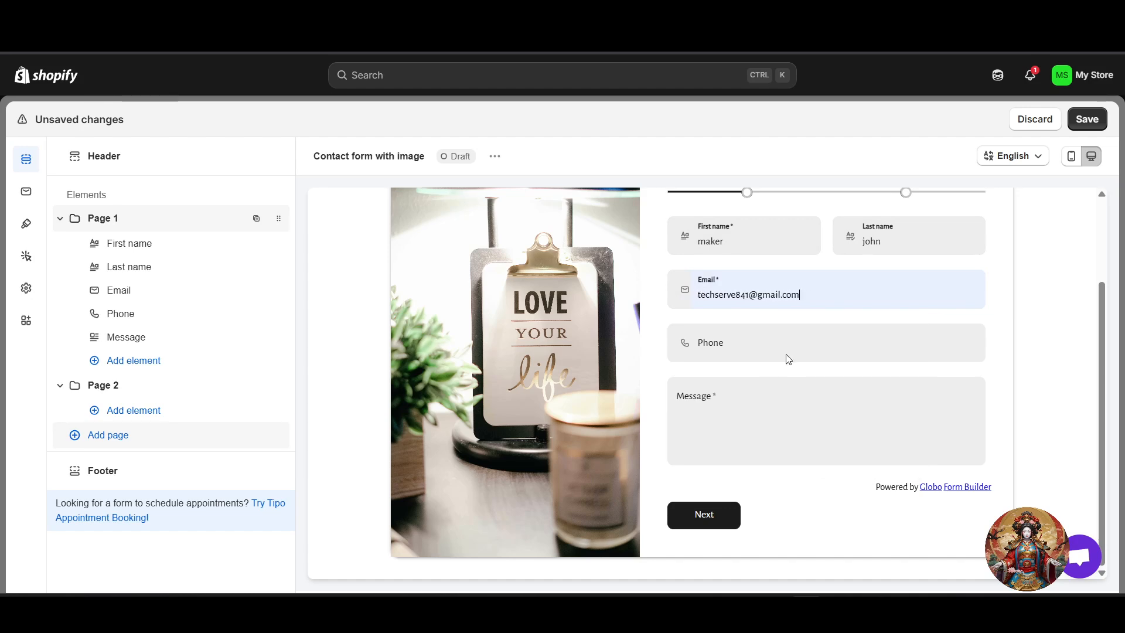
{"action": "left_click", "coordinate": [785, 348]}
{"action": "left_click", "coordinate": [753, 389]}
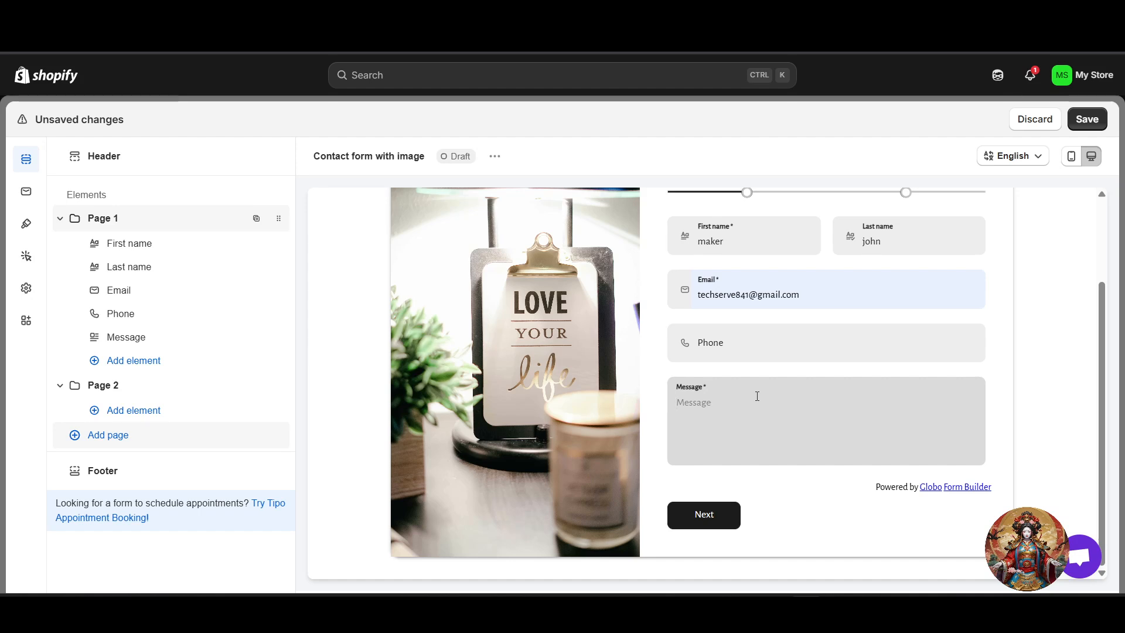
{"action": "type", "text": "hello"}
{"action": "left_click", "coordinate": [709, 516]}
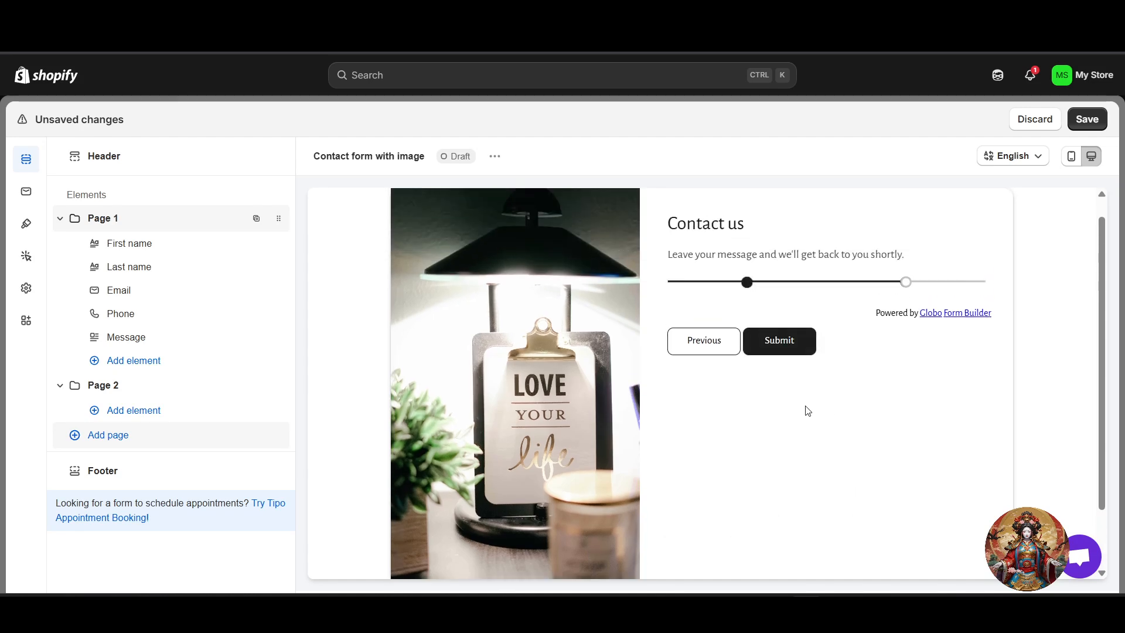
{"action": "left_click", "coordinate": [803, 342]}
Step: Check the settings of Page 2, then add a third page to the form and a Name element to Page 2
{"action": "left_click", "coordinate": [163, 385]}
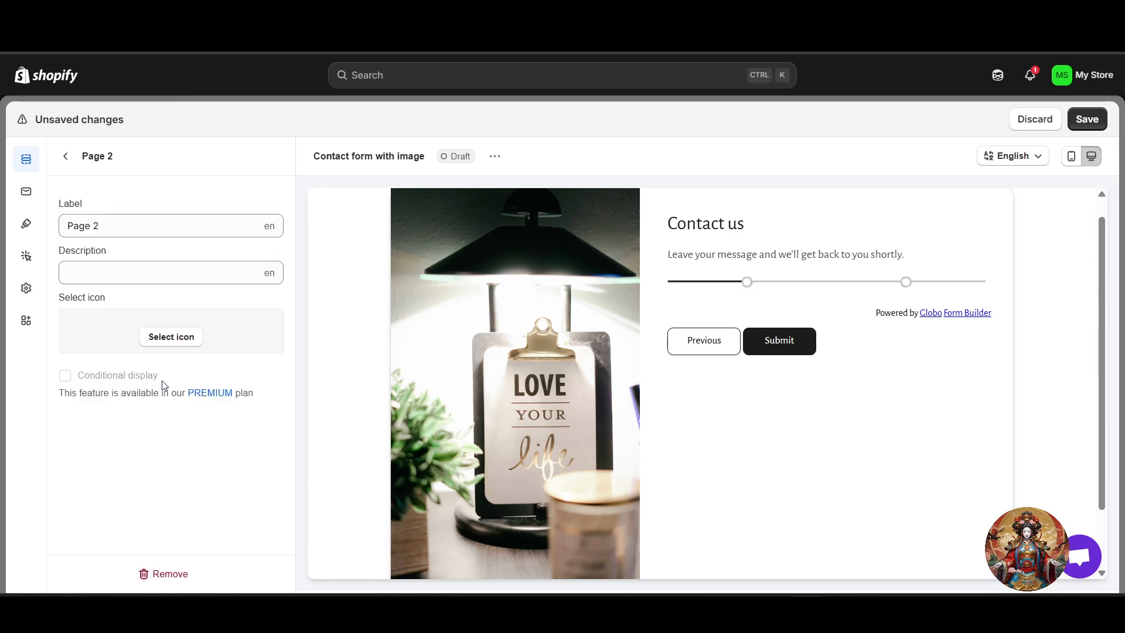
{"action": "left_click", "coordinate": [65, 156]}
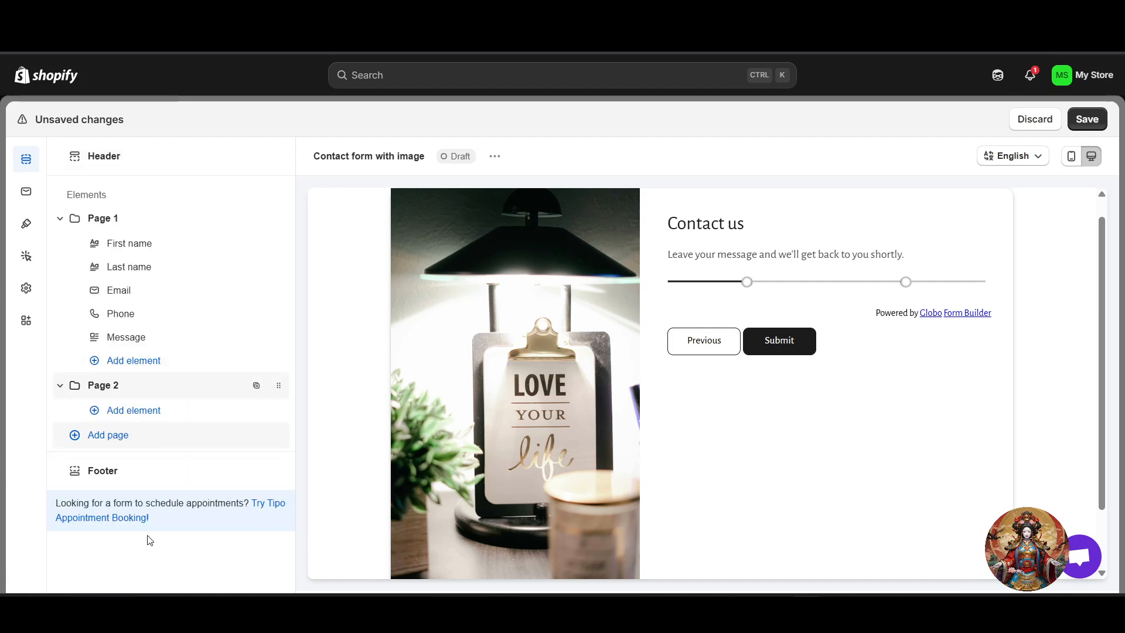
{"action": "left_click", "coordinate": [108, 435]}
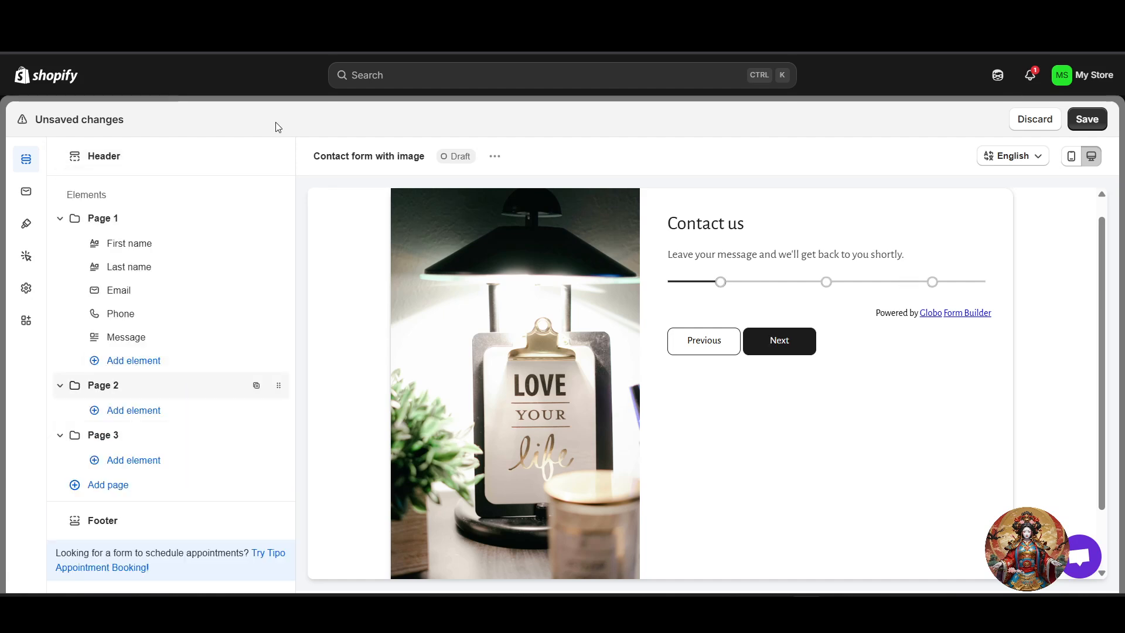
{"action": "left_click", "coordinate": [126, 411]}
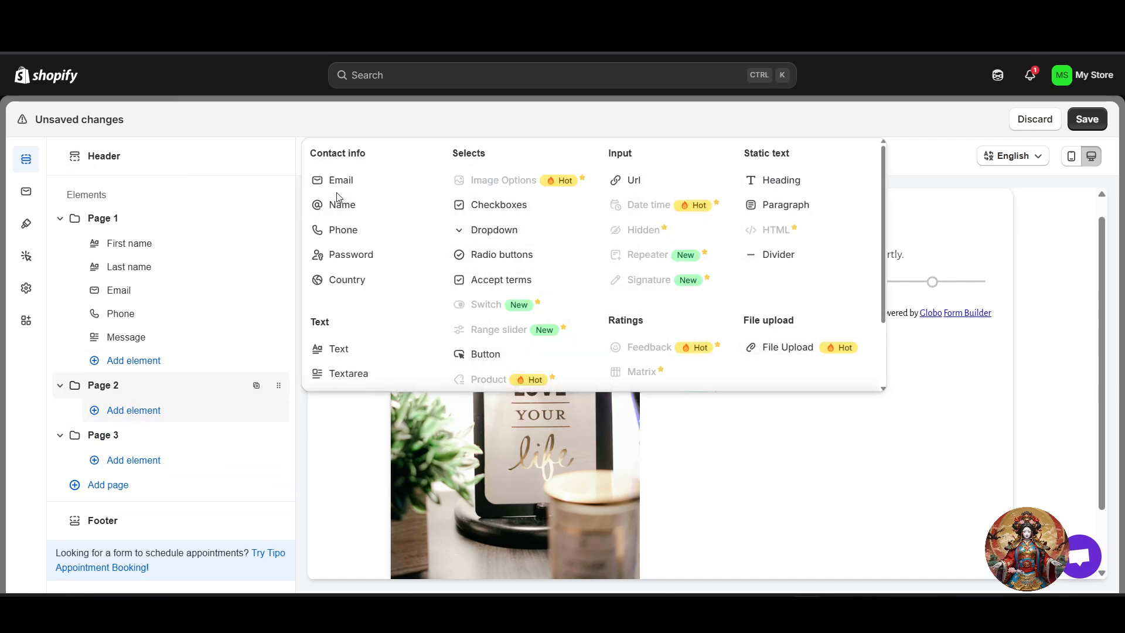
{"action": "left_click", "coordinate": [339, 212]}
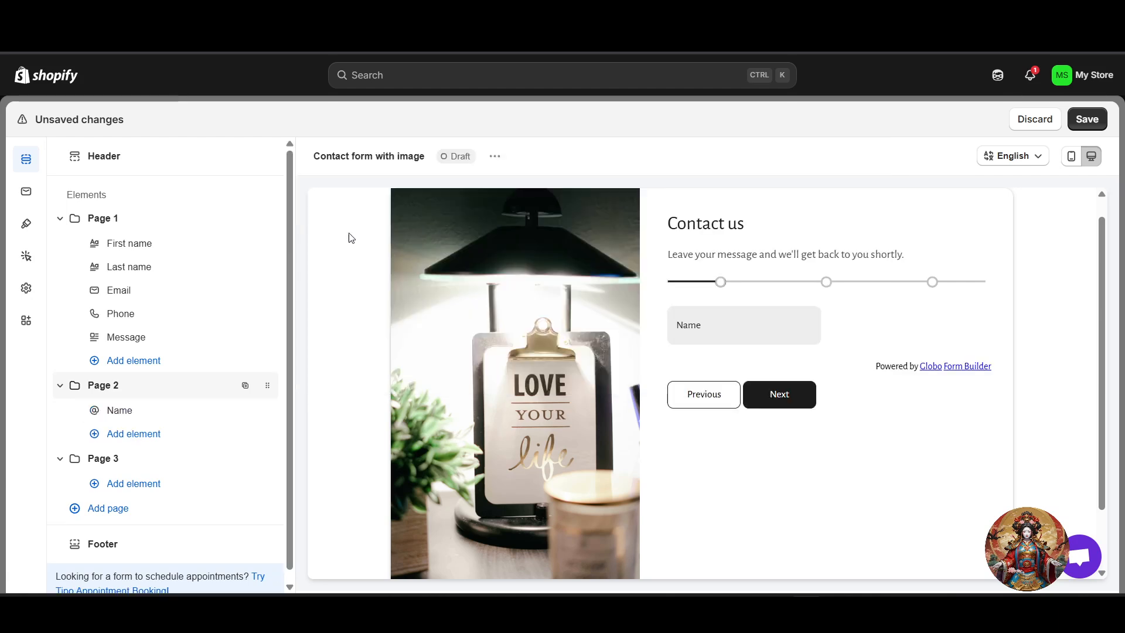
Step: Add a Rating star element to Page 2
{"action": "left_click", "coordinate": [150, 436]}
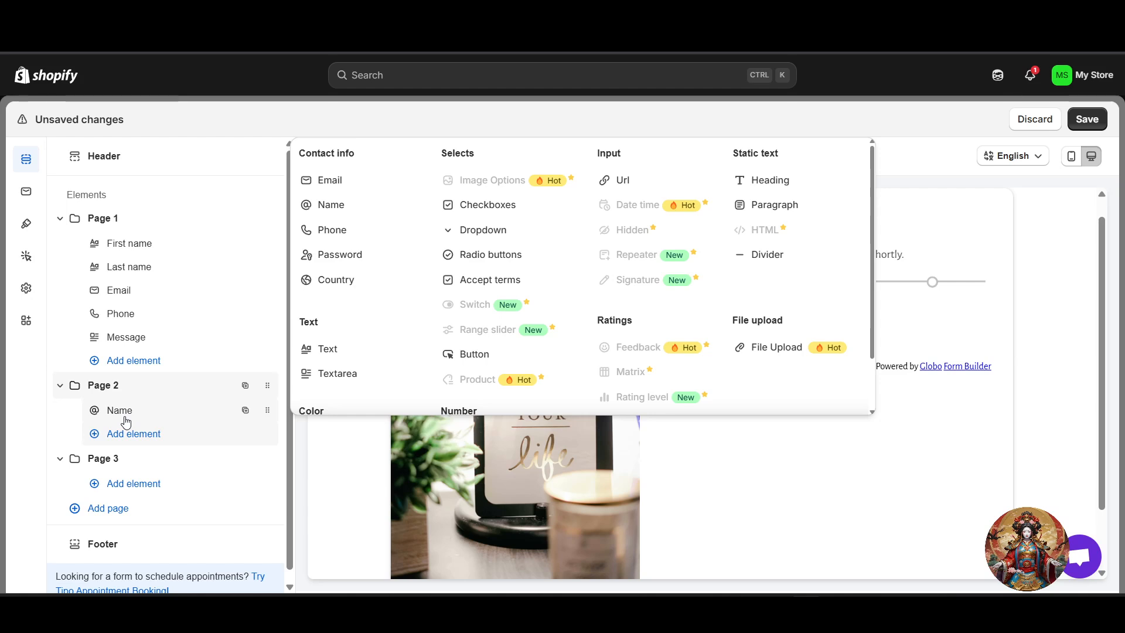
{"action": "scroll", "coordinate": [417, 376], "scroll_direction": "down", "scroll_amount": 2}
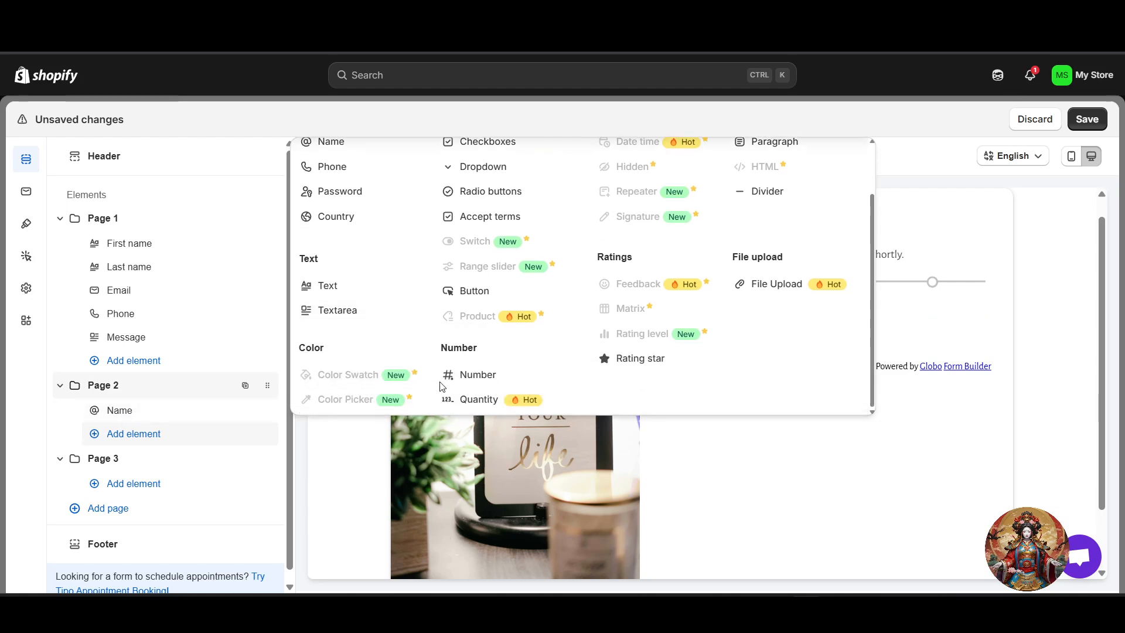
{"action": "left_click", "coordinate": [640, 358]}
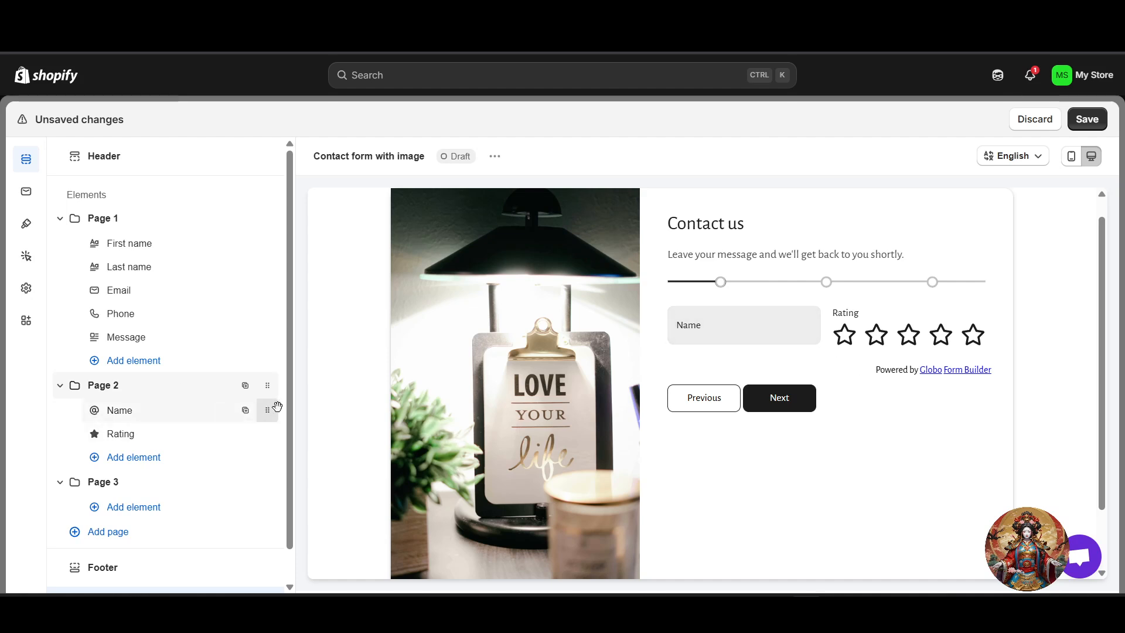
Step: Remove the Name element from Page 2 and delete Page 3
{"action": "left_click", "coordinate": [193, 413]}
{"action": "scroll", "coordinate": [163, 489], "scroll_direction": "down", "scroll_amount": 2}
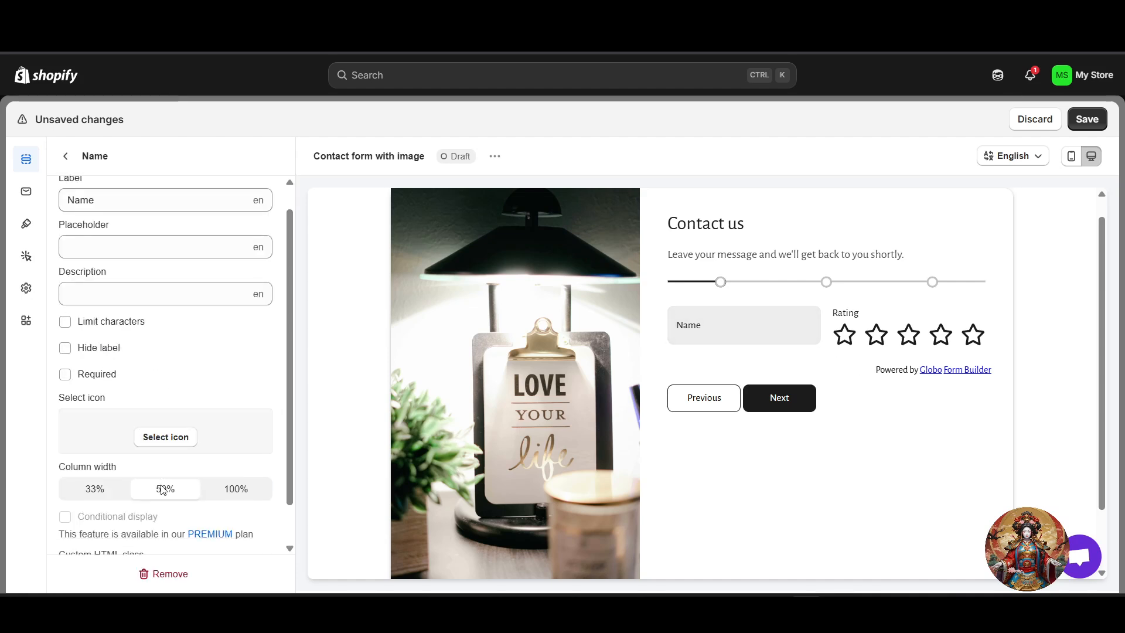
{"action": "scroll", "coordinate": [163, 490], "scroll_direction": "down", "scroll_amount": 1}
{"action": "left_click", "coordinate": [157, 573]}
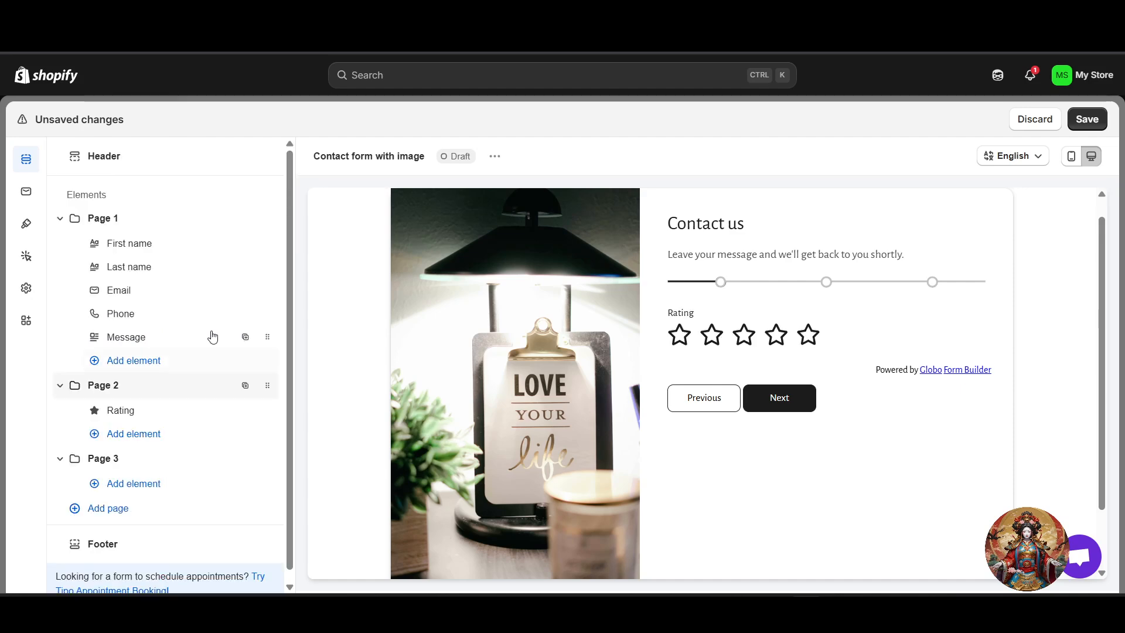
{"action": "left_click", "coordinate": [147, 453]}
{"action": "left_click", "coordinate": [160, 575]}
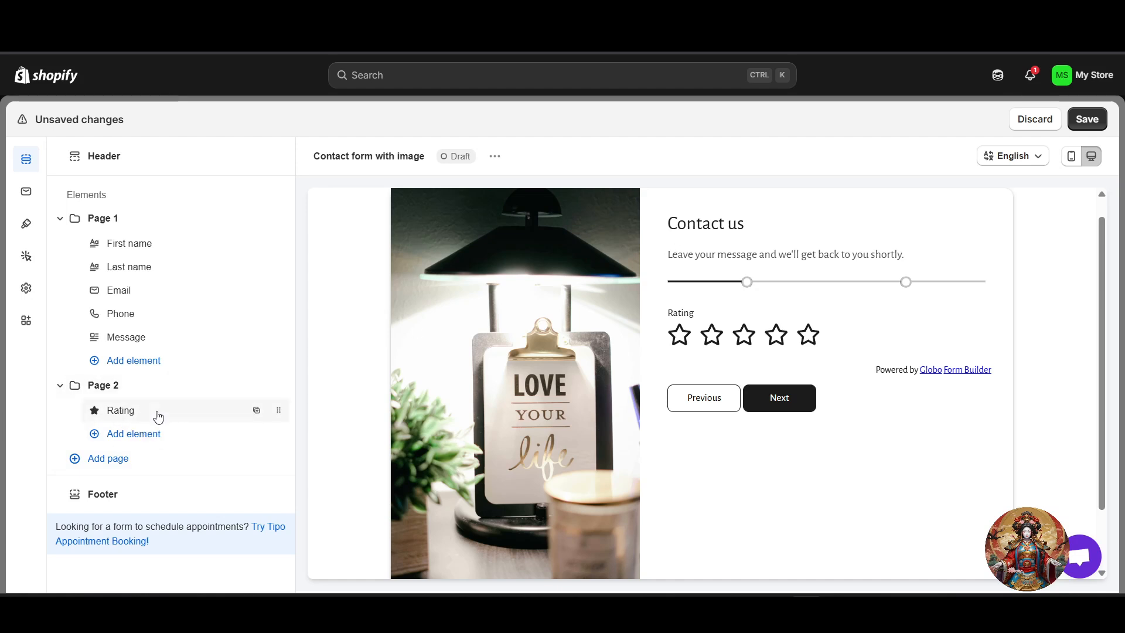
Step: Add a Text element to Page 2, look over its settings and return to the element list
{"action": "left_click", "coordinate": [143, 434]}
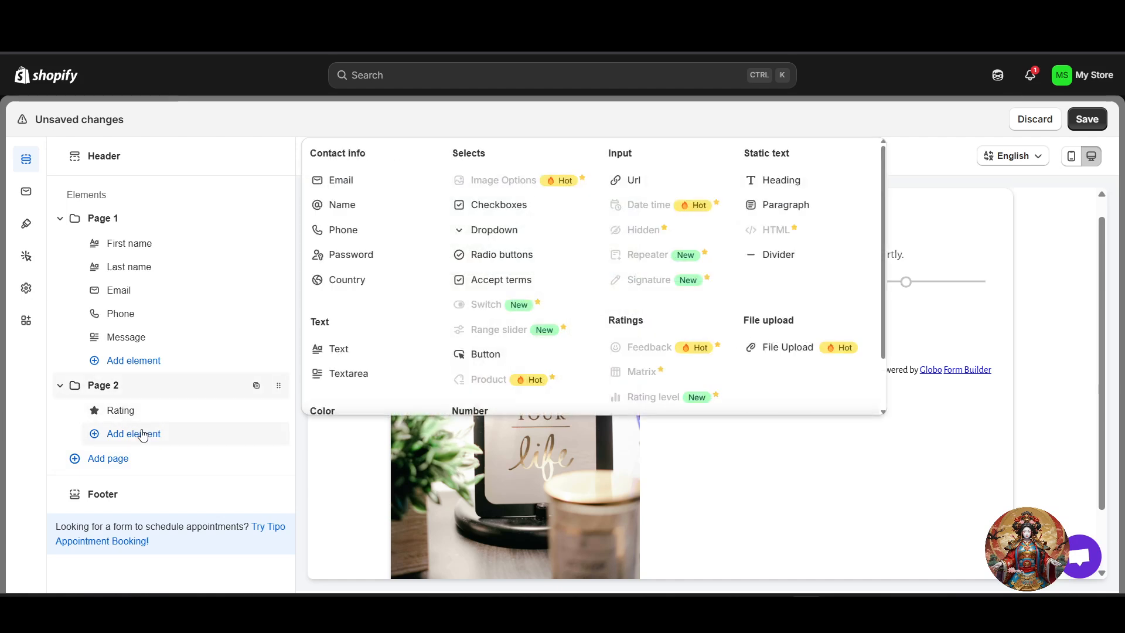
{"action": "left_click", "coordinate": [379, 354]}
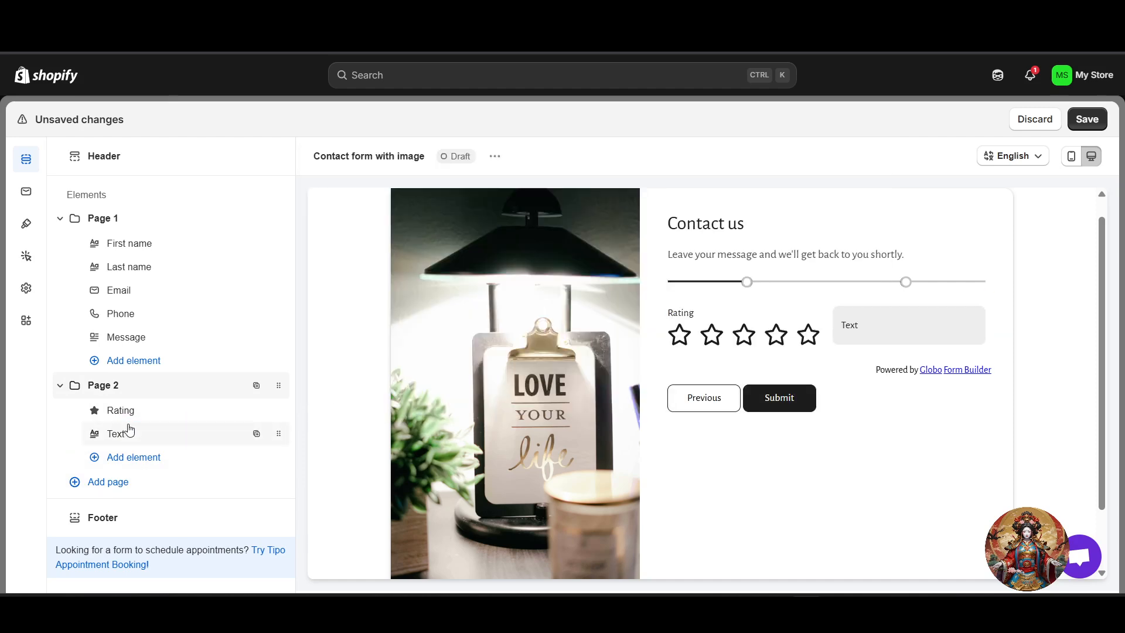
{"action": "mouse_move", "coordinate": [128, 432]}
{"action": "left_mouse_down"}
{"action": "mouse_move", "coordinate": [130, 418]}
{"action": "mouse_move", "coordinate": [137, 427]}
{"action": "left_mouse_up"}
{"action": "left_click", "coordinate": [186, 436]}
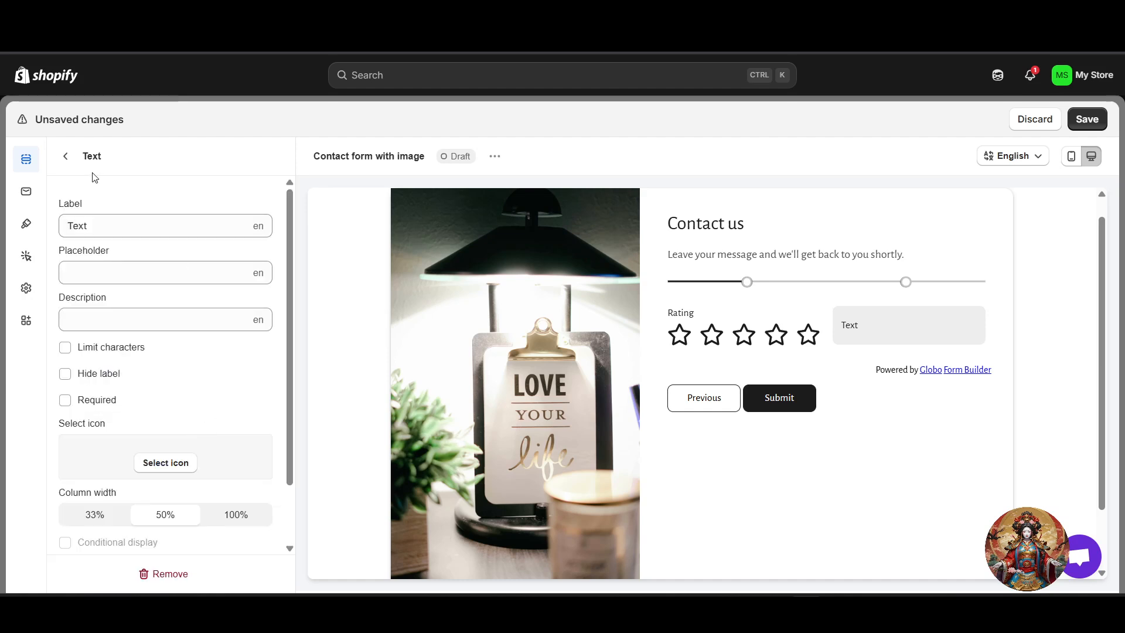
{"action": "double_click", "coordinate": [129, 247]}
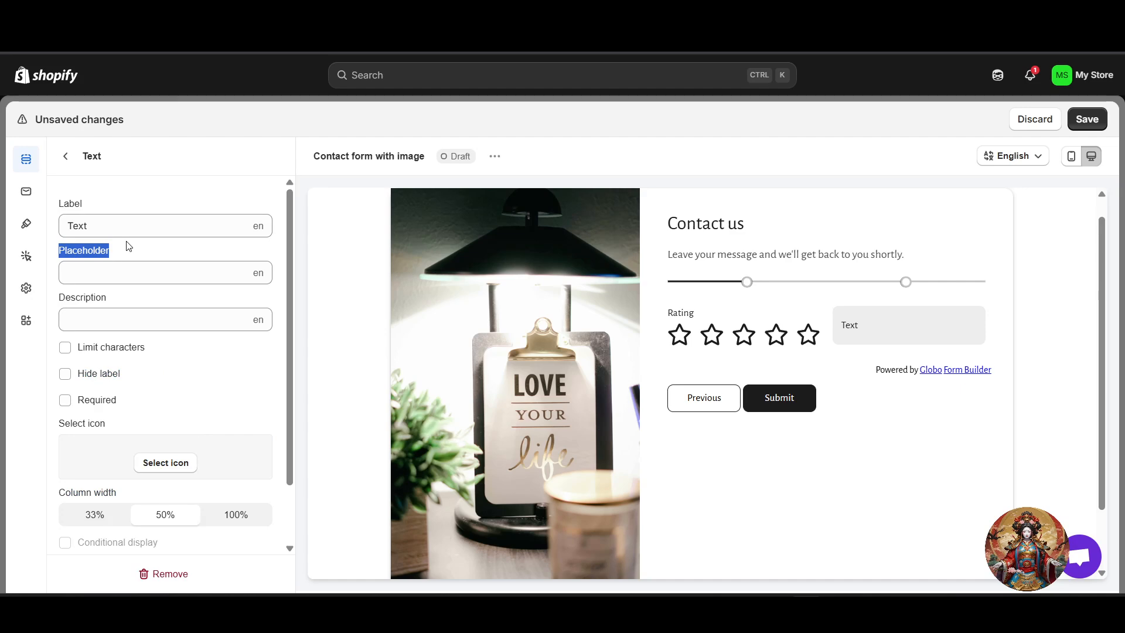
{"action": "left_click", "coordinate": [144, 228]}
{"action": "left_click", "coordinate": [63, 156]}
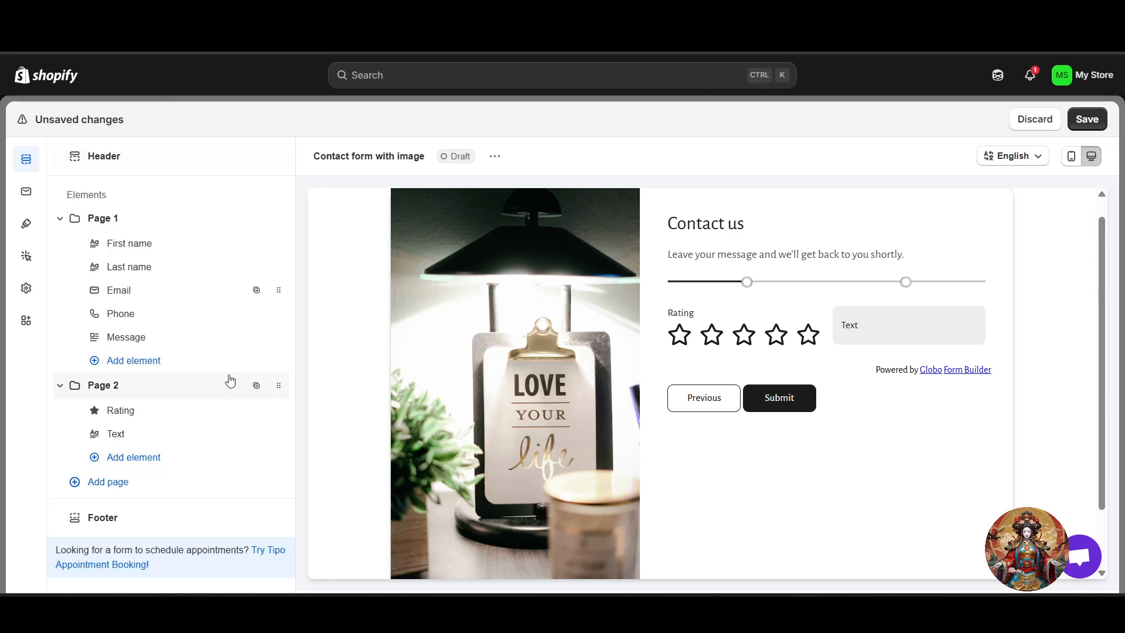
Step: Remove the Rating and Text elements from Page 2
{"action": "left_click", "coordinate": [157, 418]}
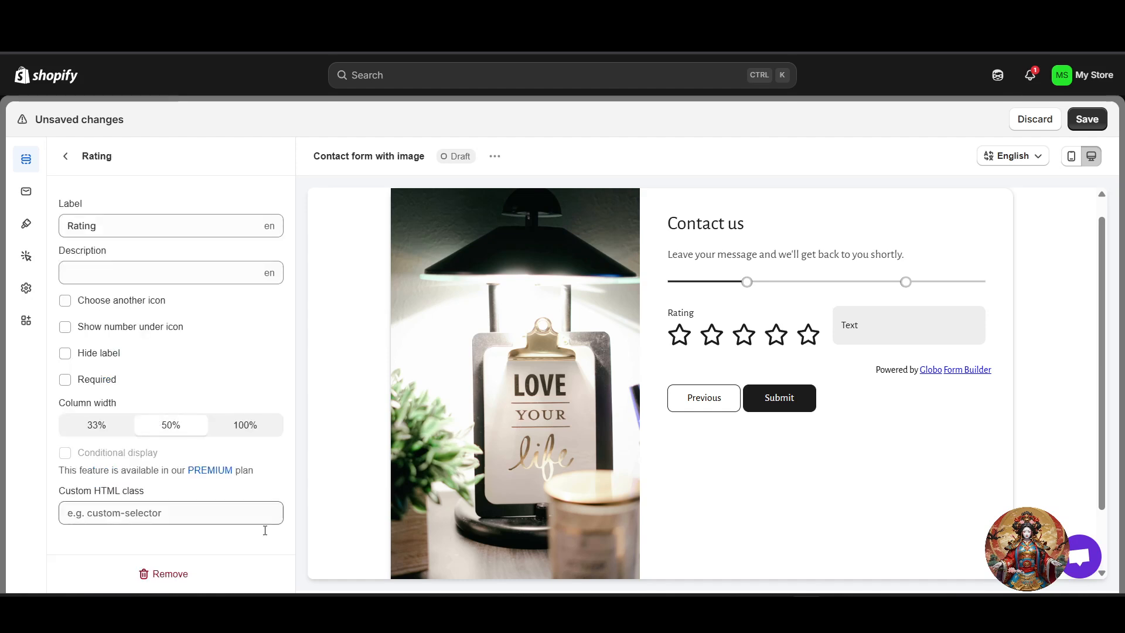
{"action": "left_click", "coordinate": [171, 573]}
{"action": "left_click", "coordinate": [176, 409]}
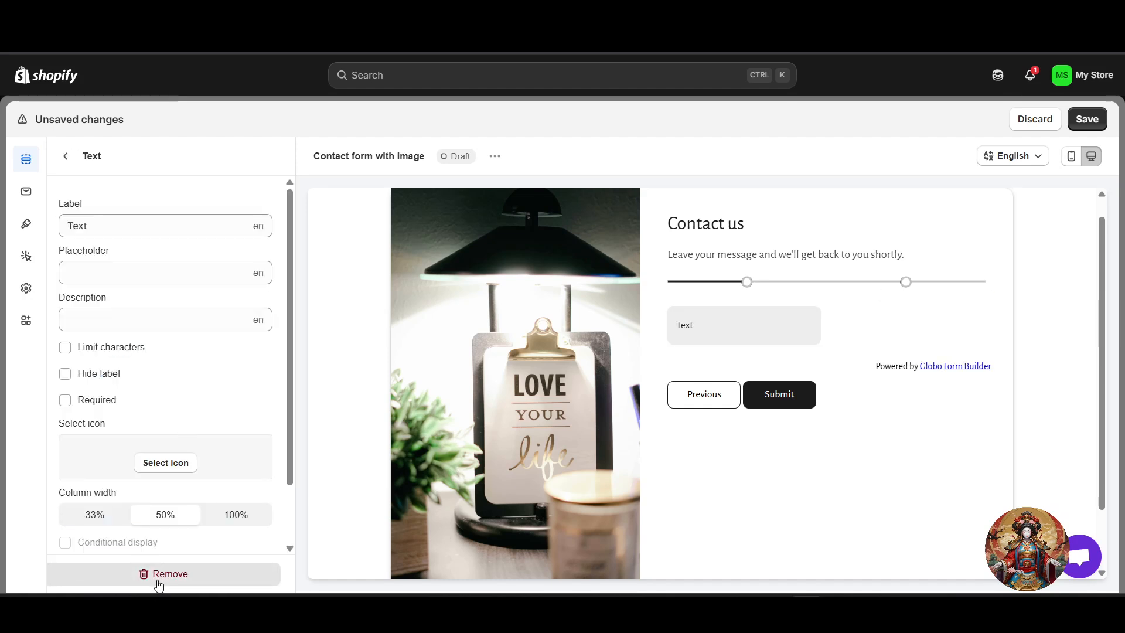
{"action": "left_click", "coordinate": [157, 574]}
Step: Add a new Text element to Page 2, open its settings and return to the element list
{"action": "left_click", "coordinate": [127, 410]}
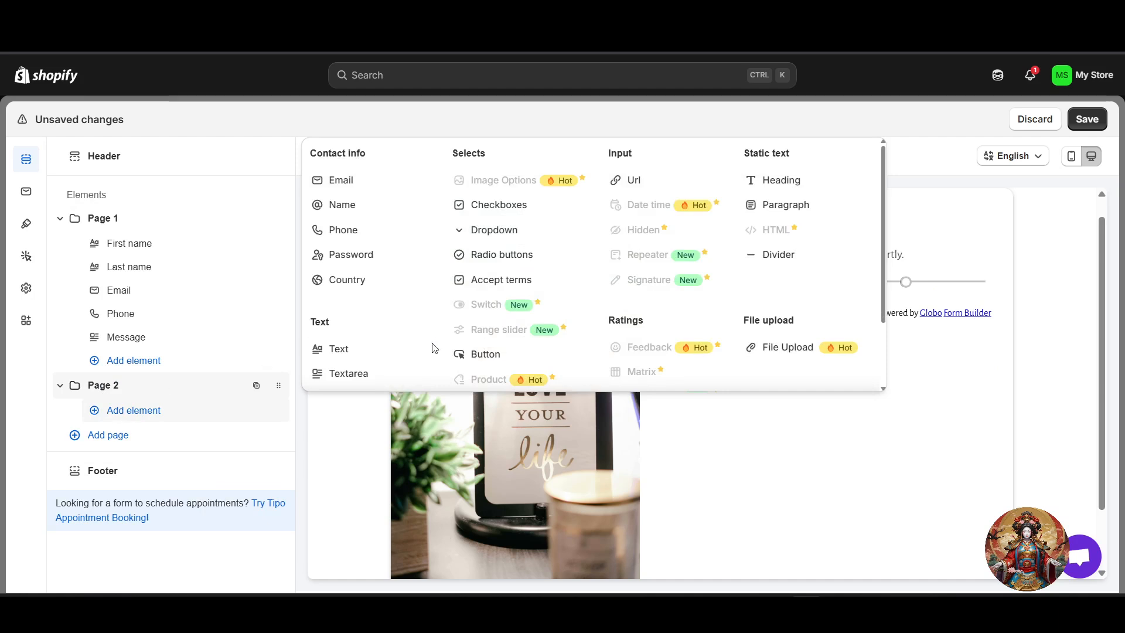
{"action": "left_click", "coordinate": [373, 351]}
{"action": "left_click", "coordinate": [149, 410]}
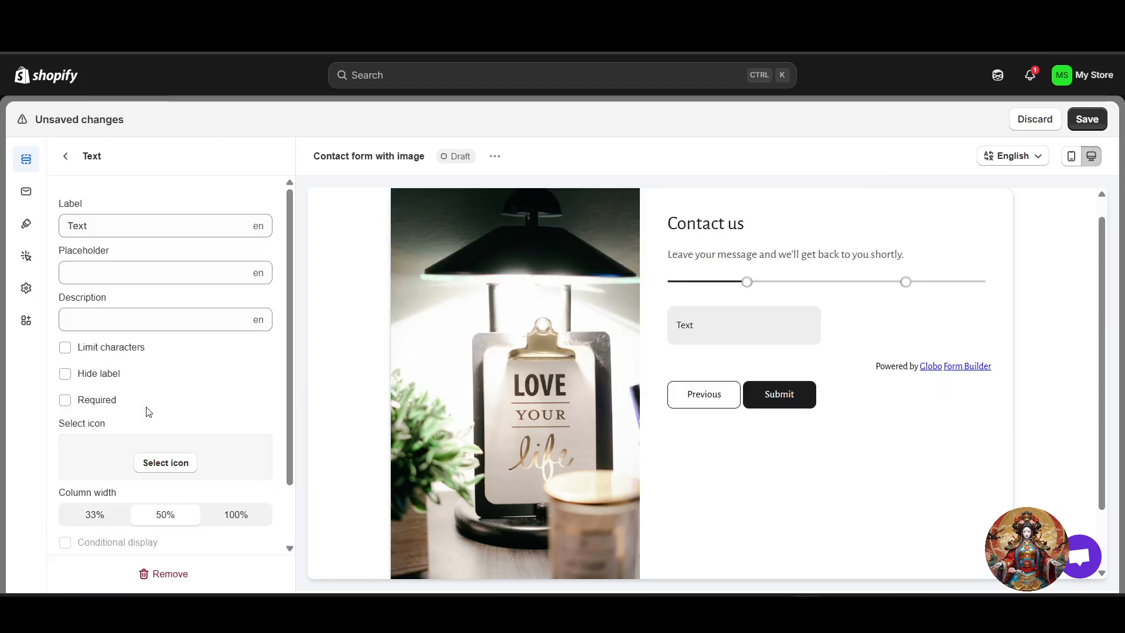
{"action": "left_click_drag", "start_coordinate": [143, 226], "coordinate": [2, 234]}
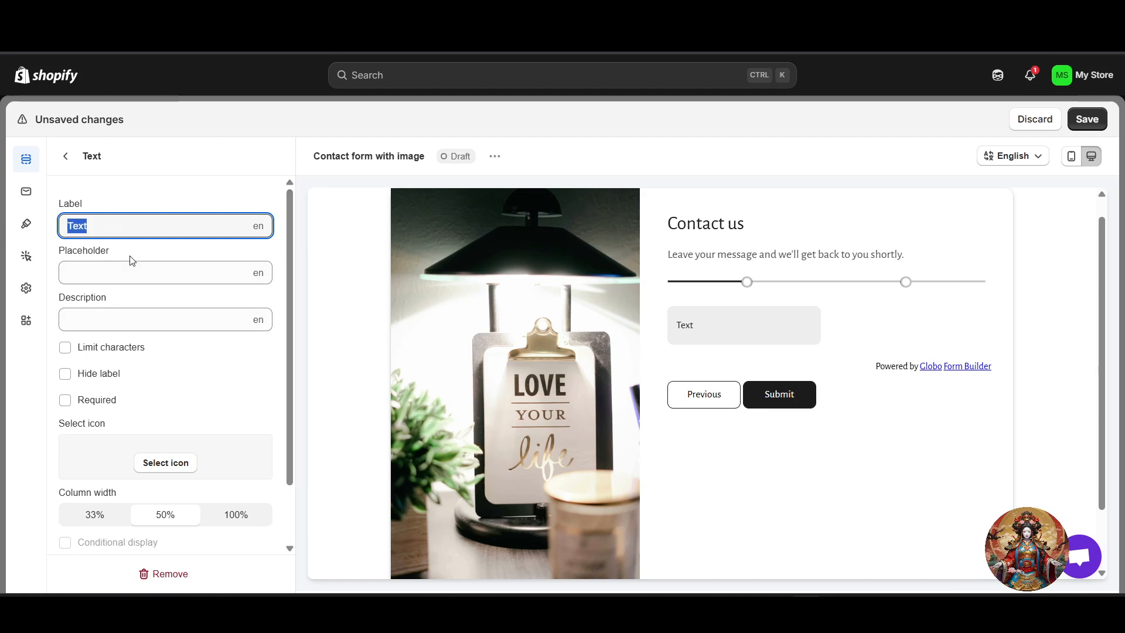
{"action": "left_click", "coordinate": [65, 156]}
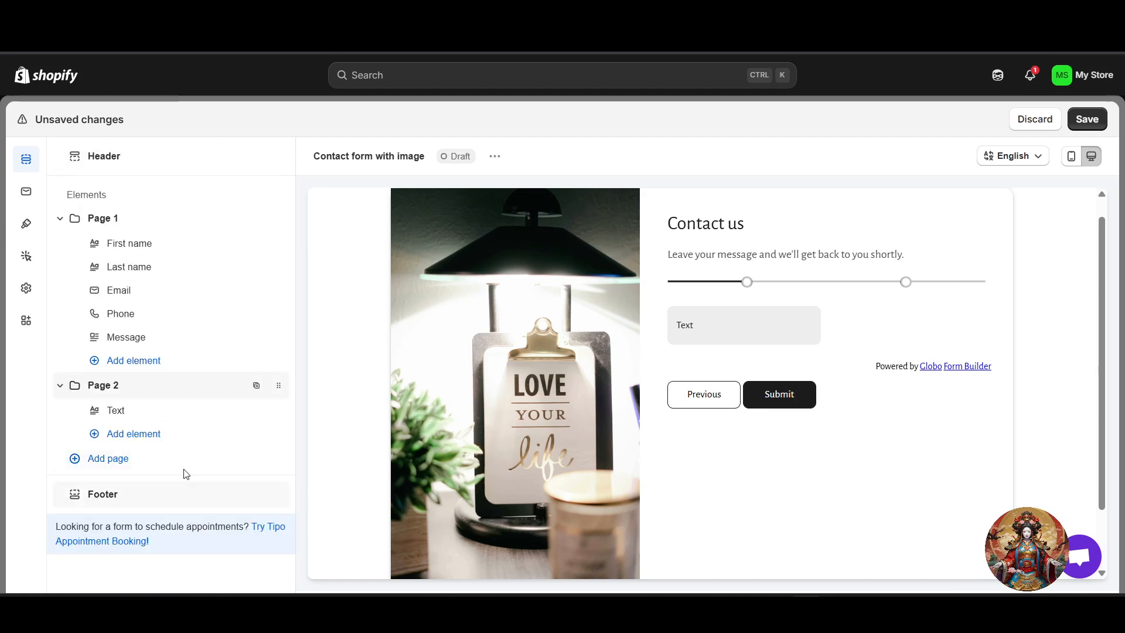
Step: Add a Textarea element to Page 2 and remove the Text element from that page
{"action": "left_click", "coordinate": [150, 433]}
{"action": "scroll", "coordinate": [410, 378], "scroll_direction": "down", "scroll_amount": 1}
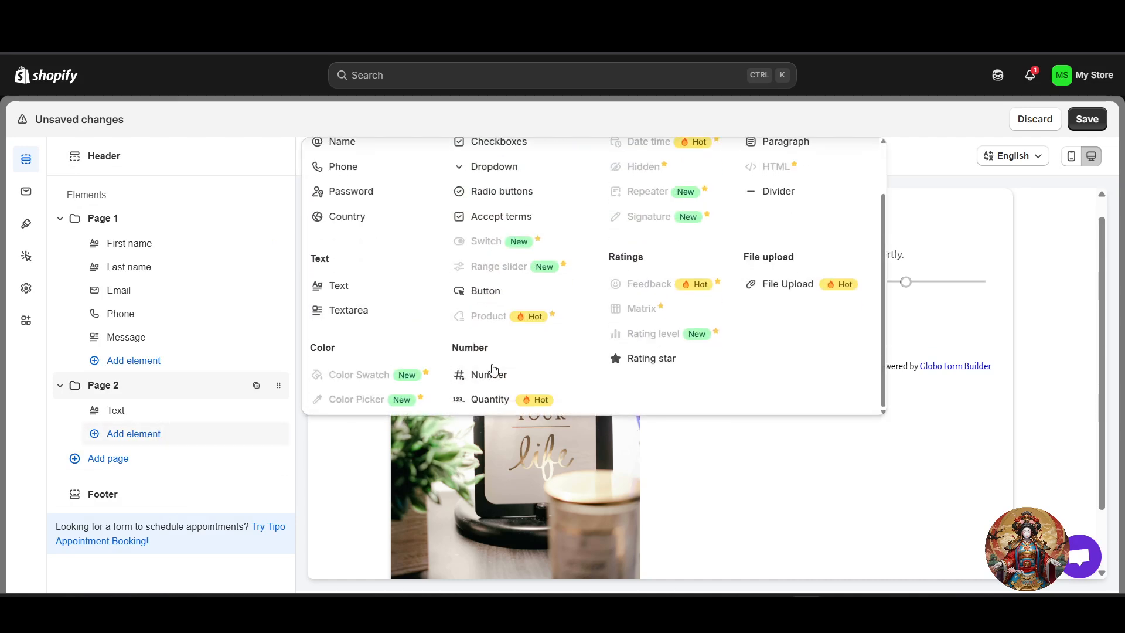
{"action": "scroll", "coordinate": [630, 389], "scroll_direction": "up", "scroll_amount": 1}
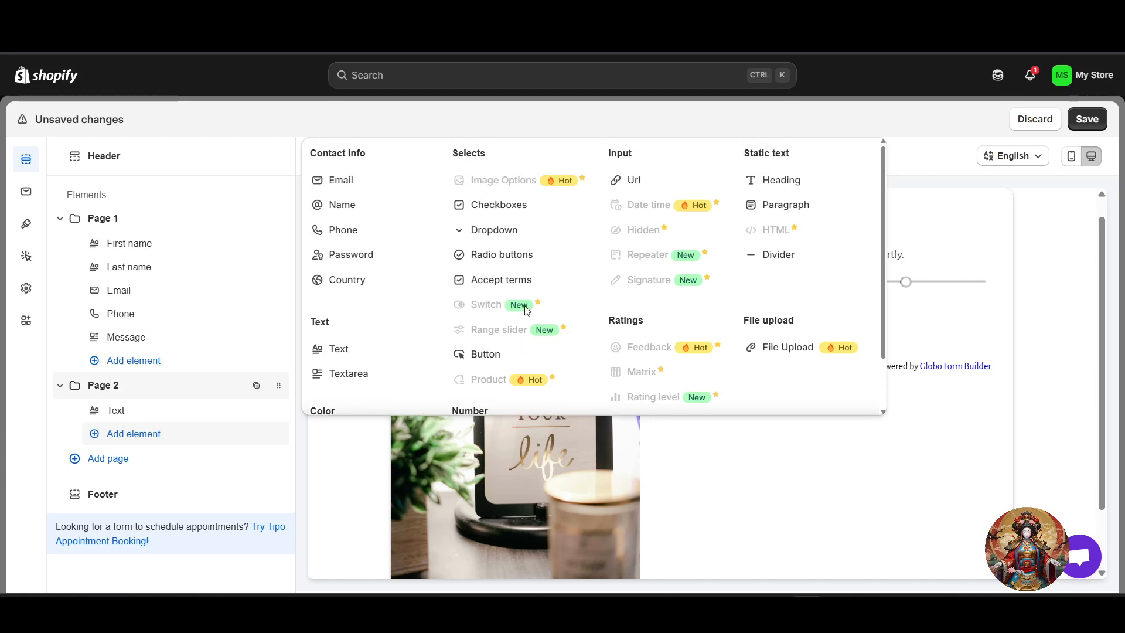
{"action": "scroll", "coordinate": [383, 320], "scroll_direction": "down", "scroll_amount": 1}
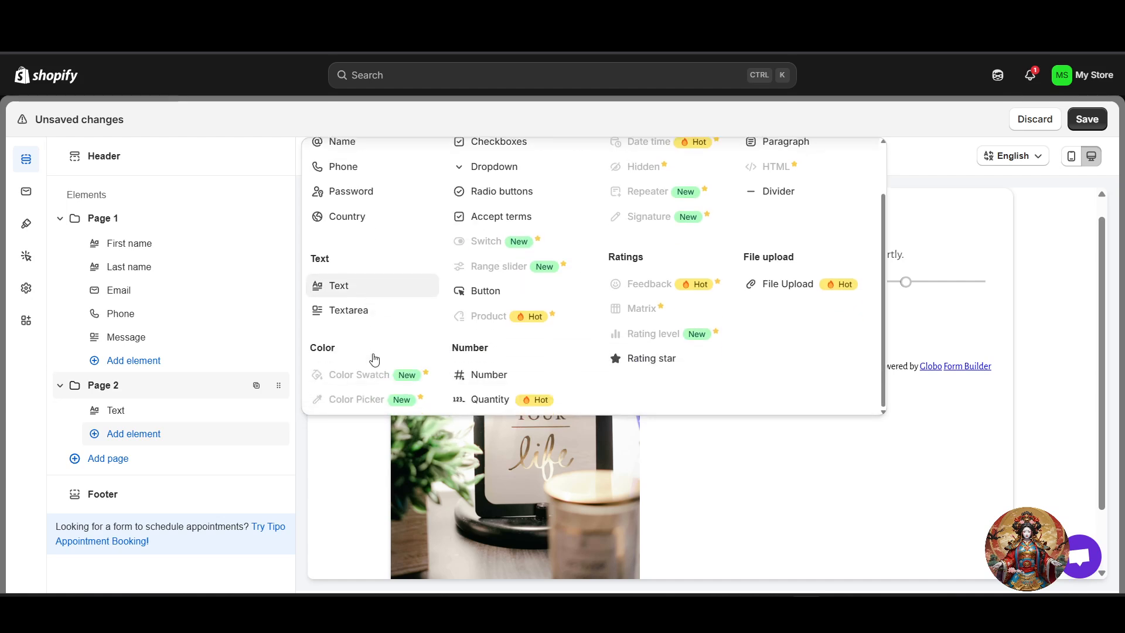
{"action": "left_click", "coordinate": [382, 321]}
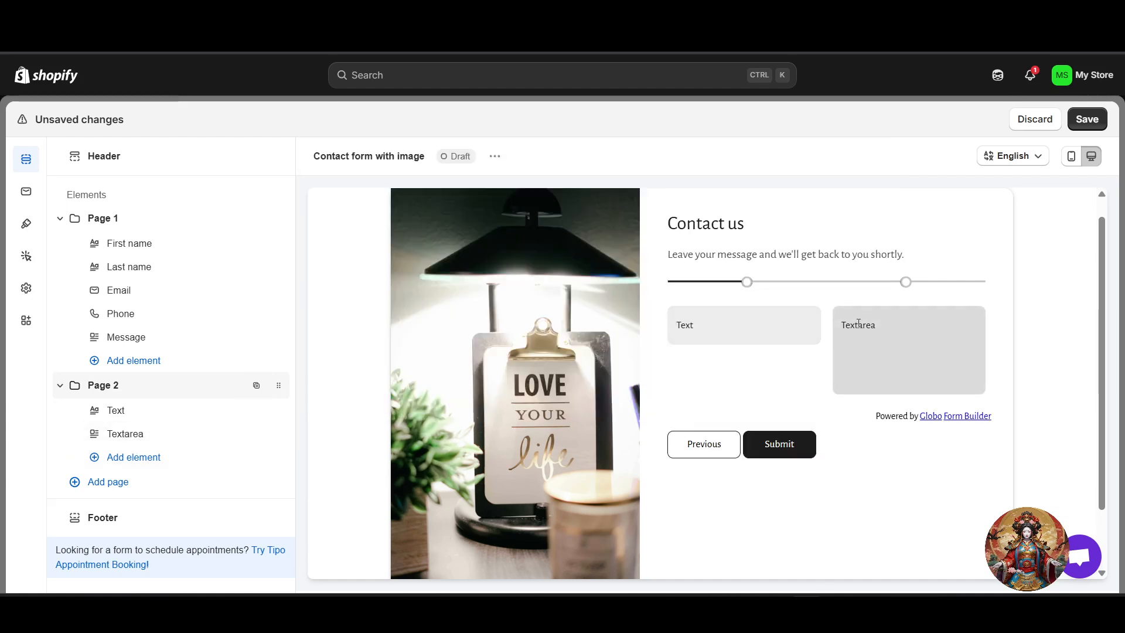
{"action": "left_click", "coordinate": [156, 412]}
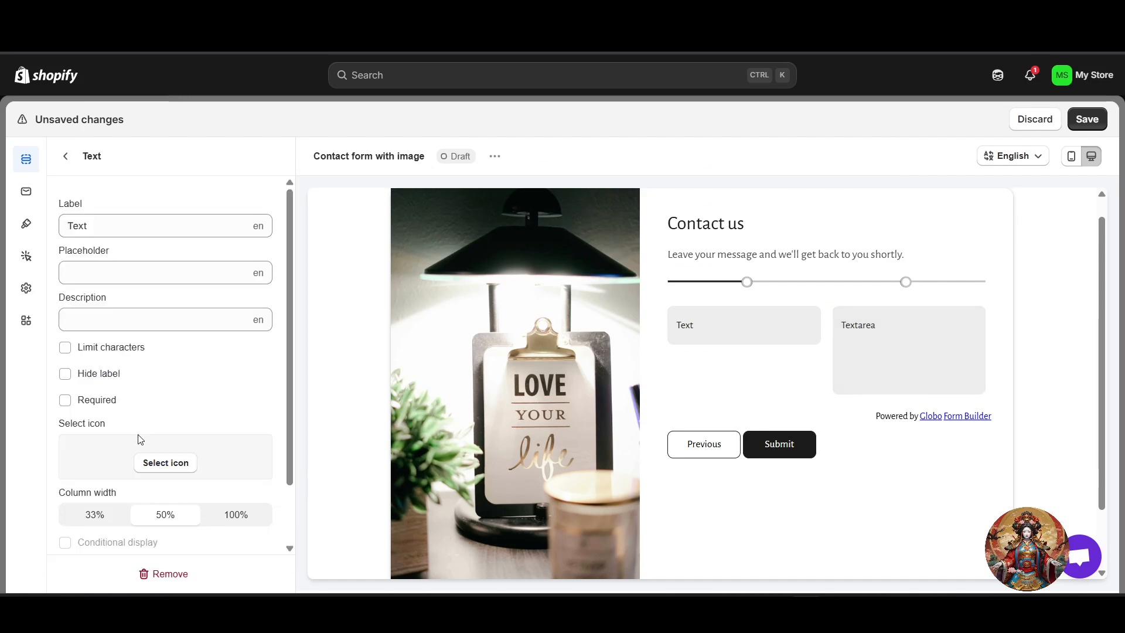
{"action": "left_click", "coordinate": [144, 573]}
Step: Set the Textarea element's label to "Textar" and its placeholder to "Give a us Rating", and return to the element list
{"action": "left_click", "coordinate": [146, 410]}
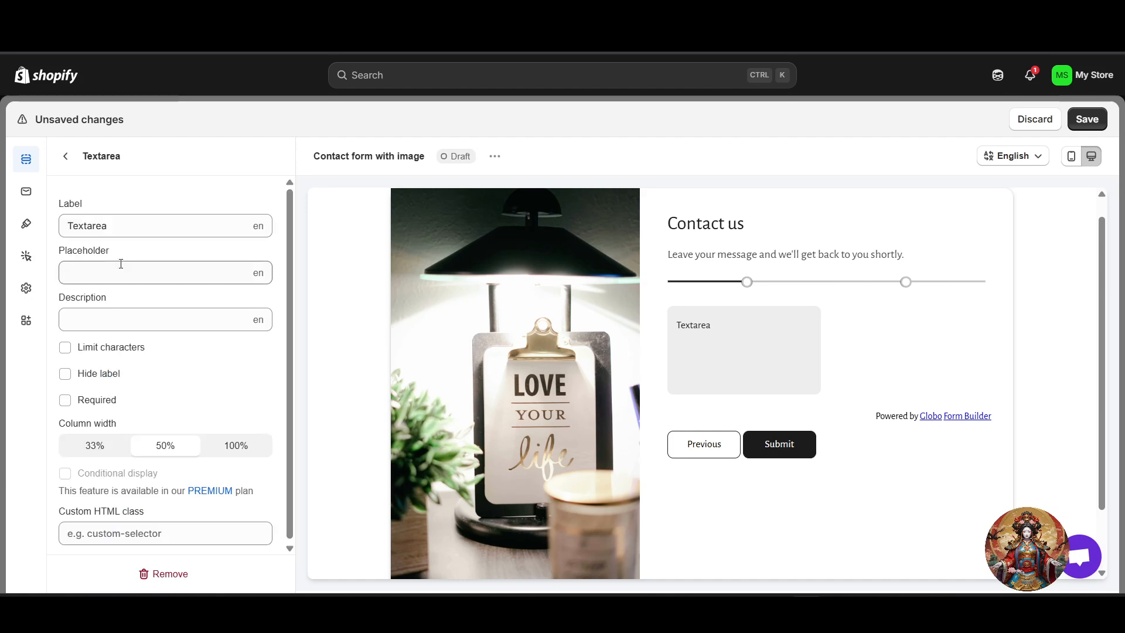
{"action": "left_click_drag", "start_coordinate": [141, 226], "coordinate": [11, 203]}
{"action": "type", "text": "Textar"}
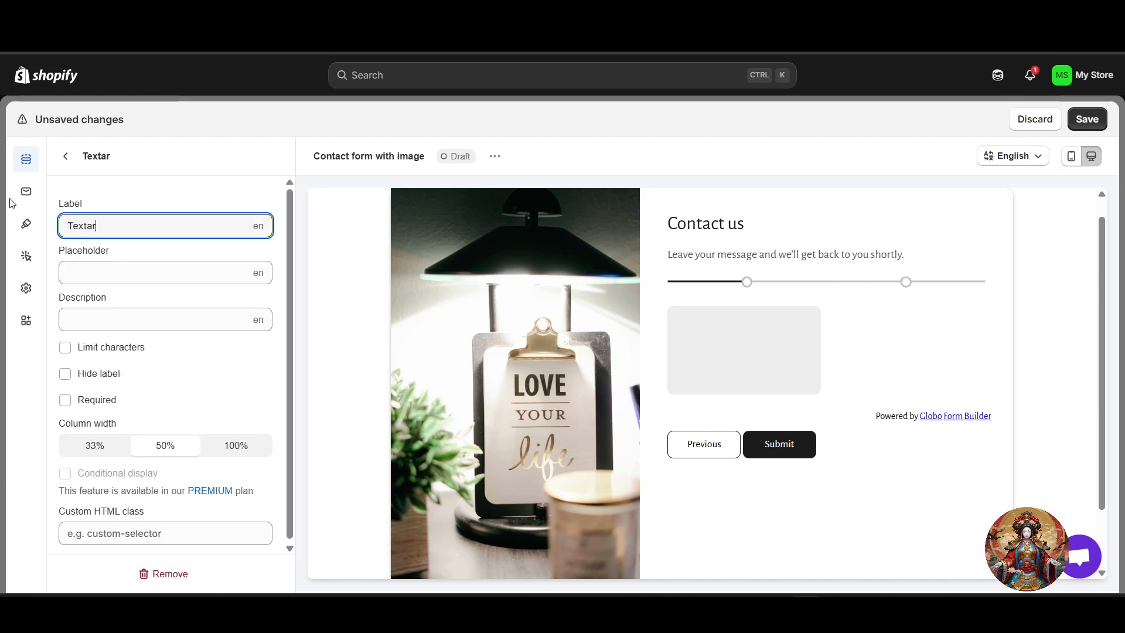
{"action": "left_click", "coordinate": [191, 264]}
{"action": "type", "text": "Gi"}
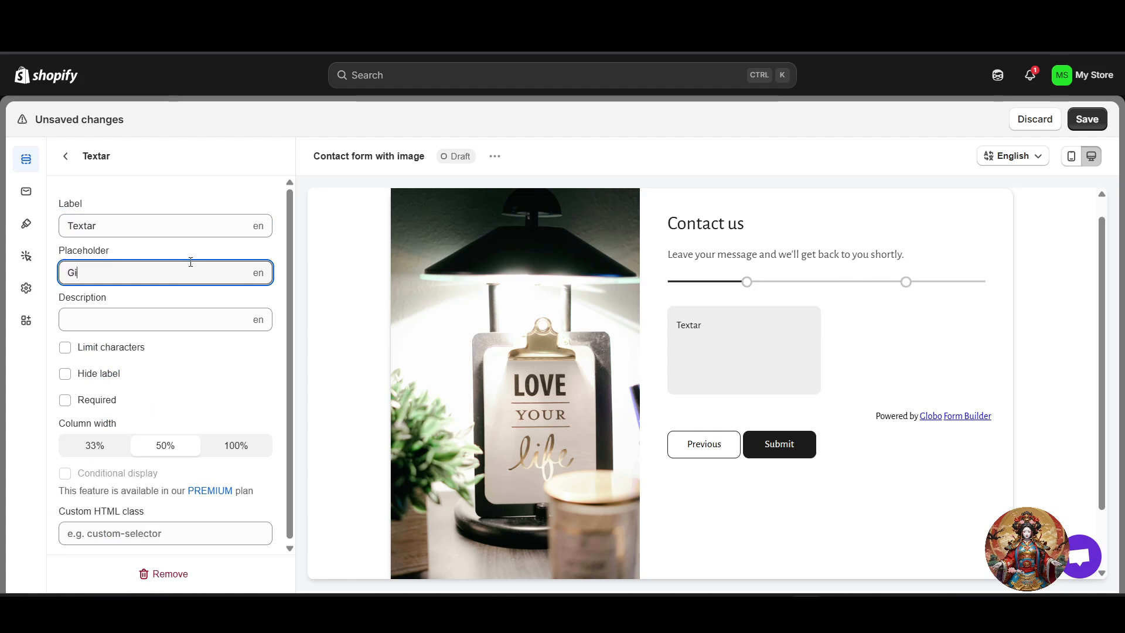
{"action": "type", "text": "ve "}
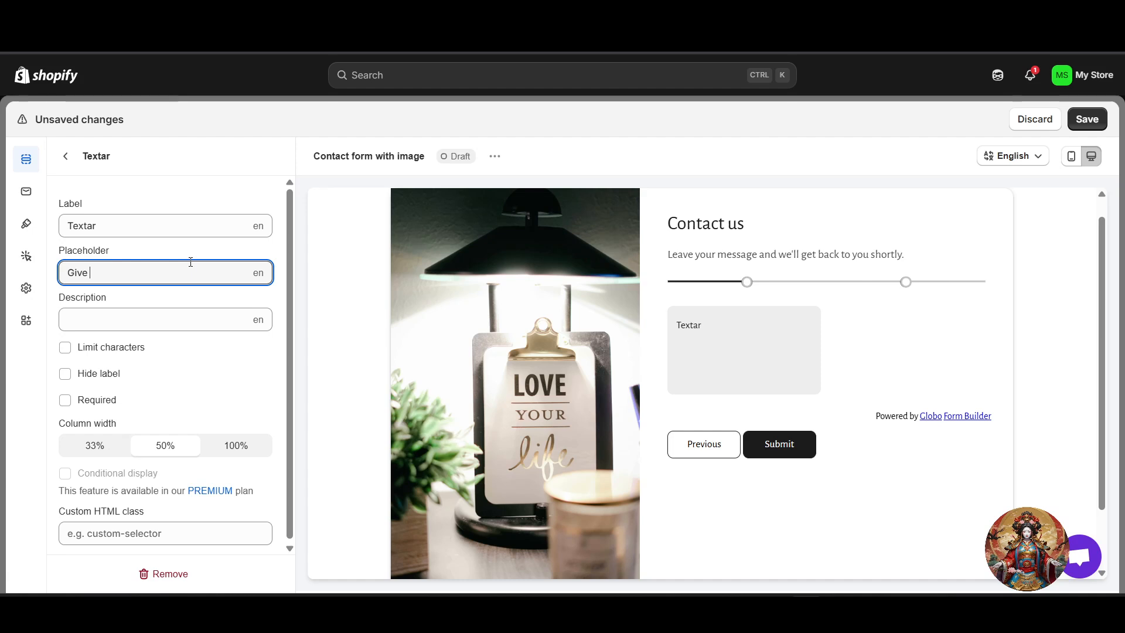
{"action": "type", "text": "a us Rating"}
{"action": "left_click", "coordinate": [195, 350]}
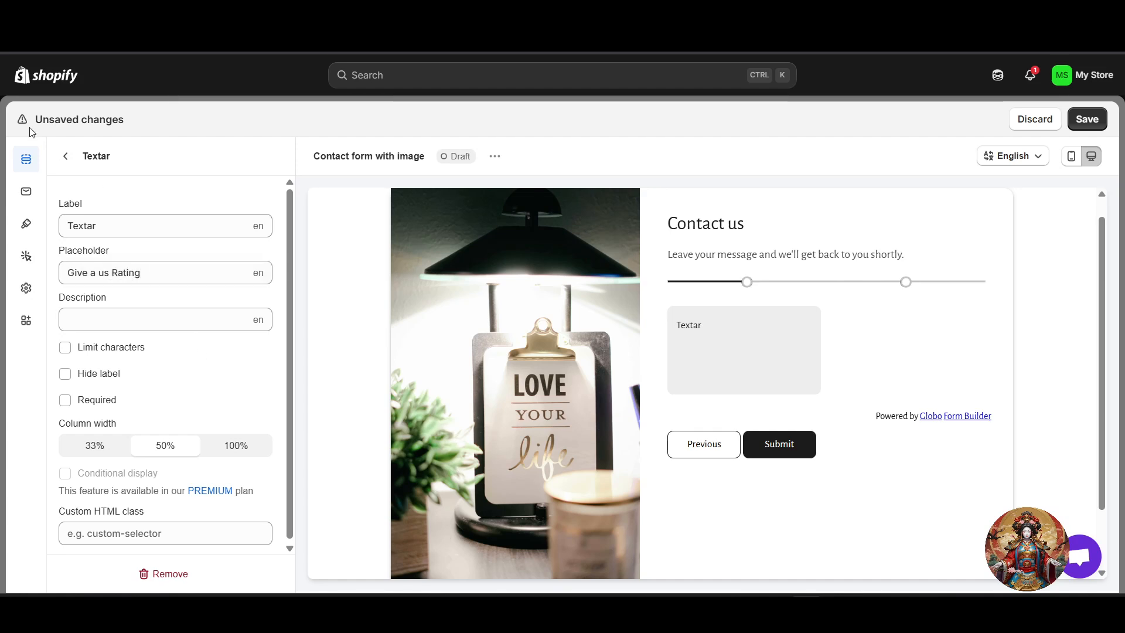
{"action": "left_click", "coordinate": [62, 163]}
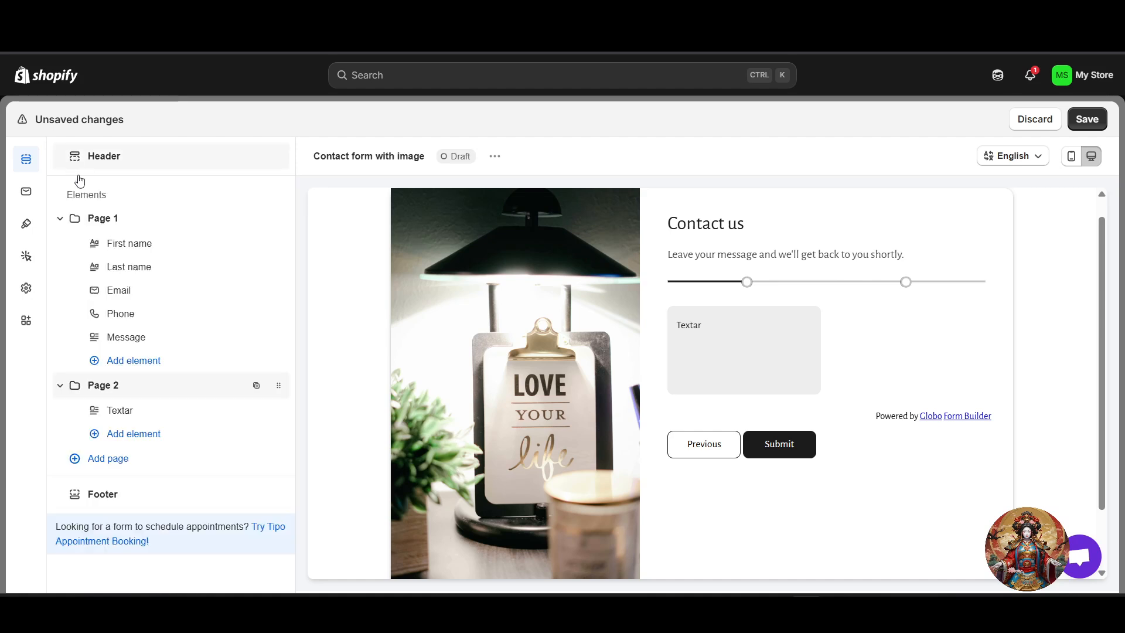
Step: Add a Rating star element to Page 2 and open the settings of the Textar element
{"action": "left_click", "coordinate": [143, 435]}
{"action": "scroll", "coordinate": [384, 369], "scroll_direction": "down", "scroll_amount": 1}
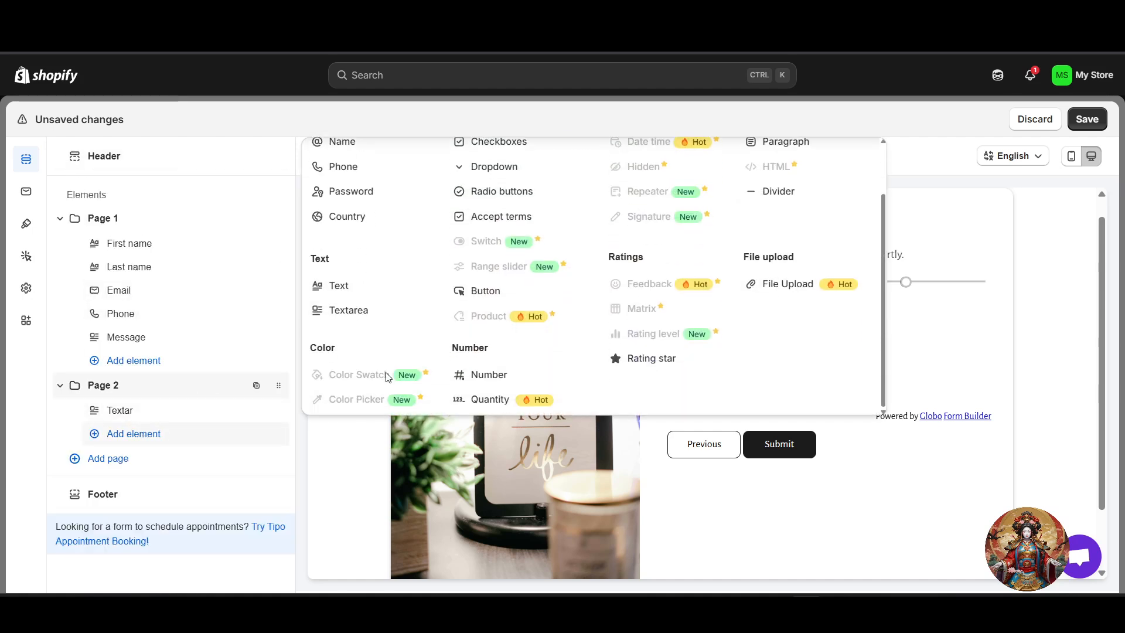
{"action": "scroll", "coordinate": [542, 369], "scroll_direction": "up", "scroll_amount": 1}
{"action": "scroll", "coordinate": [542, 375], "scroll_direction": "down", "scroll_amount": 1}
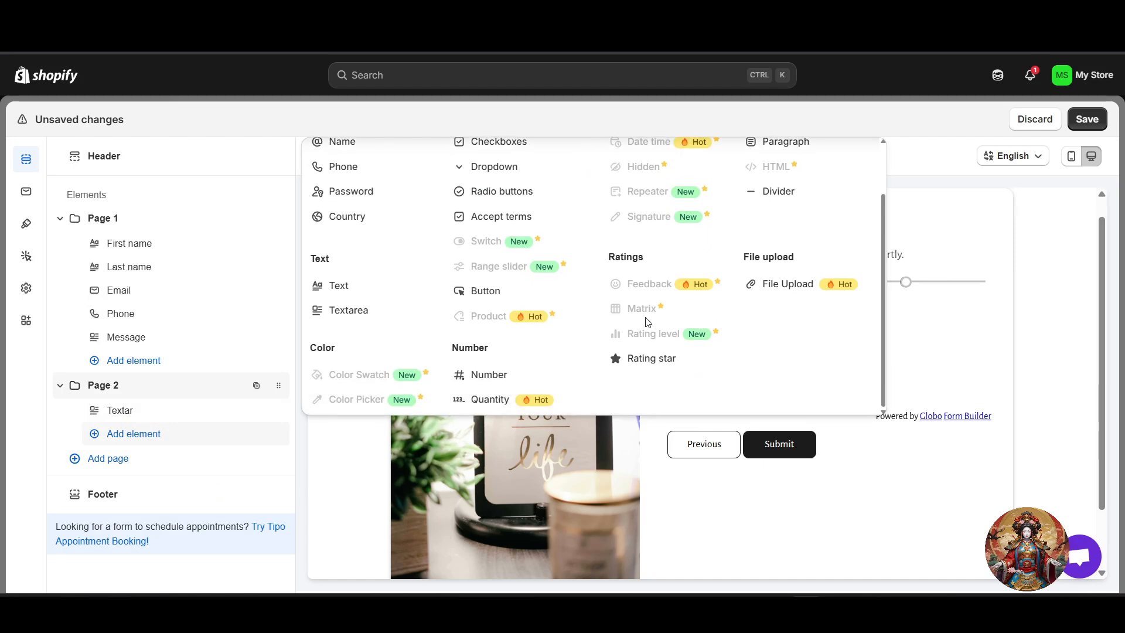
{"action": "left_click", "coordinate": [668, 359]}
{"action": "left_click", "coordinate": [742, 345]}
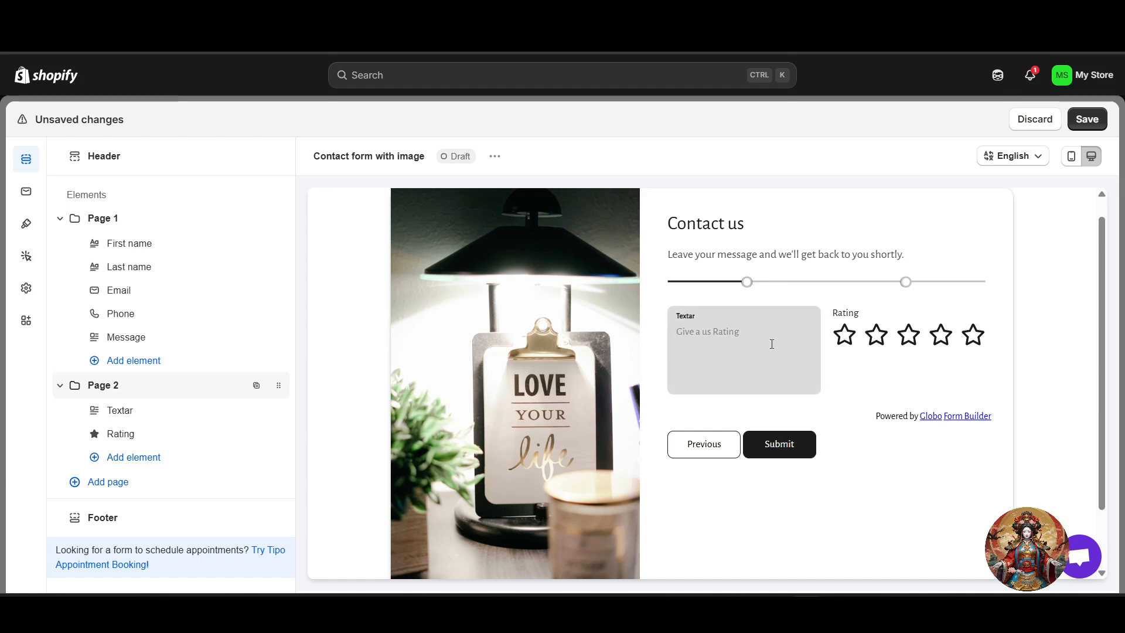
{"action": "left_click", "coordinate": [126, 414]}
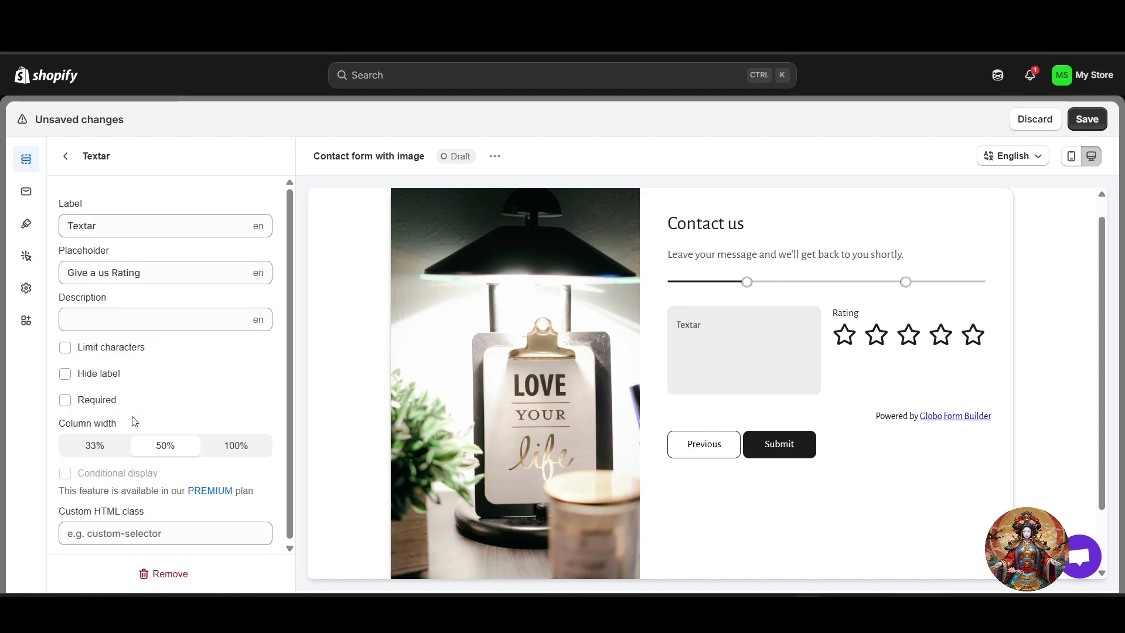
{"action": "triple_click", "coordinate": [152, 227]}
{"action": "type", "text": "TextareaG"}
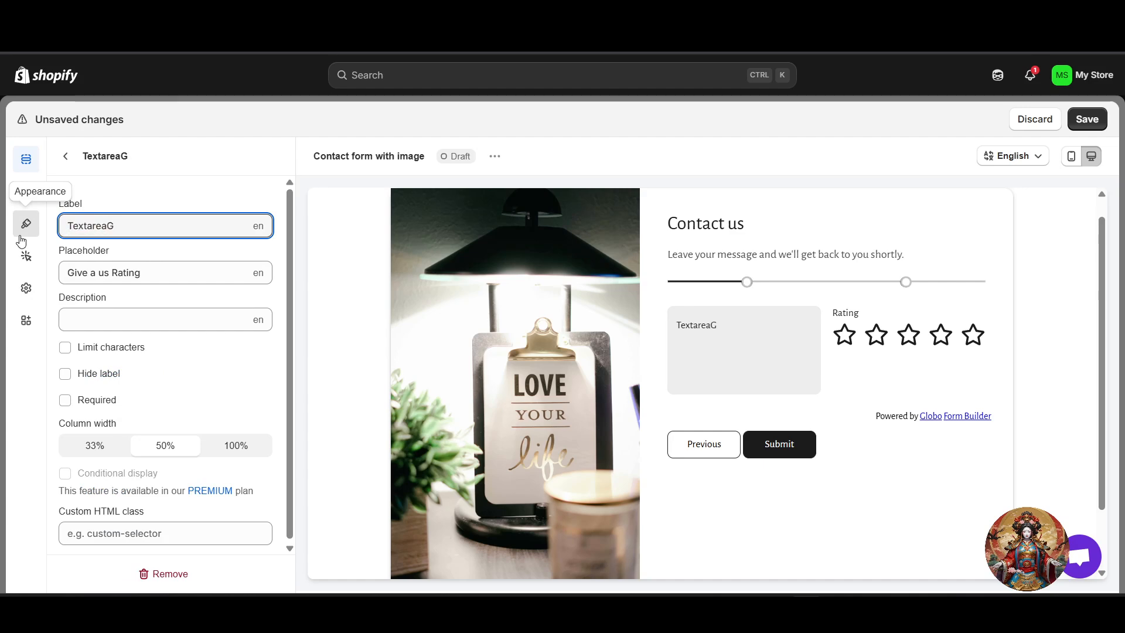
{"action": "key", "text": "BackSpace"}
{"action": "key", "text": "ctrl+a"}
{"action": "type", "text": "TextareaF"}
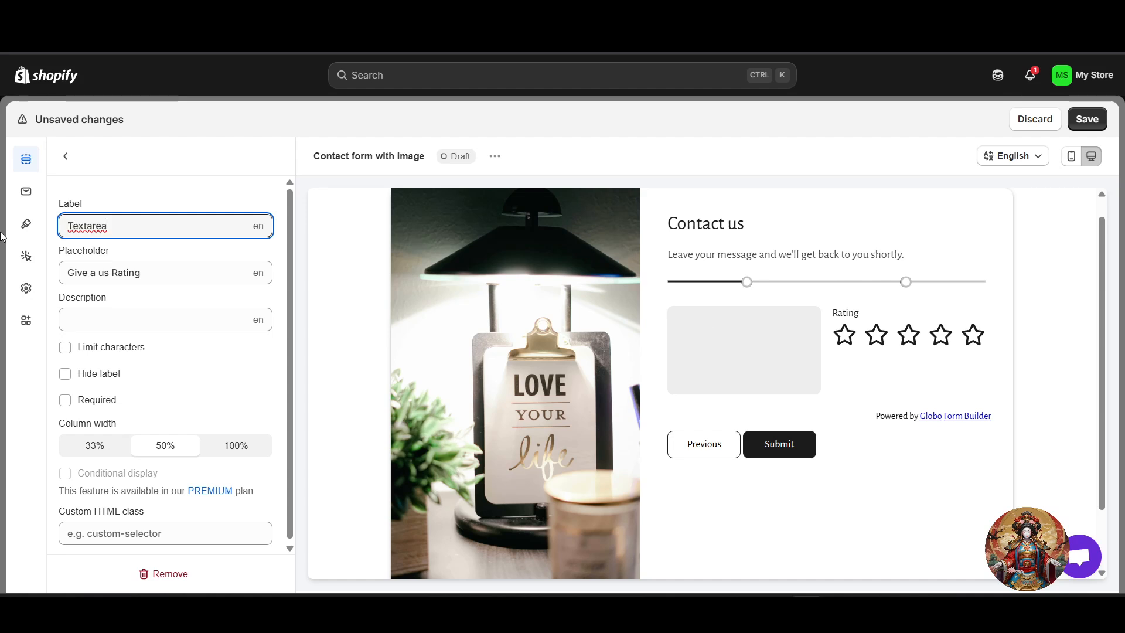
{"action": "key", "text": "BackSpace"}
{"action": "key", "text": "BackSpace"}
{"action": "key", "text": "BackSpace"}
{"action": "key", "text": "BackSpace"}
{"action": "key", "text": "BackSpace"}
{"action": "key", "text": "BackSpace"}
{"action": "key", "text": "BackSpace"}
{"action": "key", "text": "BackSpace"}
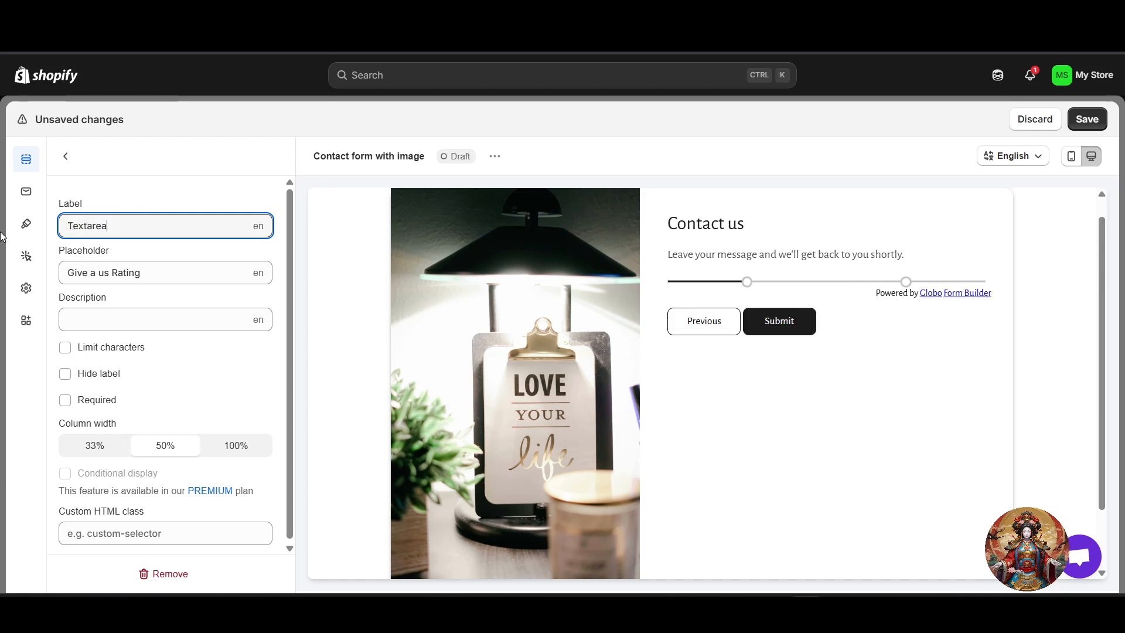
{"action": "type", "text": "extare"}
{"action": "key", "text": "BackSpace"}
{"action": "key", "text": "BackSpace"}
{"action": "key", "text": "BackSpace"}
{"action": "key", "text": "BackSpace"}
{"action": "key", "text": "BackSpace"}
{"action": "key", "text": "BackSpace"}
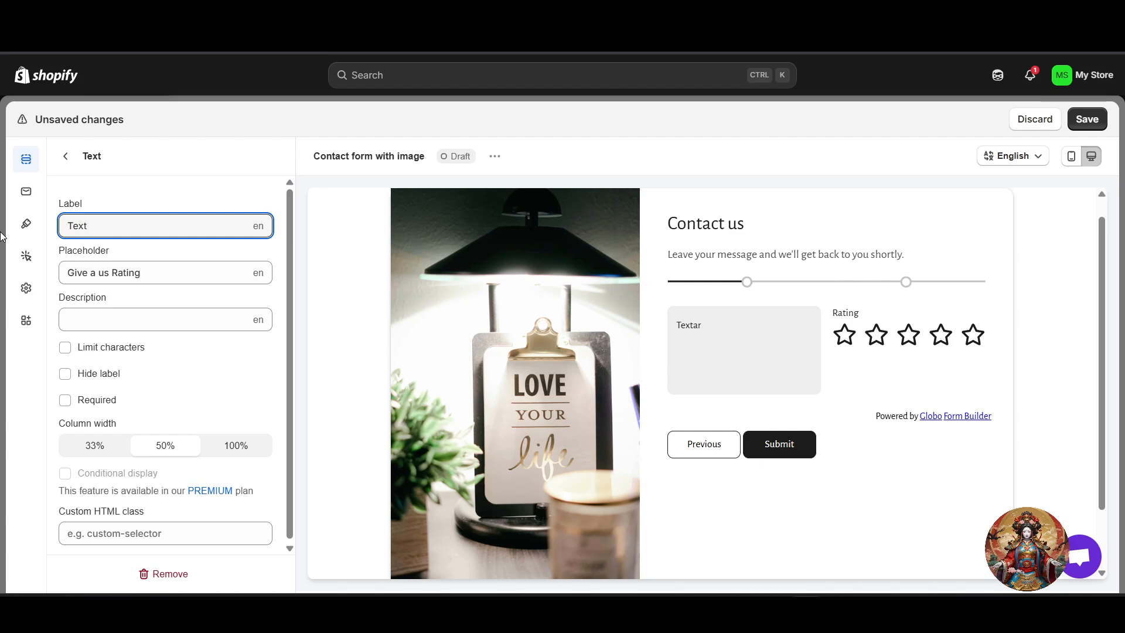
{"action": "type", "text": "extarea"}
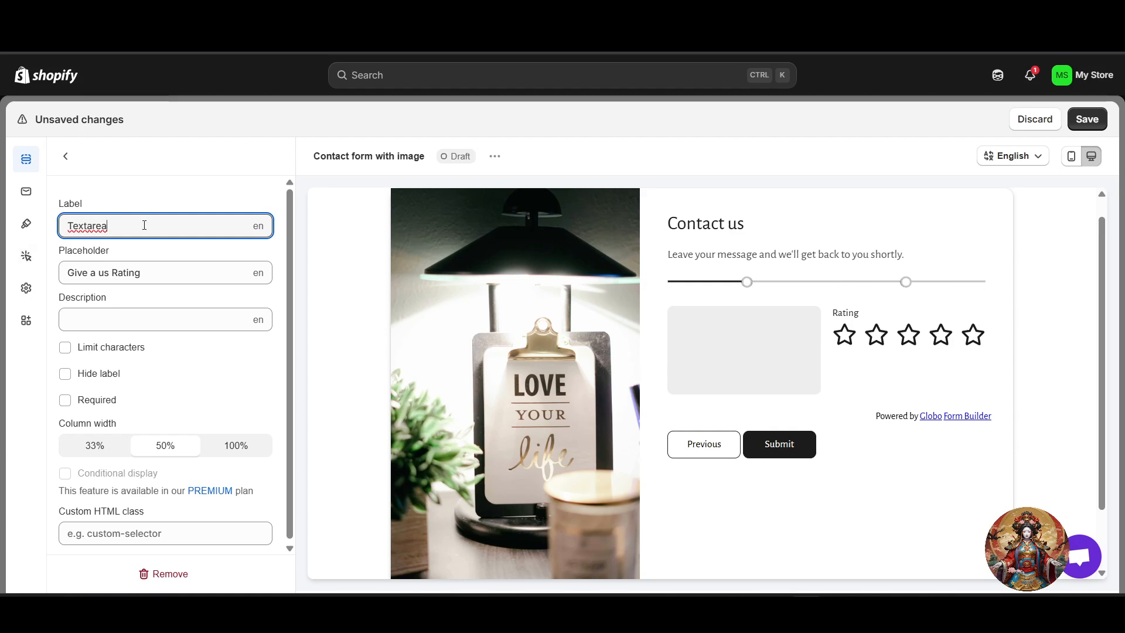
Step: Set the text area element's label to "feedback"
{"action": "double_click", "coordinate": [144, 225]}
{"action": "type", "text": "fee"}
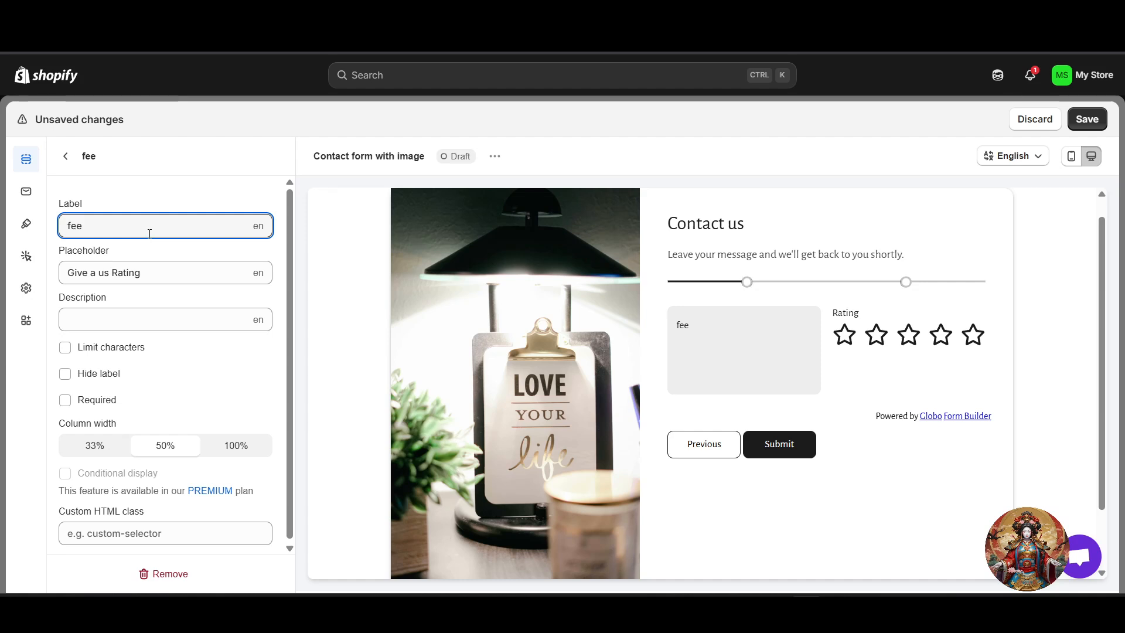
{"action": "type", "text": "dback"}
{"action": "left_click", "coordinate": [838, 521]}
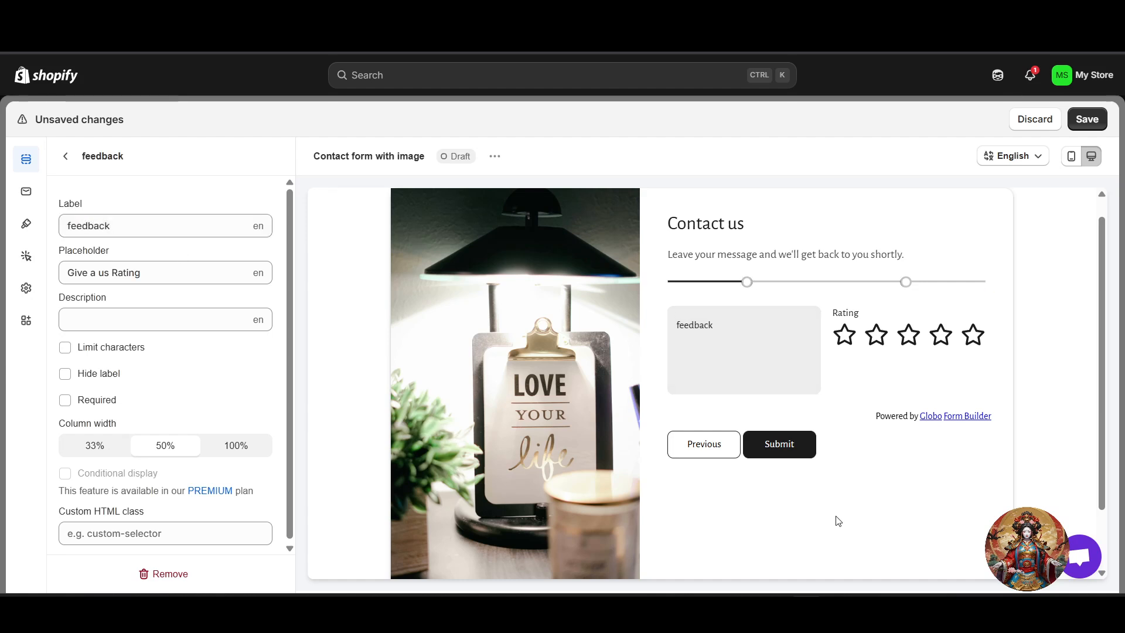
Step: Test the form preview with the feedback text "dfdfa dsfasdfasfsf" and a four-star rating, submit it and return to the element list
{"action": "left_click", "coordinate": [757, 347]}
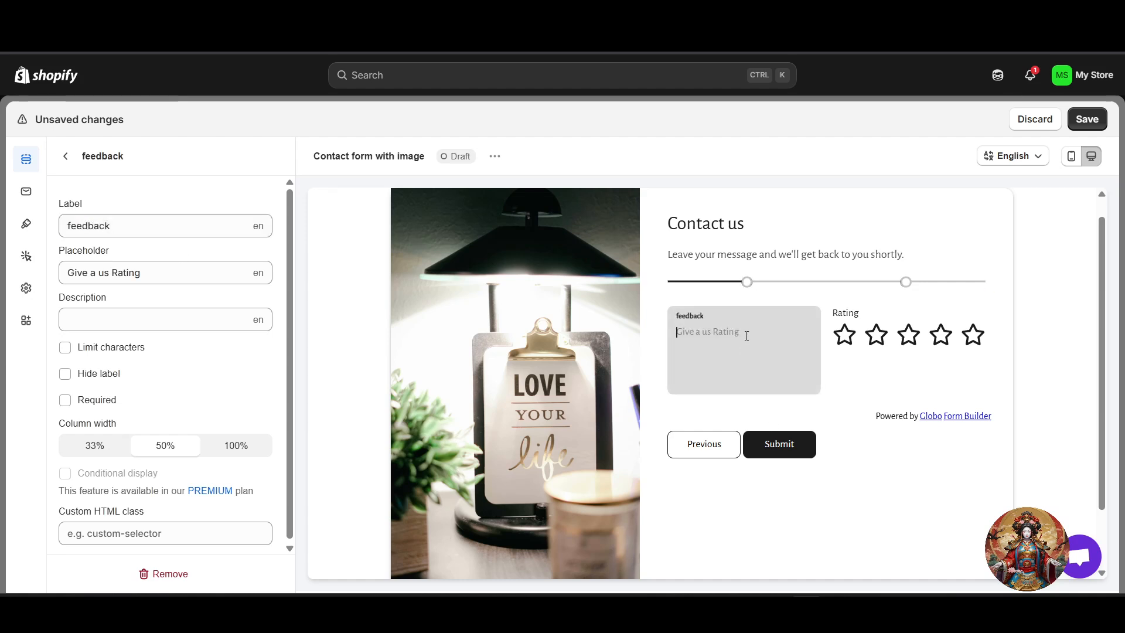
{"action": "type", "text": "dfdfa dsfasdfasfsf"}
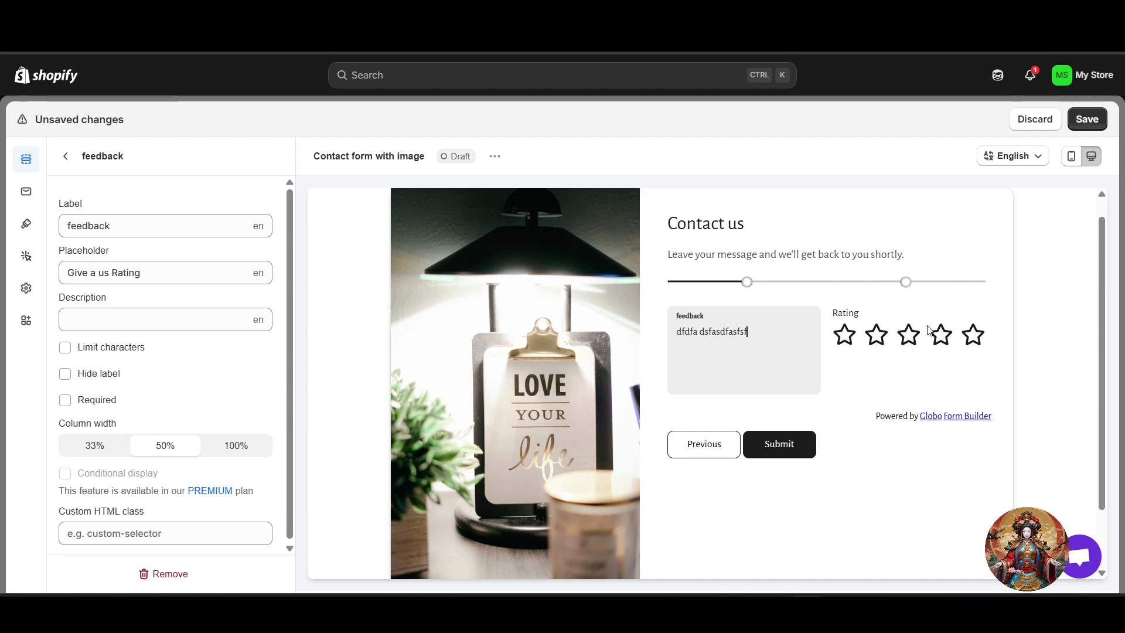
{"action": "left_click", "coordinate": [941, 335]}
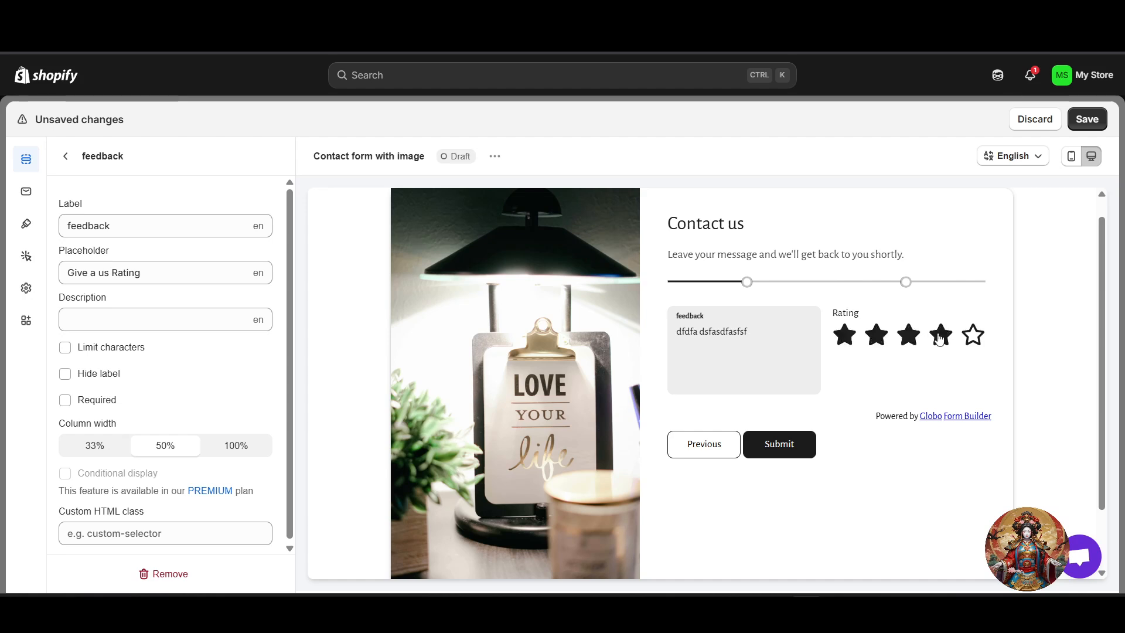
{"action": "left_click", "coordinate": [794, 448]}
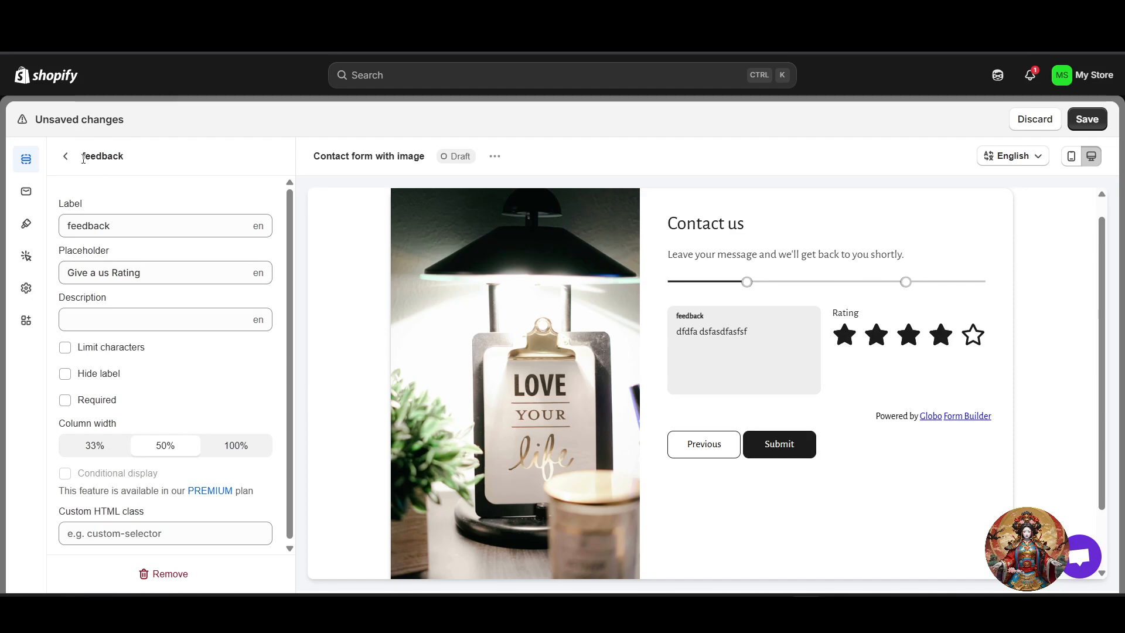
{"action": "left_click", "coordinate": [65, 156]}
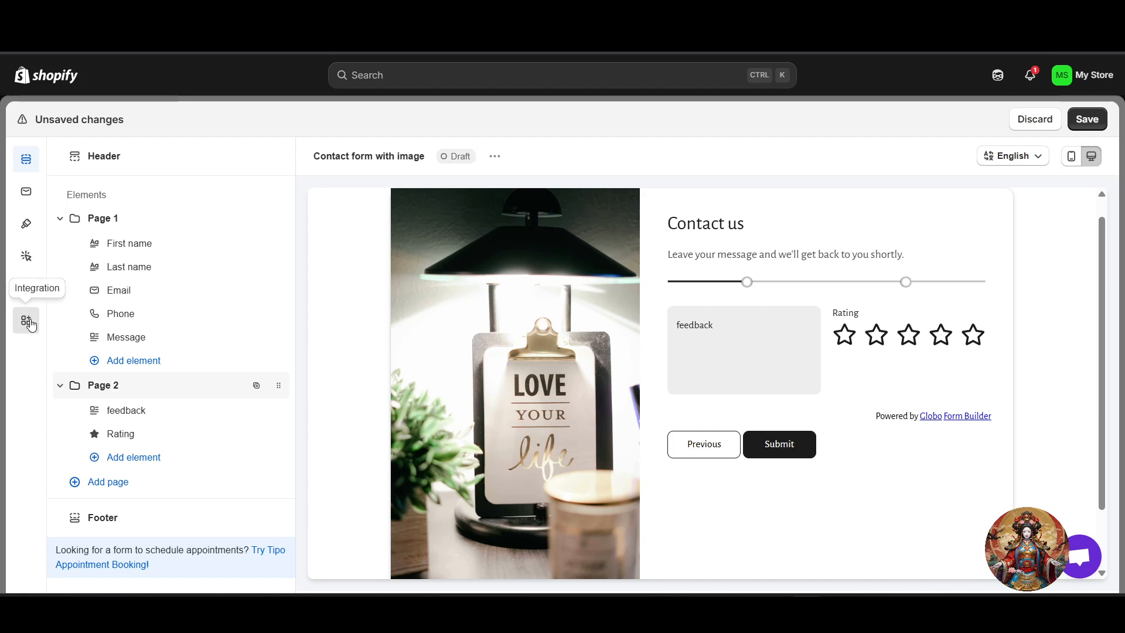
Step: Examine the form's admin mail settings, from the recipient email and subject through the variables and message content
{"action": "left_click", "coordinate": [26, 193]}
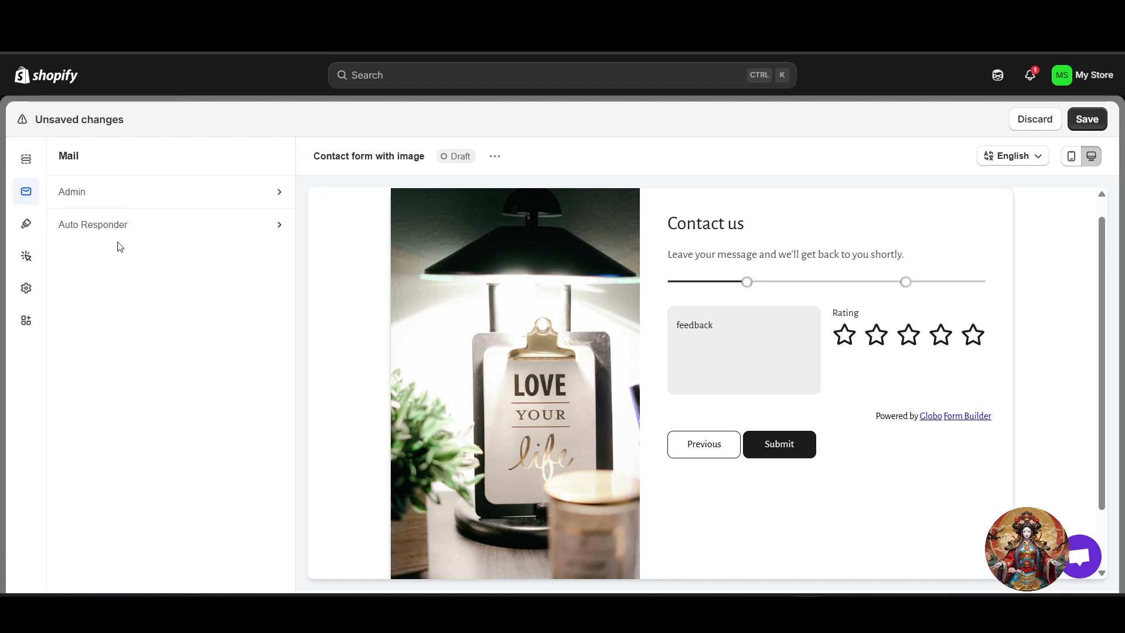
{"action": "left_click", "coordinate": [135, 200]}
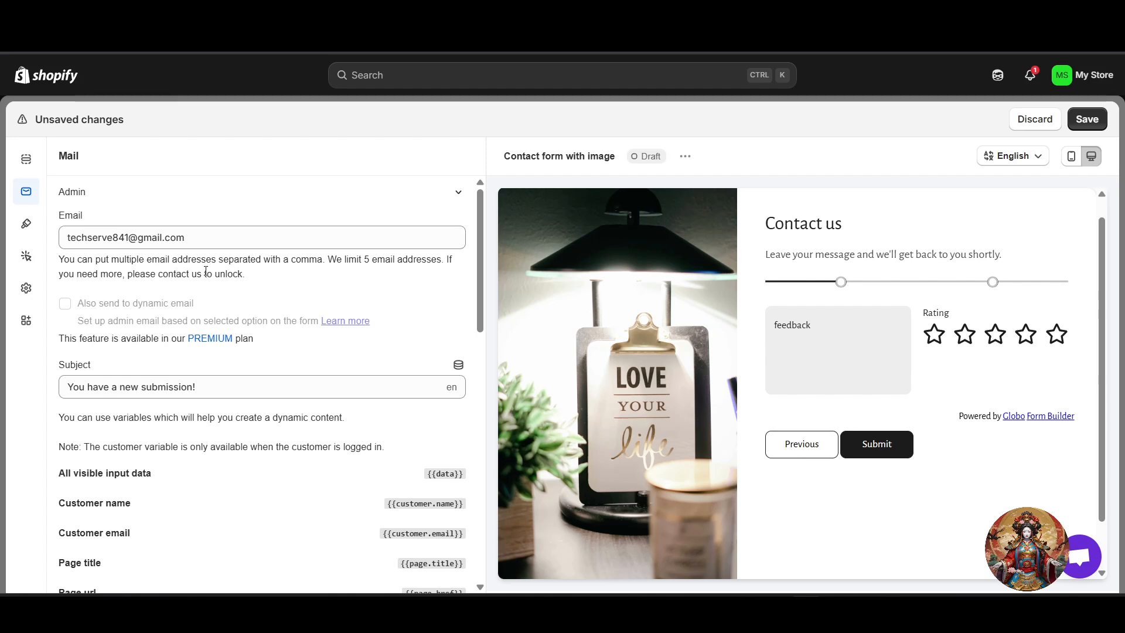
{"action": "scroll", "coordinate": [296, 431], "scroll_direction": "down", "scroll_amount": 2}
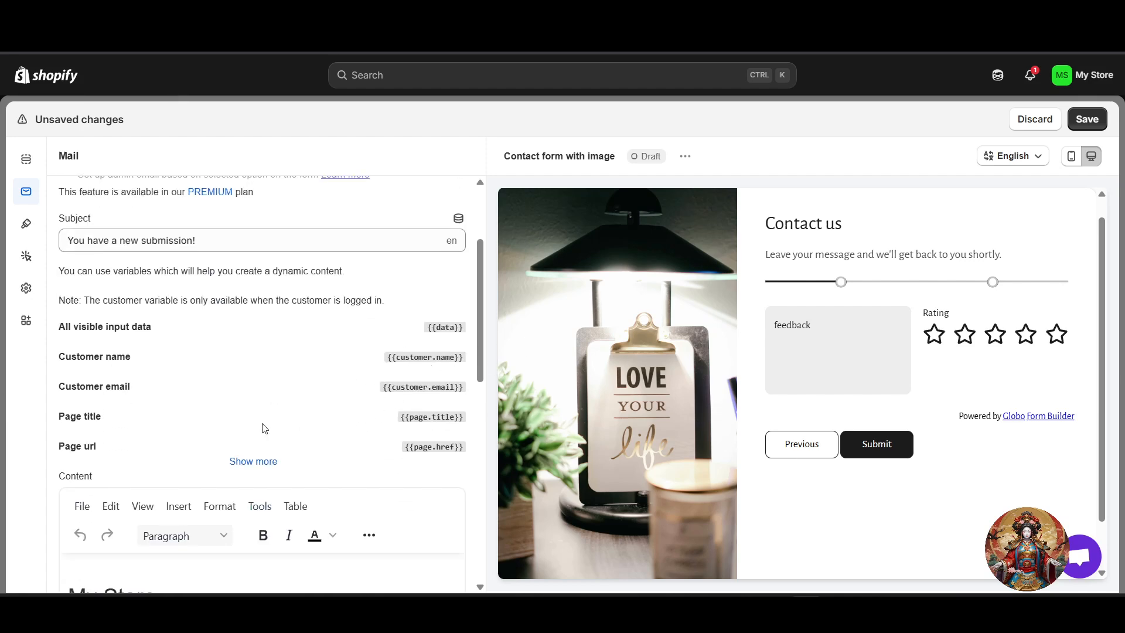
{"action": "scroll", "coordinate": [359, 417], "scroll_direction": "down", "scroll_amount": 2}
{"action": "scroll", "coordinate": [384, 363], "scroll_direction": "down", "scroll_amount": 2}
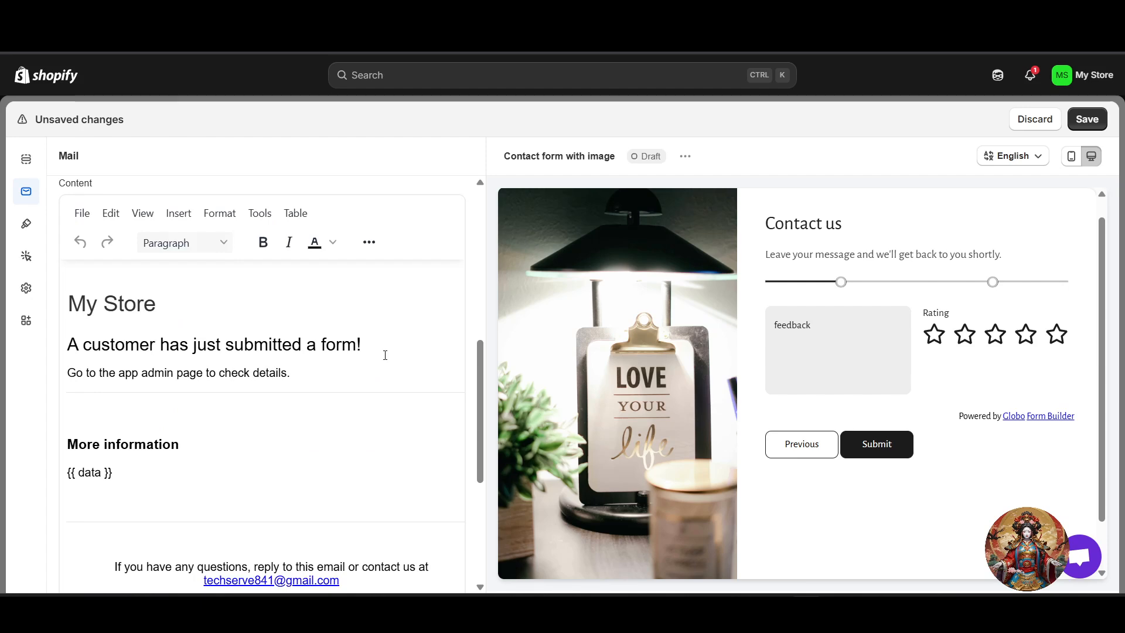
{"action": "scroll", "coordinate": [228, 435], "scroll_direction": "down", "scroll_amount": 3}
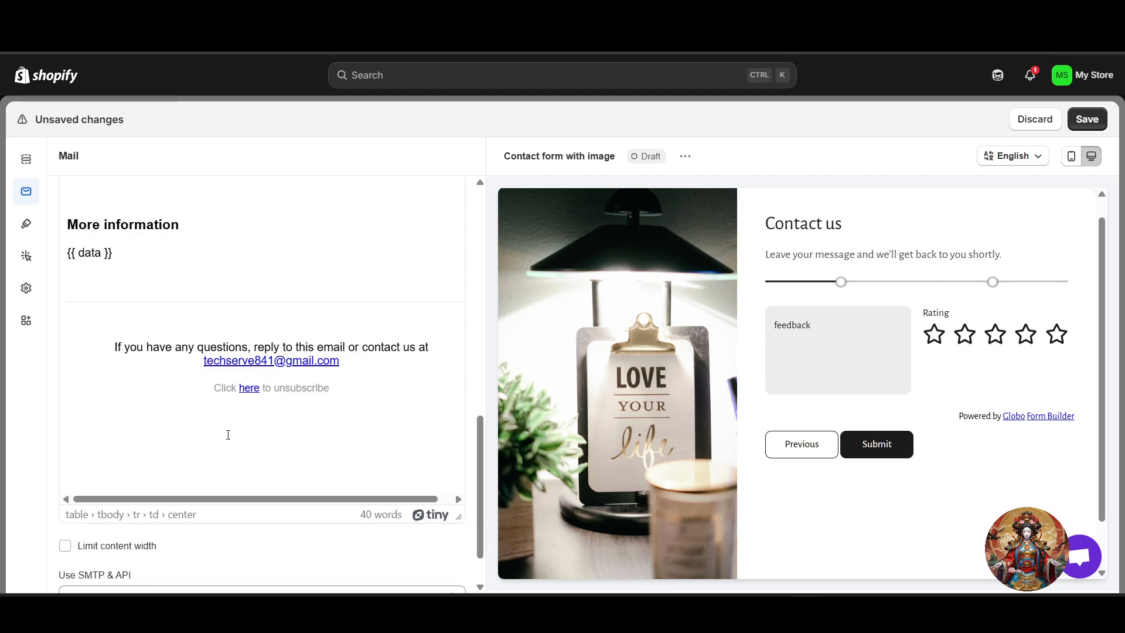
Step: Examine the Auto Responder mail settings, including the available variables and the thank-you message sent to customers
{"action": "left_click", "coordinate": [29, 198]}
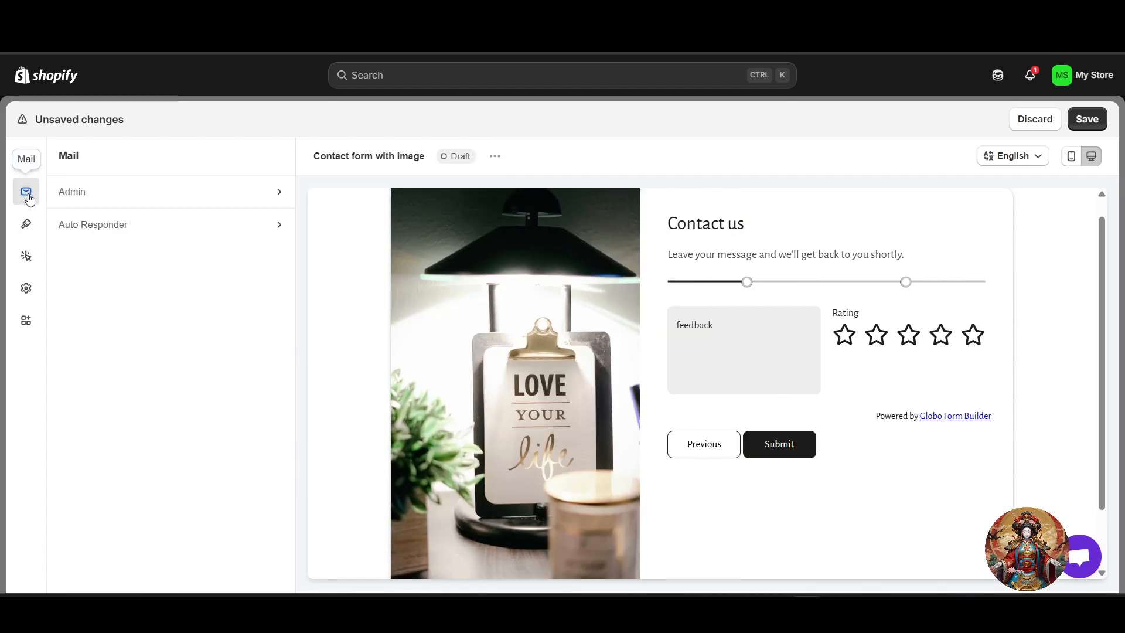
{"action": "left_click", "coordinate": [117, 226]}
{"action": "scroll", "coordinate": [176, 310], "scroll_direction": "down", "scroll_amount": 2}
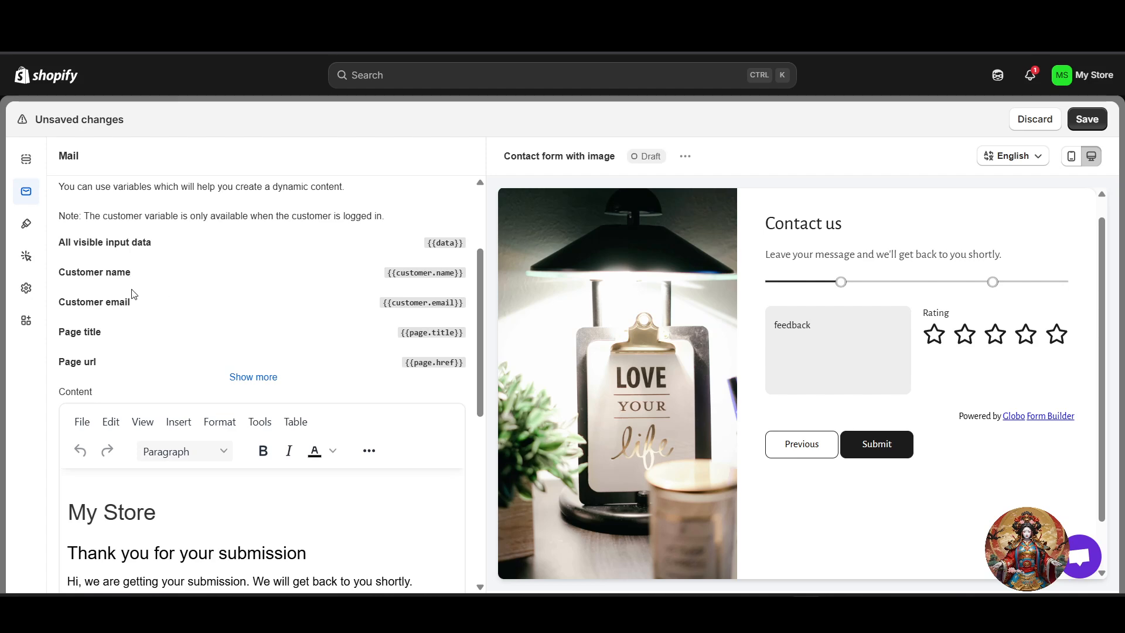
{"action": "scroll", "coordinate": [301, 455], "scroll_direction": "down", "scroll_amount": 5}
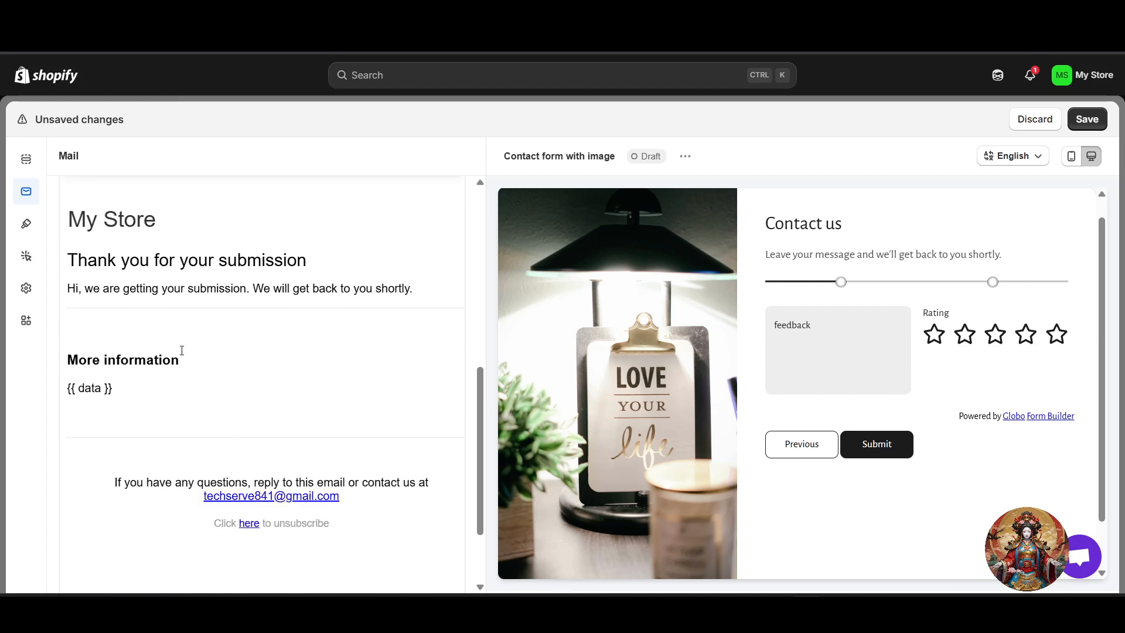
{"action": "scroll", "coordinate": [193, 352], "scroll_direction": "up", "scroll_amount": 4}
{"action": "scroll", "coordinate": [252, 361], "scroll_direction": "down", "scroll_amount": 3}
{"action": "scroll", "coordinate": [220, 340], "scroll_direction": "up", "scroll_amount": 2}
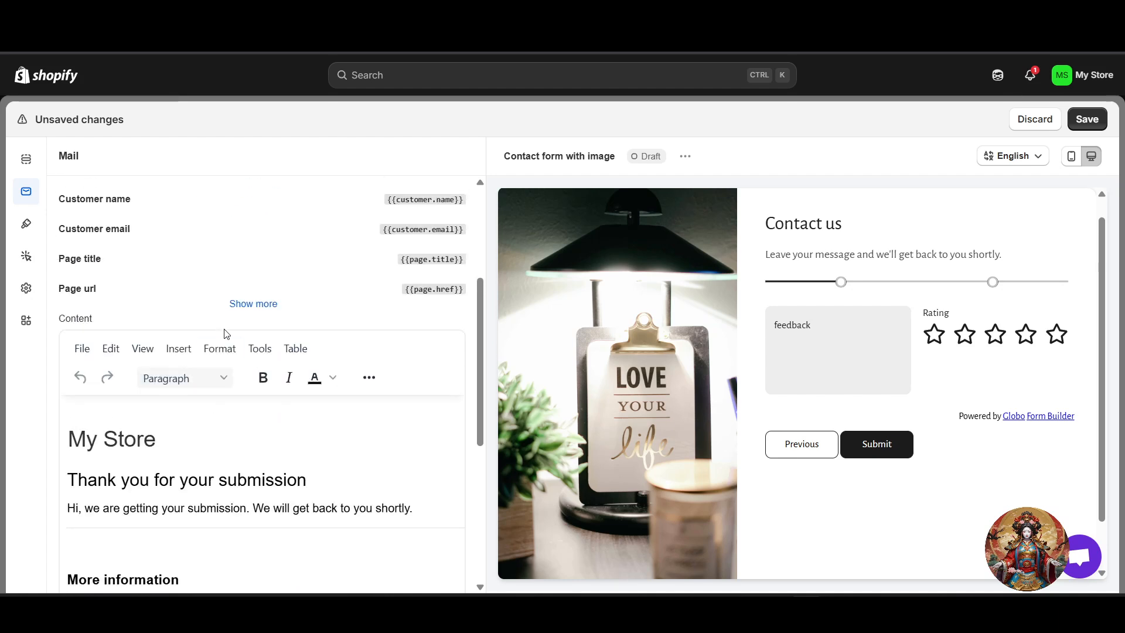
{"action": "scroll", "coordinate": [240, 329], "scroll_direction": "down", "scroll_amount": 2}
{"action": "scroll", "coordinate": [254, 360], "scroll_direction": "up", "scroll_amount": 2}
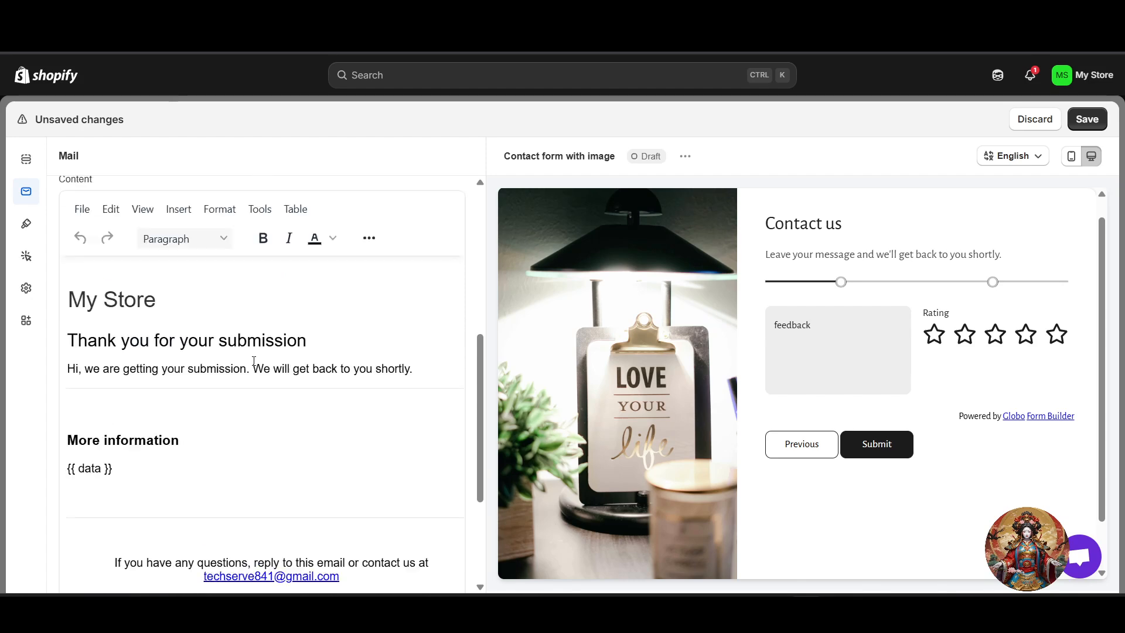
{"action": "scroll", "coordinate": [236, 304], "scroll_direction": "up", "scroll_amount": 1}
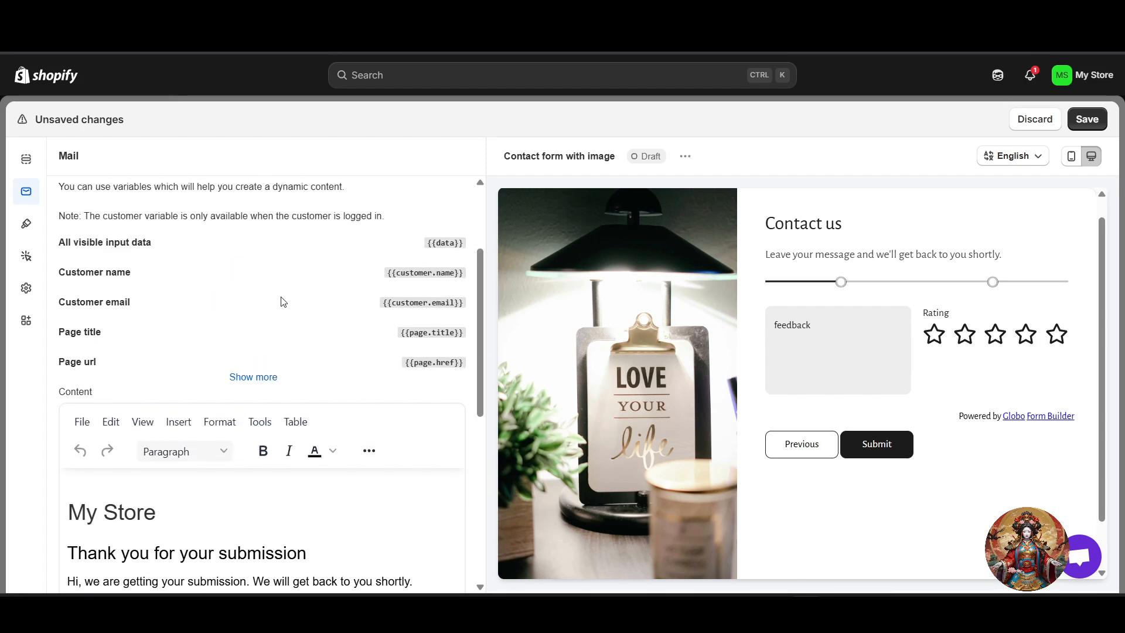
{"action": "scroll", "coordinate": [180, 328], "scroll_direction": "down", "scroll_amount": 5}
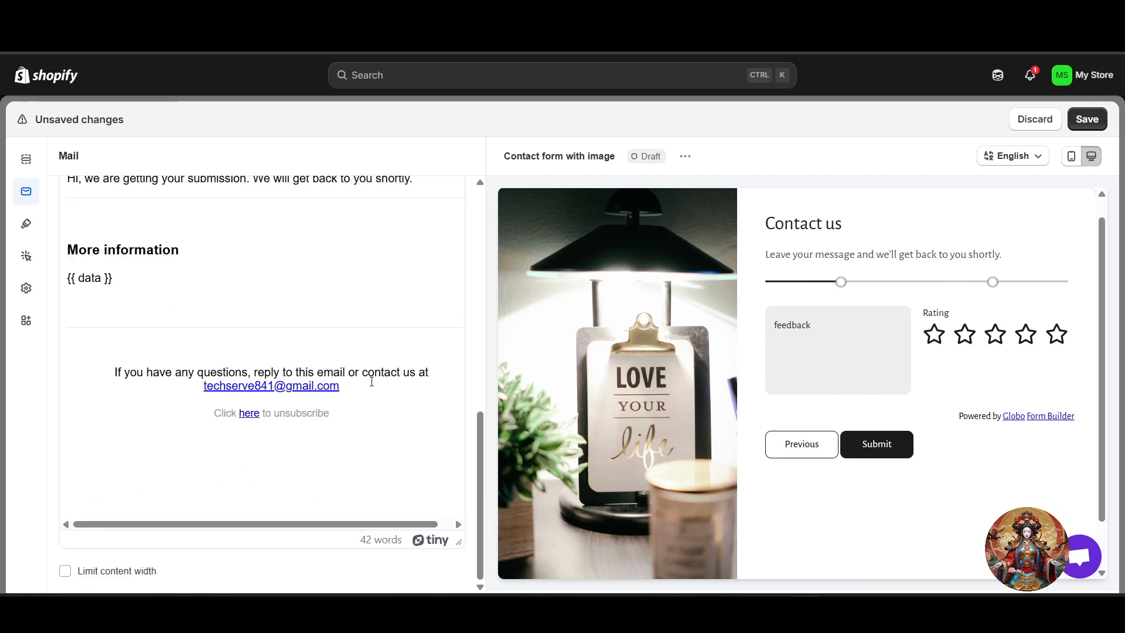
{"action": "scroll", "coordinate": [371, 381], "scroll_direction": "up", "scroll_amount": 4}
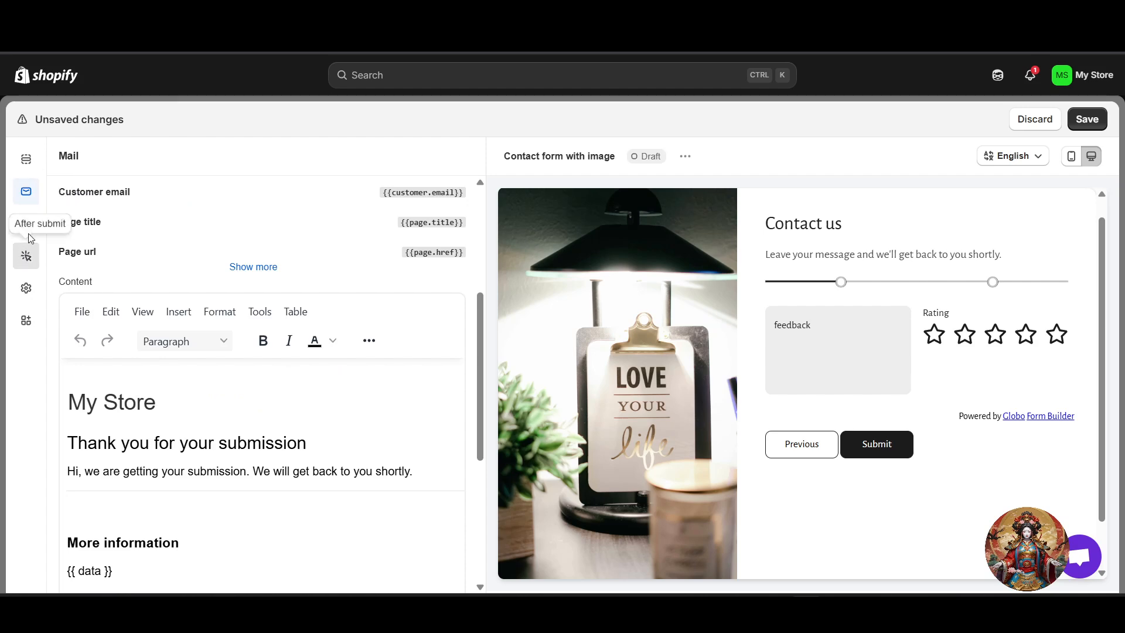
Step: Try the Material outlined and Classic round styles in the form's appearance settings and set the style to Flat
{"action": "left_click", "coordinate": [23, 230]}
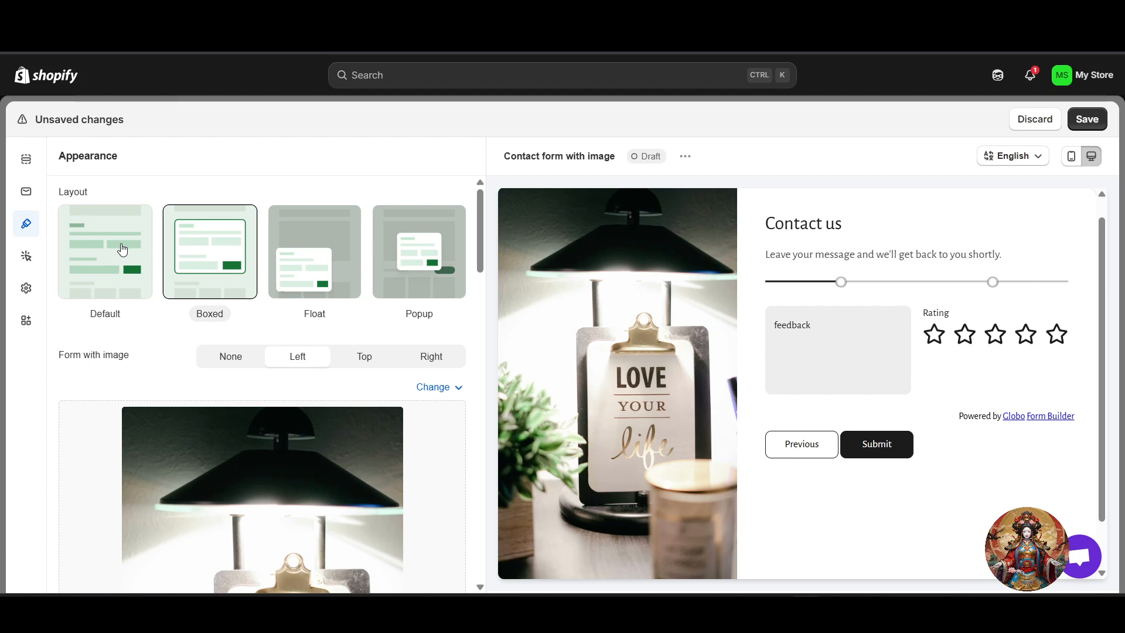
{"action": "scroll", "coordinate": [253, 328], "scroll_direction": "down", "scroll_amount": 8}
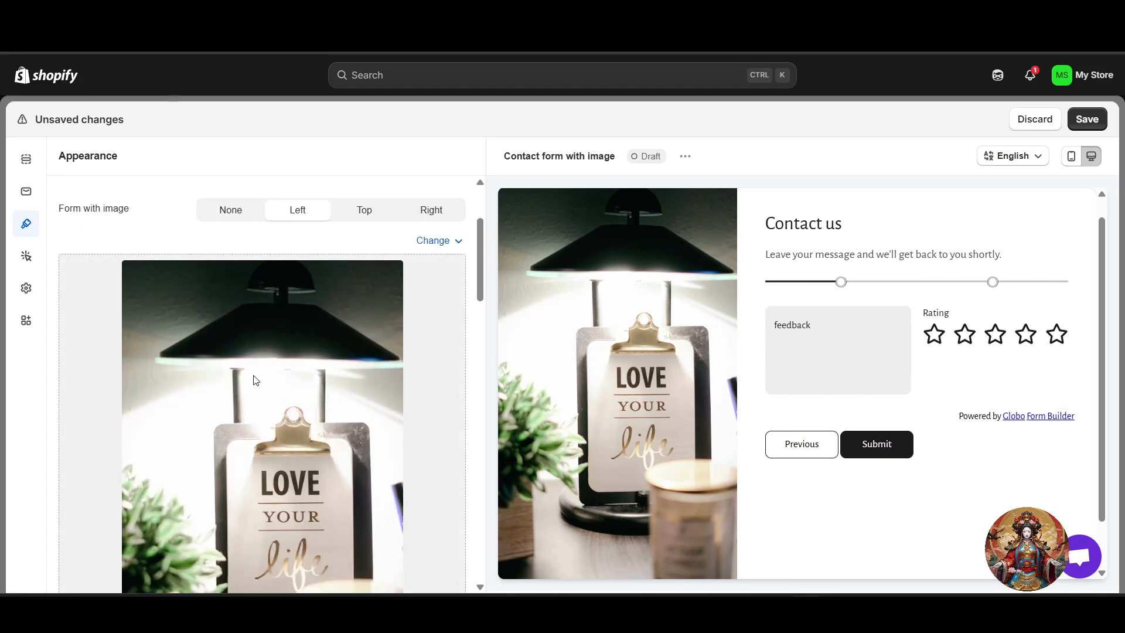
{"action": "scroll", "coordinate": [249, 373], "scroll_direction": "down", "scroll_amount": 5}
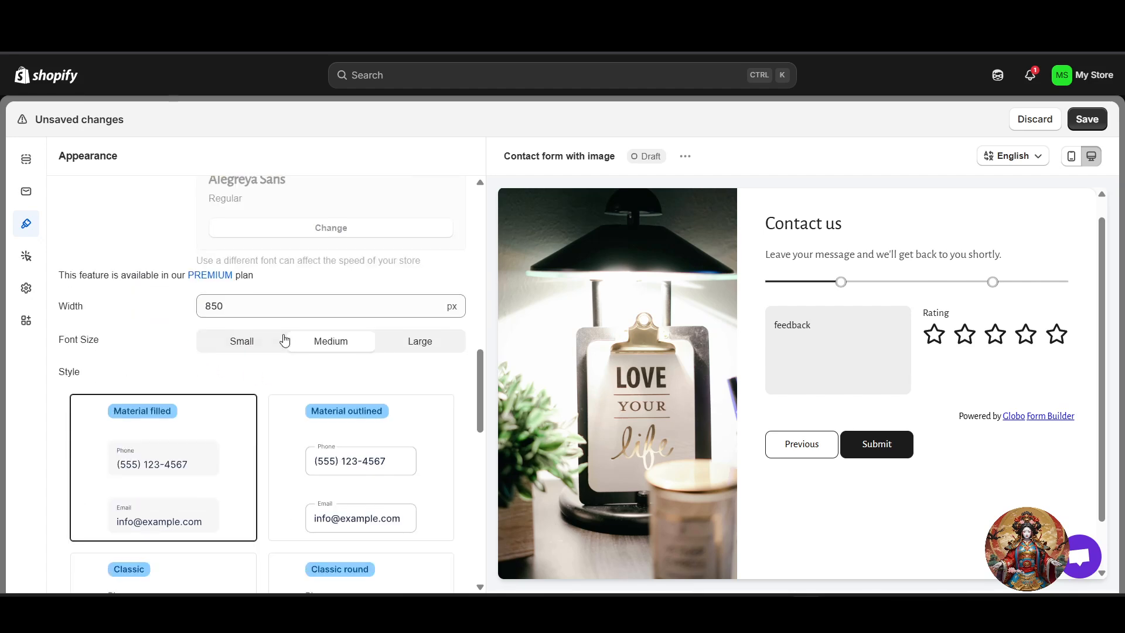
{"action": "scroll", "coordinate": [226, 355], "scroll_direction": "down", "scroll_amount": 3}
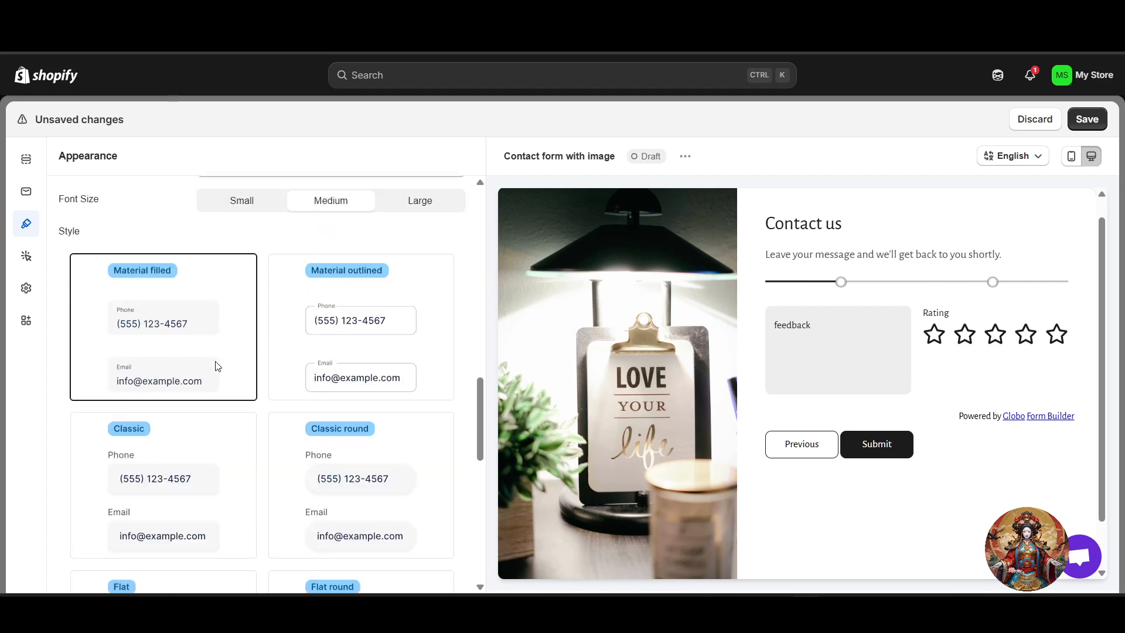
{"action": "left_click", "coordinate": [372, 348]}
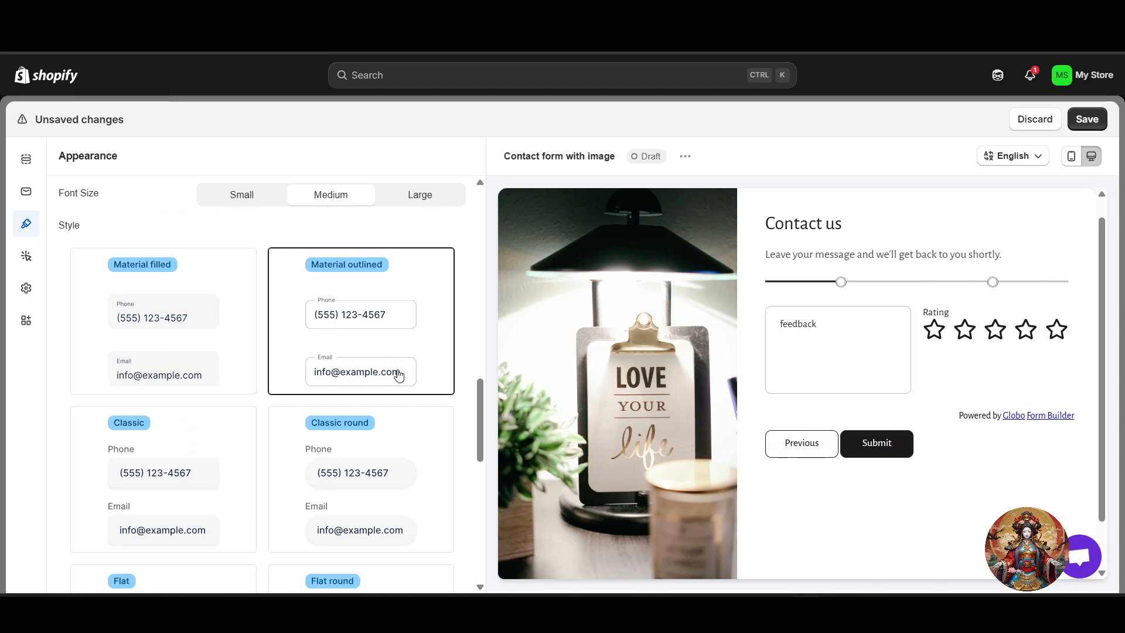
{"action": "left_click", "coordinate": [384, 460]}
{"action": "scroll", "coordinate": [389, 464], "scroll_direction": "down", "scroll_amount": 3}
{"action": "left_click", "coordinate": [196, 465]}
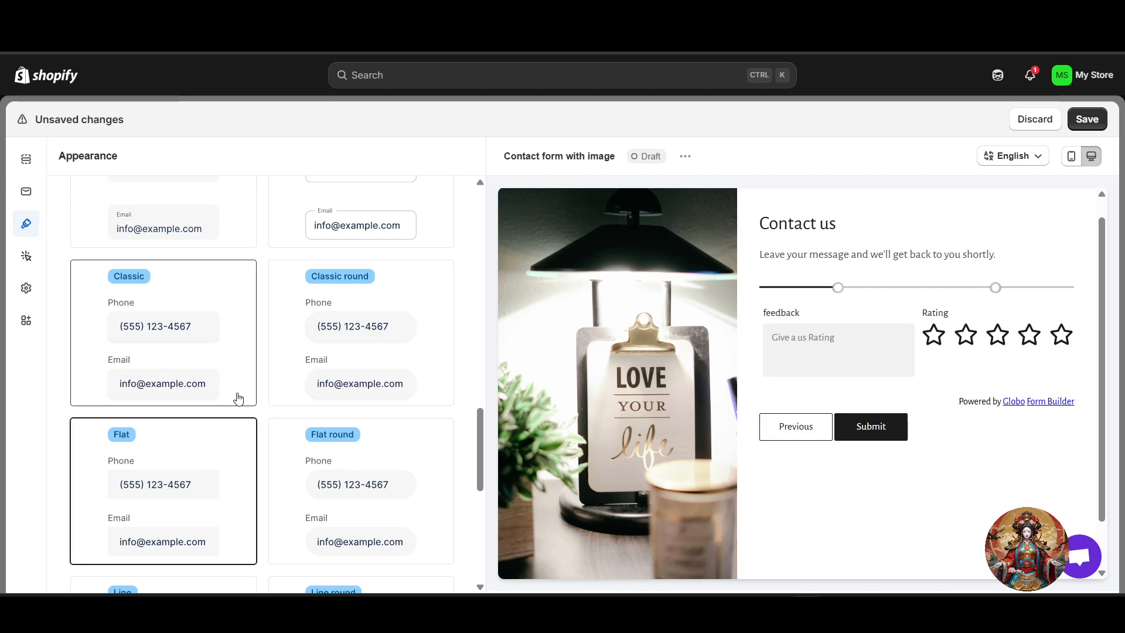
Step: Review the remaining style and color options, and change the form's layout to one that opens as an overlay
{"action": "scroll", "coordinate": [258, 387], "scroll_direction": "down", "scroll_amount": 3}
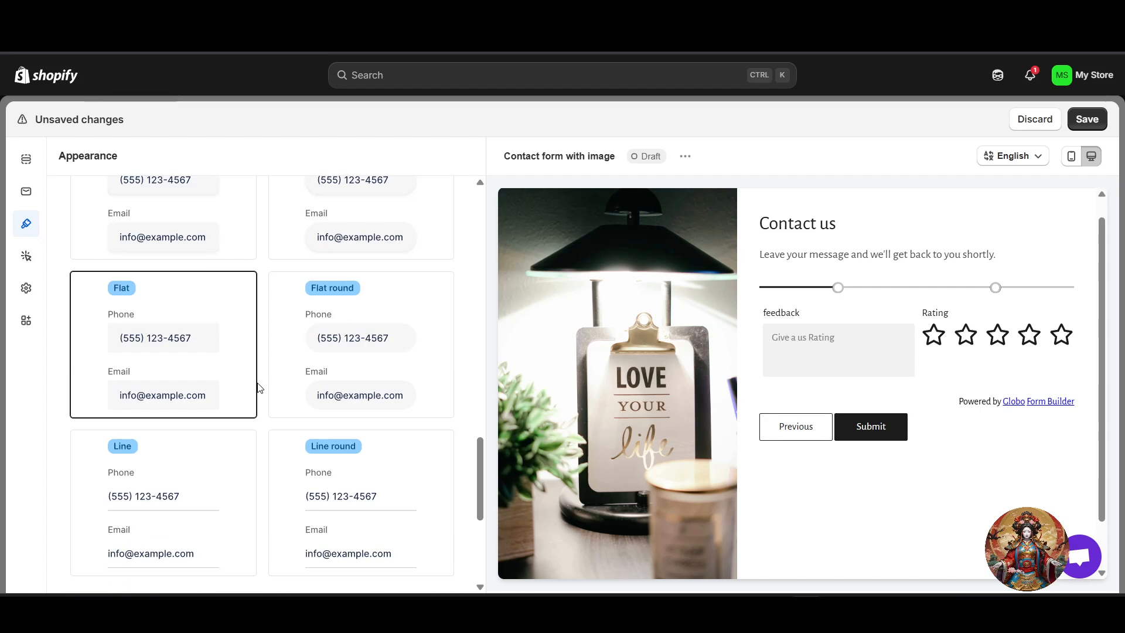
{"action": "scroll", "coordinate": [259, 387], "scroll_direction": "down", "scroll_amount": 3}
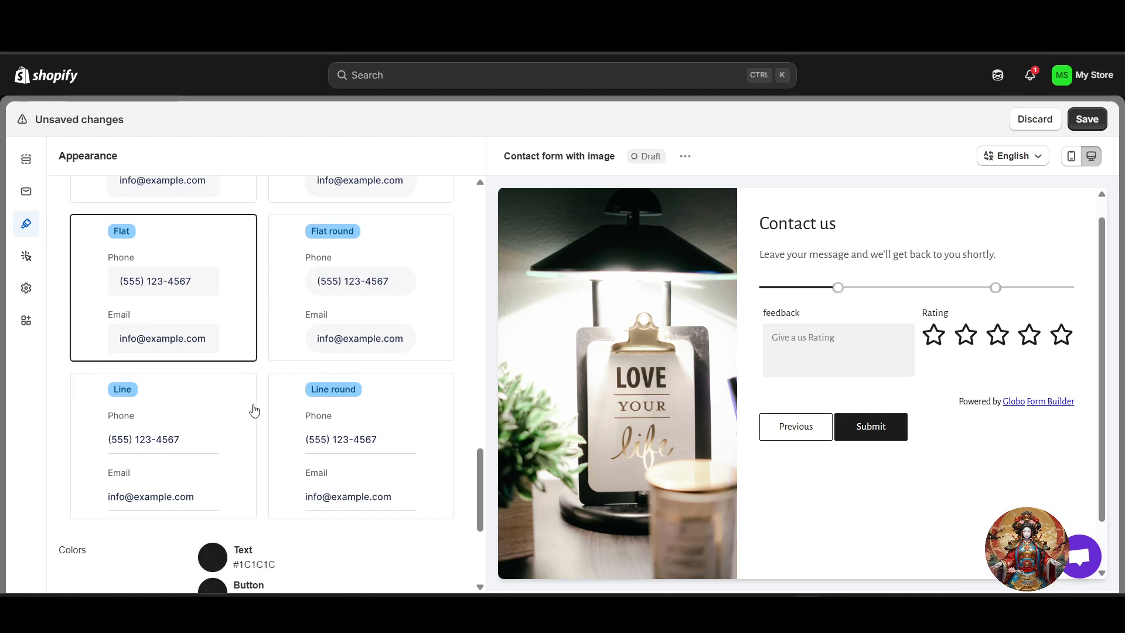
{"action": "scroll", "coordinate": [254, 410], "scroll_direction": "down", "scroll_amount": 2}
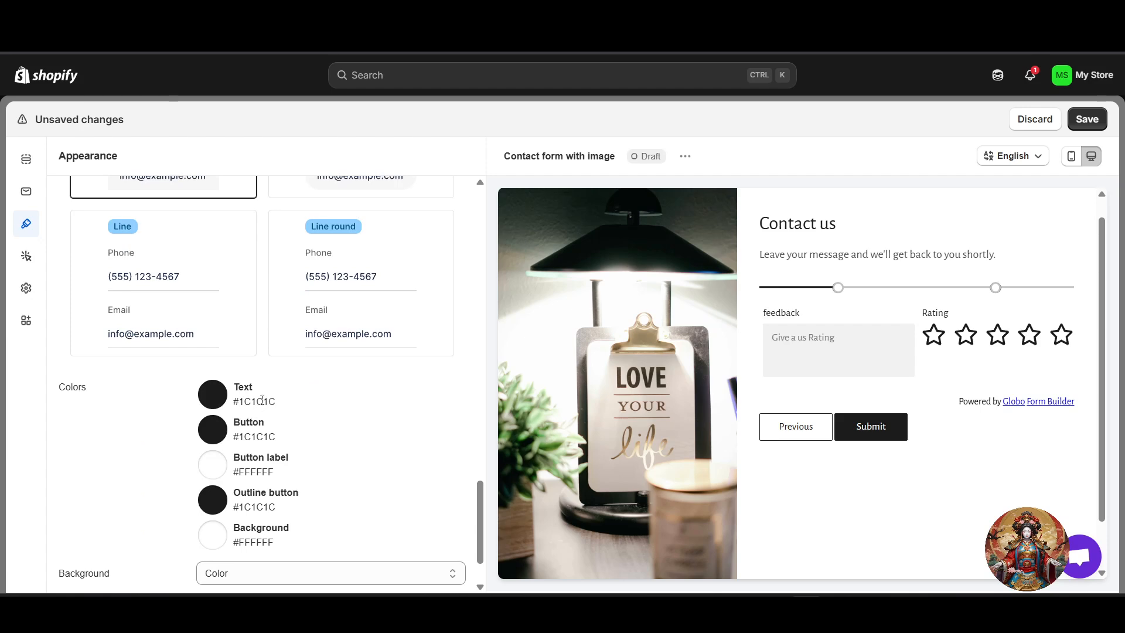
{"action": "scroll", "coordinate": [205, 416], "scroll_direction": "down", "scroll_amount": 2}
{"action": "scroll", "coordinate": [134, 469], "scroll_direction": "up", "scroll_amount": 10}
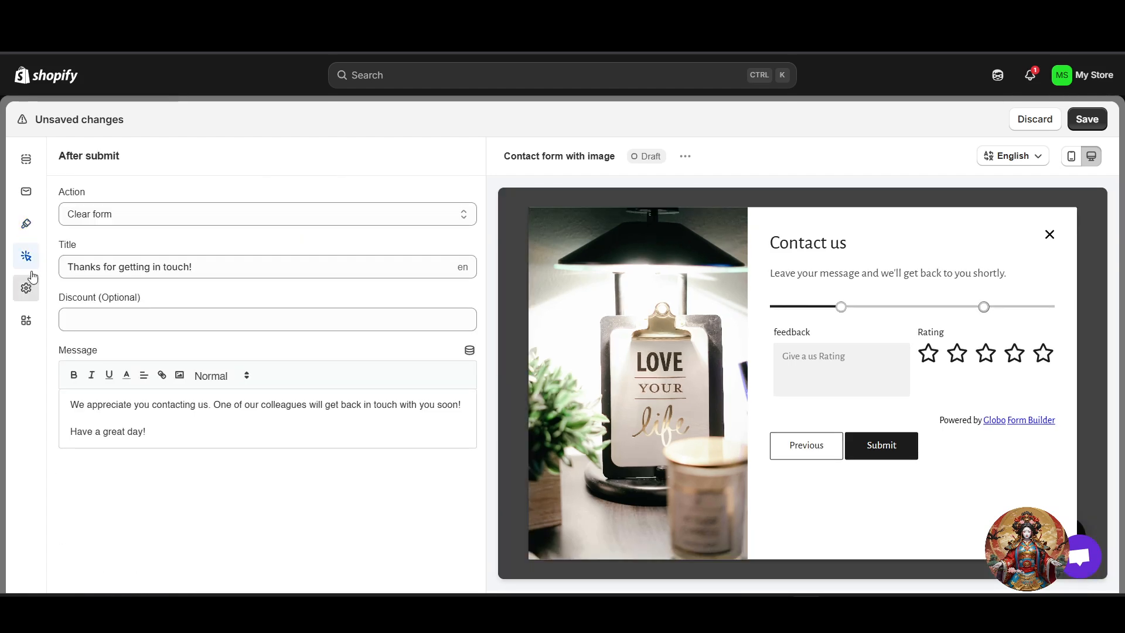
Step: Examine the after-submit settings, covering the action choices, title, optional discount and message
{"action": "left_click", "coordinate": [25, 259]}
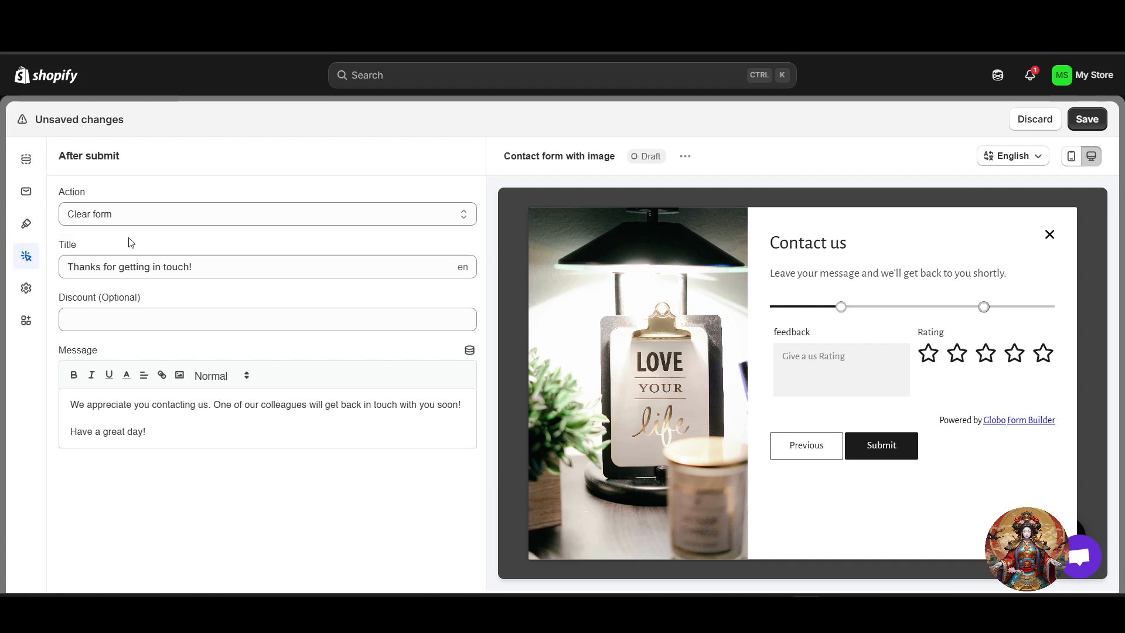
{"action": "left_click", "coordinate": [169, 218]}
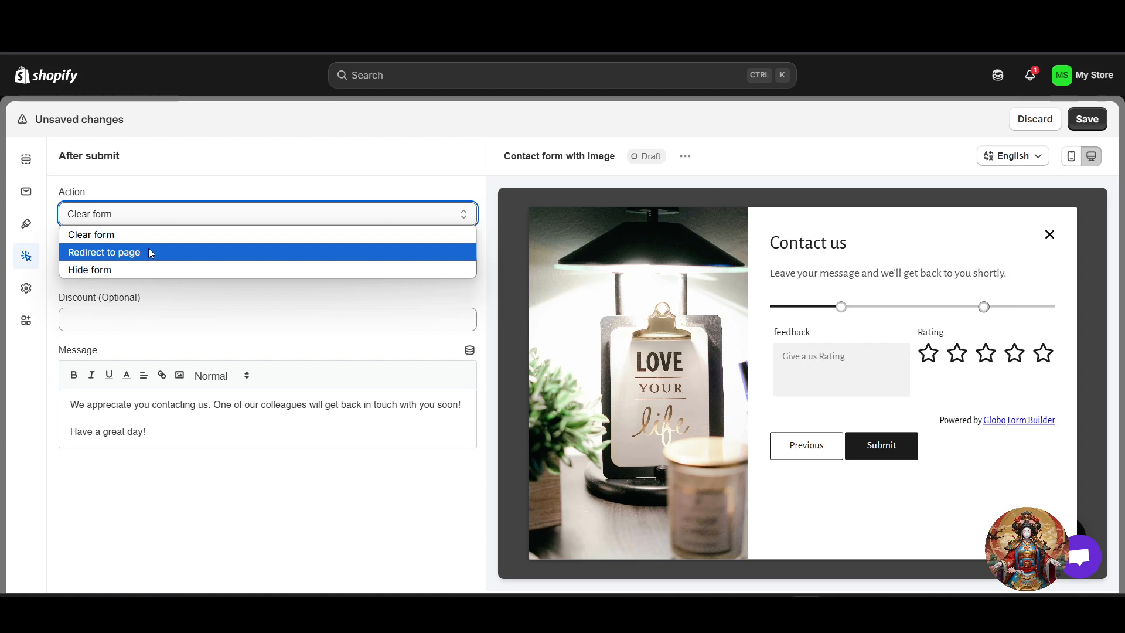
{"action": "left_click", "coordinate": [155, 482]}
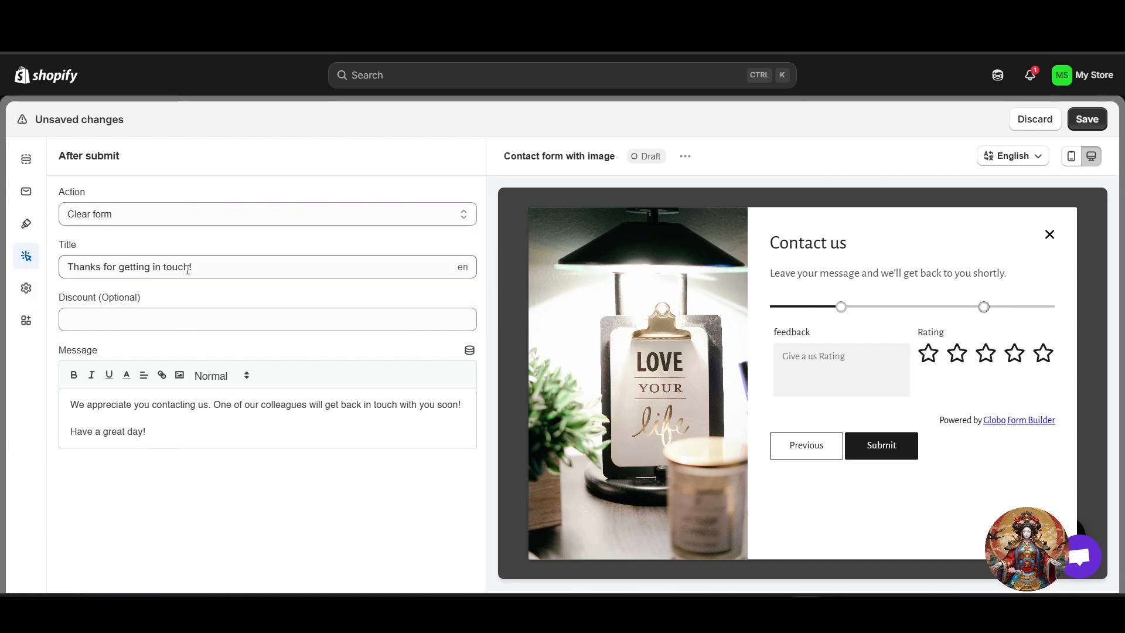
{"action": "left_click_drag", "start_coordinate": [187, 270], "coordinate": [26, 264]}
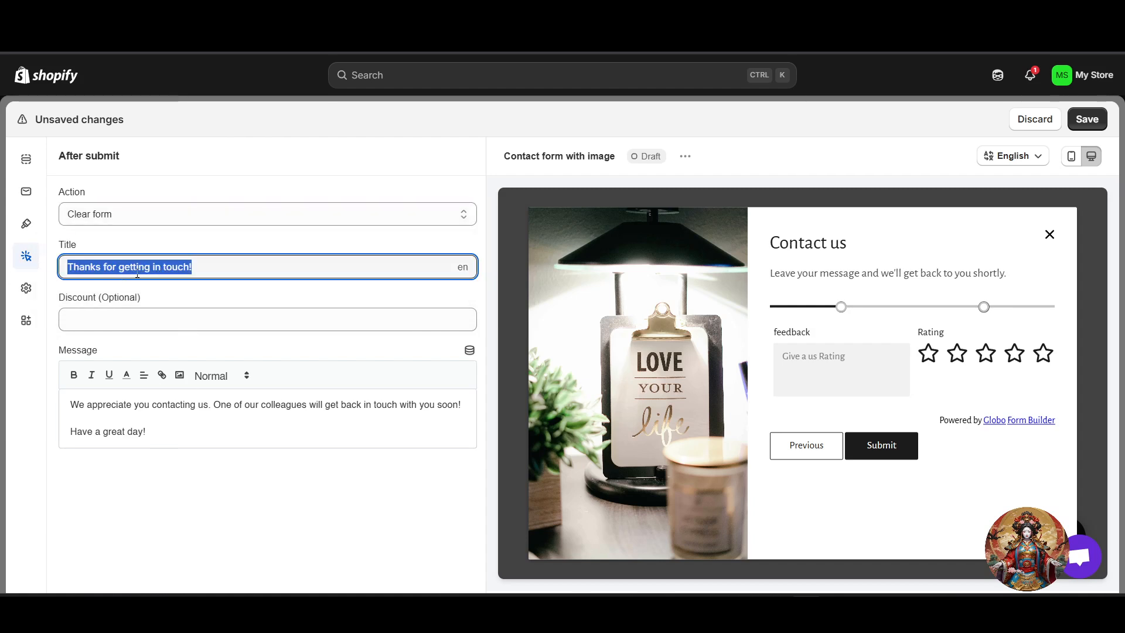
{"action": "left_click", "coordinate": [180, 321]}
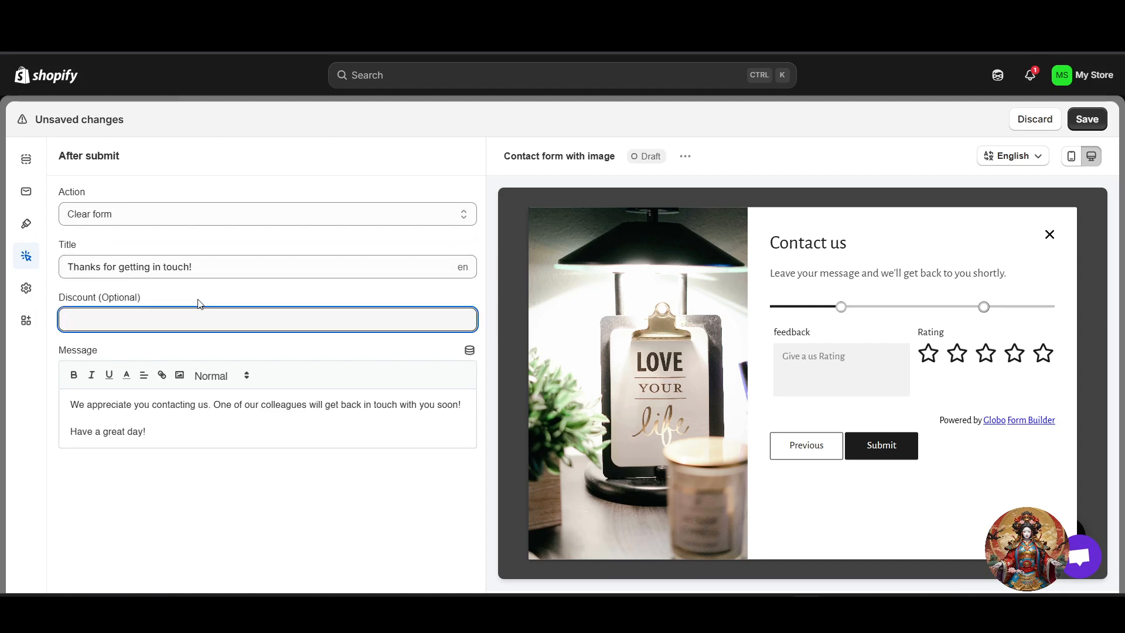
Step: Try the Required Login option in the form's general settings, check the preview and turn the option off again
{"action": "left_click", "coordinate": [29, 287]}
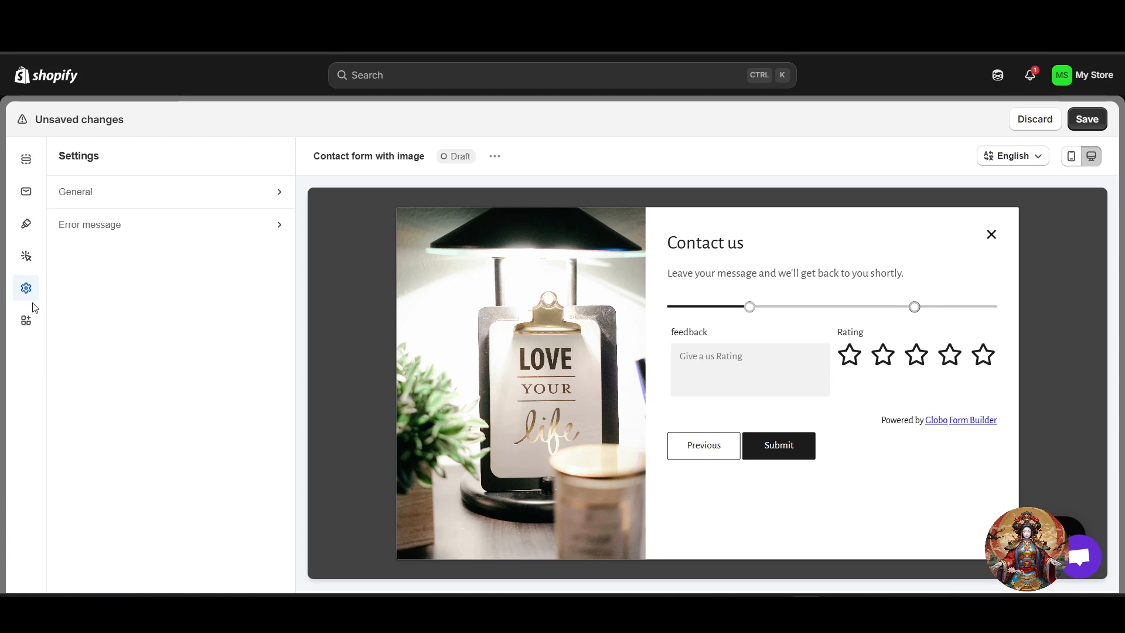
{"action": "left_click", "coordinate": [190, 199]}
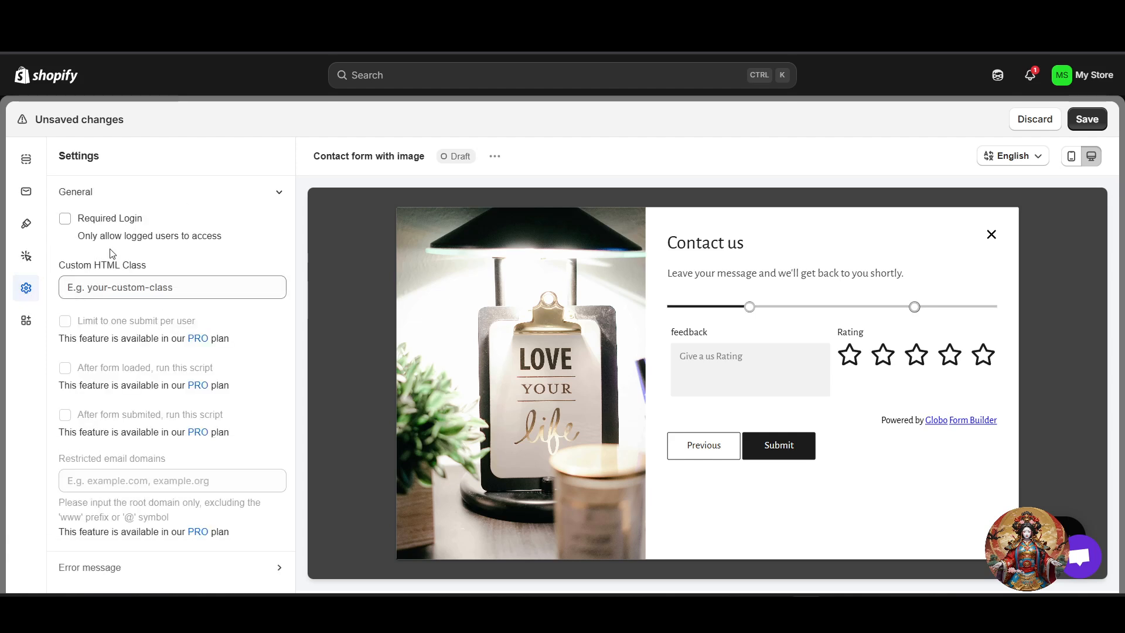
{"action": "left_click", "coordinate": [66, 219]}
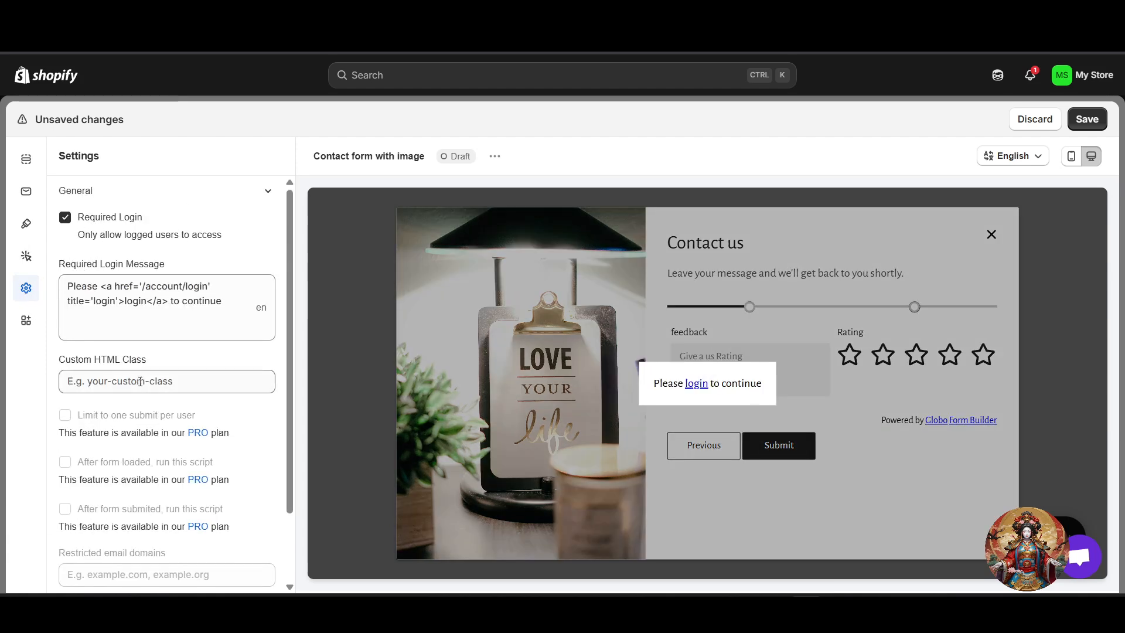
{"action": "scroll", "coordinate": [100, 355], "scroll_direction": "down", "scroll_amount": 2}
{"action": "scroll", "coordinate": [170, 328], "scroll_direction": "up", "scroll_amount": 2}
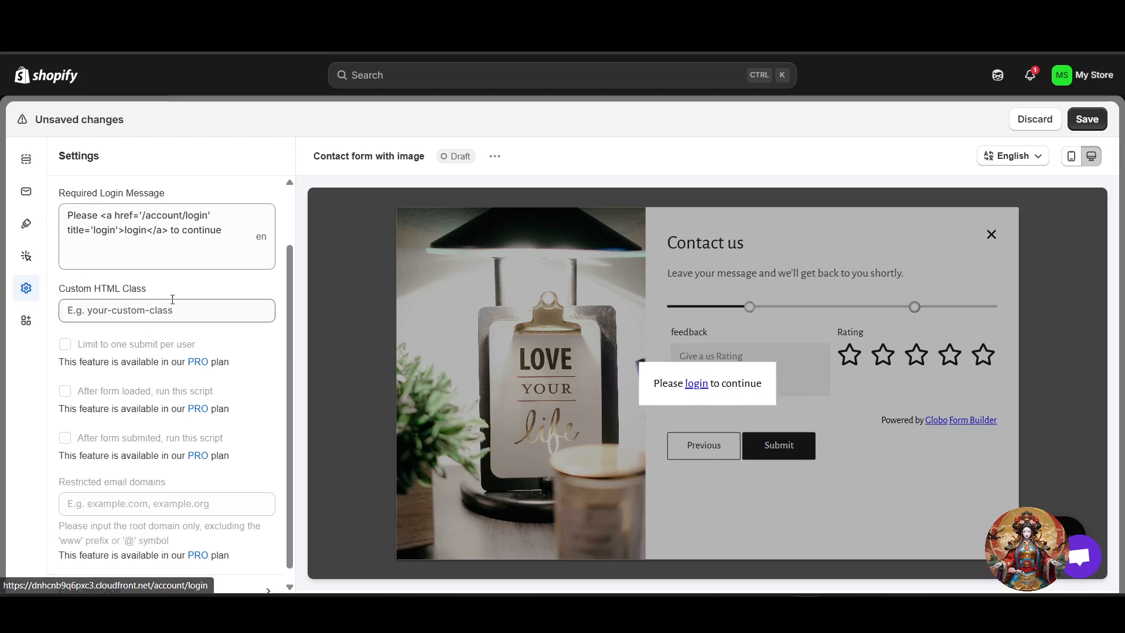
{"action": "left_click", "coordinate": [65, 218]}
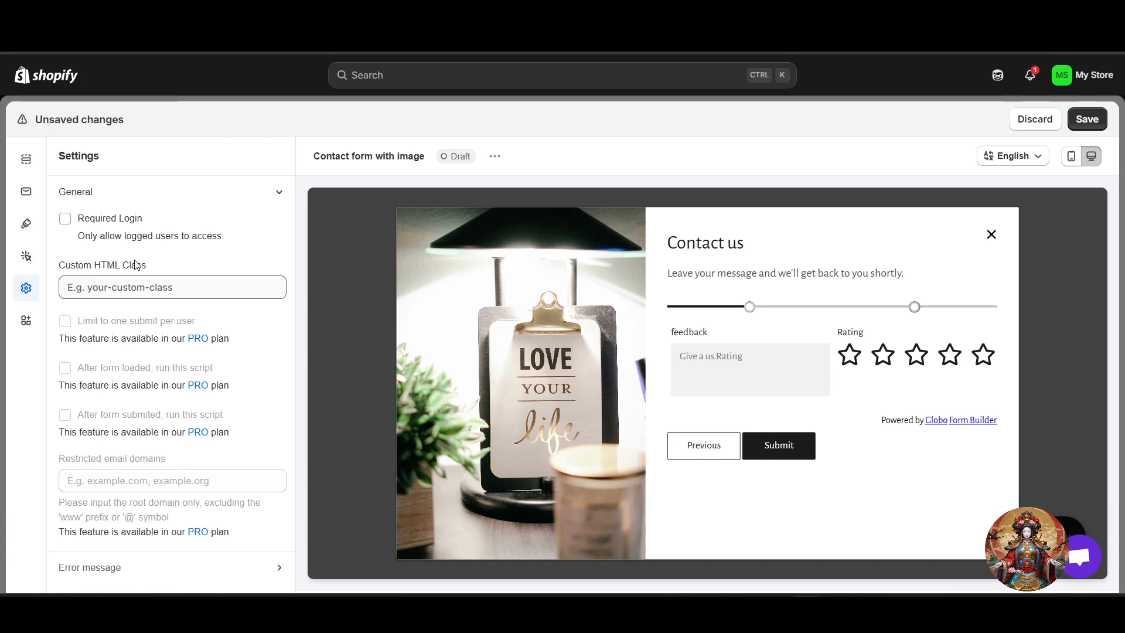
{"action": "key", "text": "Tab"}
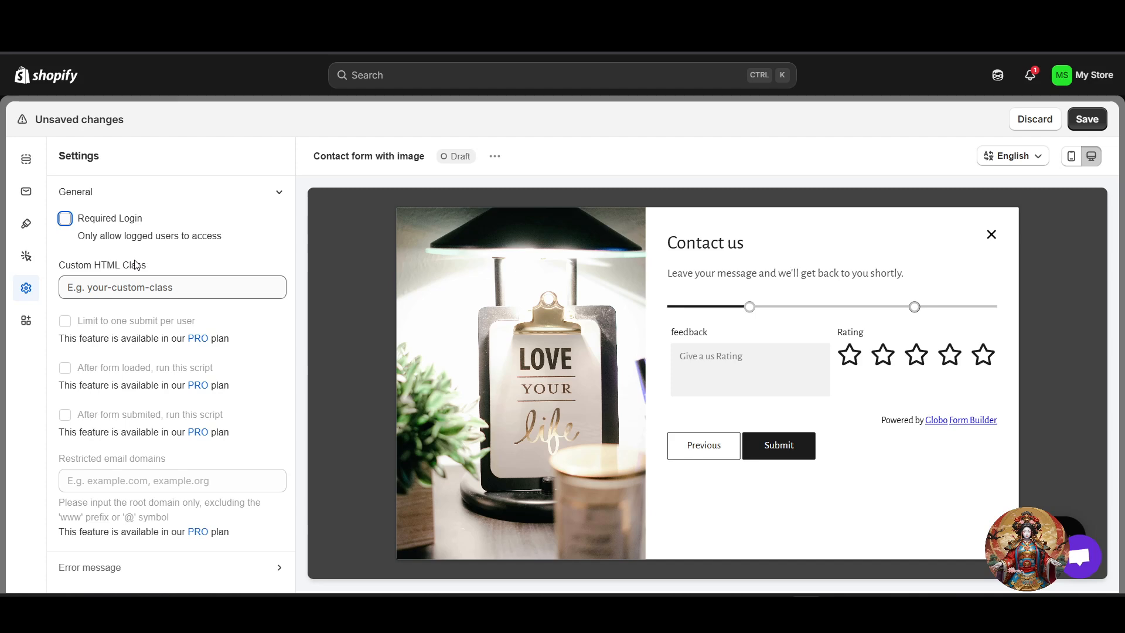
Step: Review the form's available integrations and enable Google reCaptcha
{"action": "left_click", "coordinate": [26, 322]}
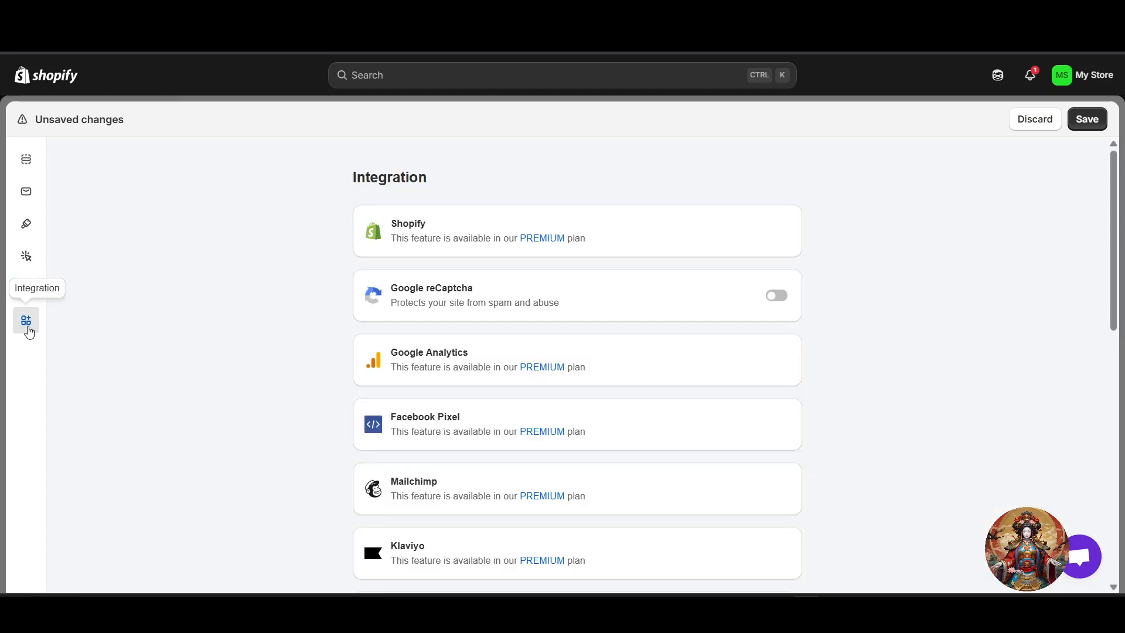
{"action": "scroll", "coordinate": [347, 311], "scroll_direction": "down", "scroll_amount": 1}
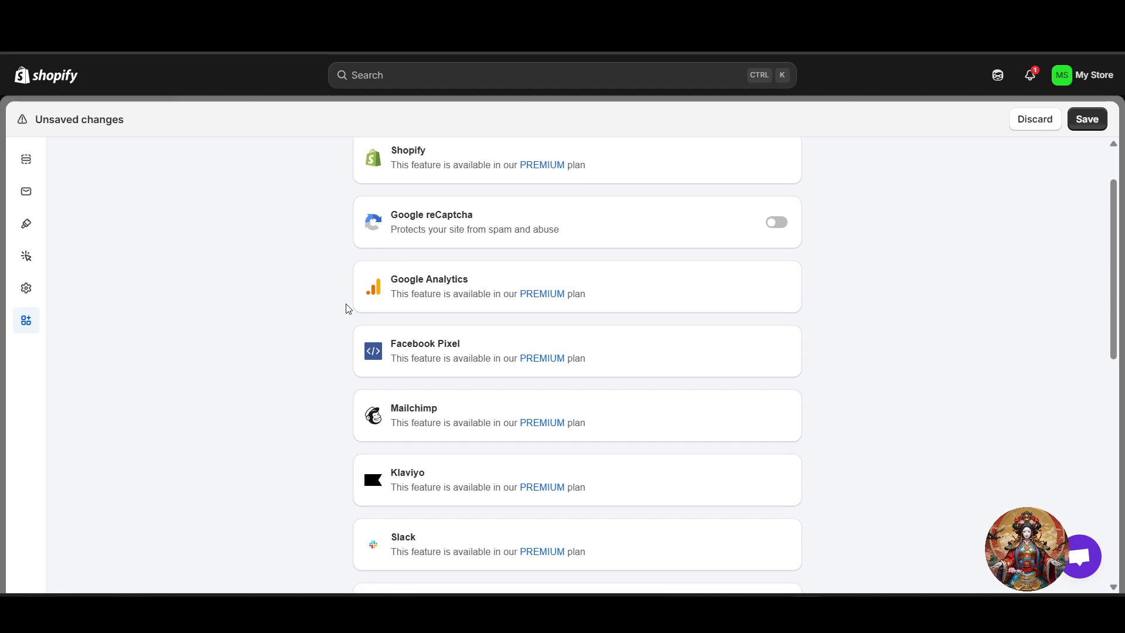
{"action": "scroll", "coordinate": [346, 310], "scroll_direction": "up", "scroll_amount": 1}
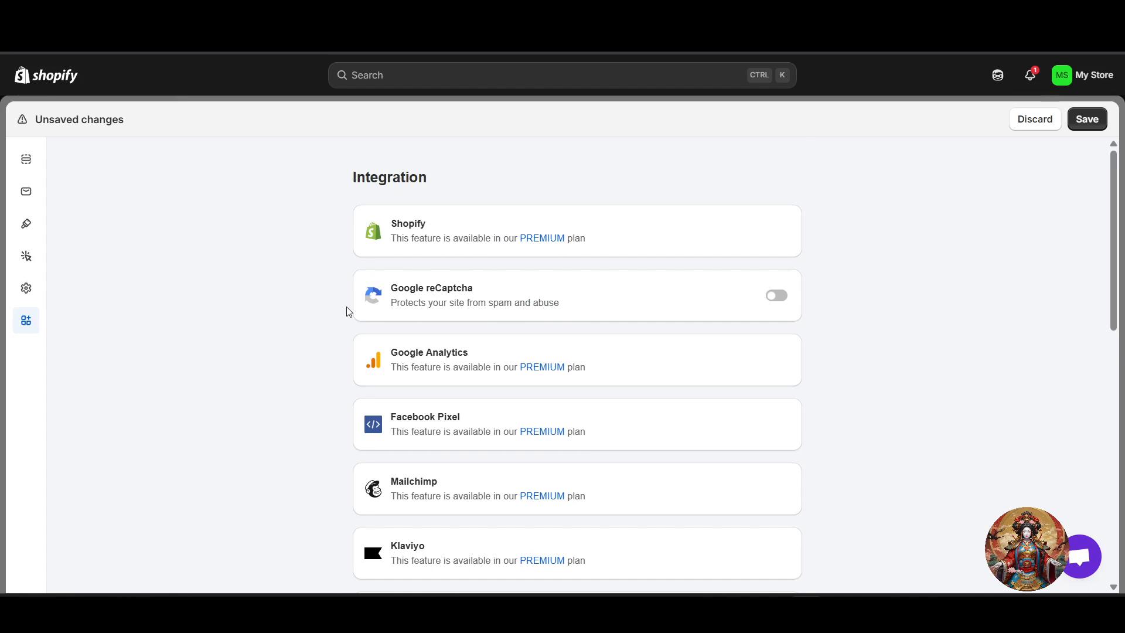
{"action": "scroll", "coordinate": [346, 311], "scroll_direction": "down", "scroll_amount": 3}
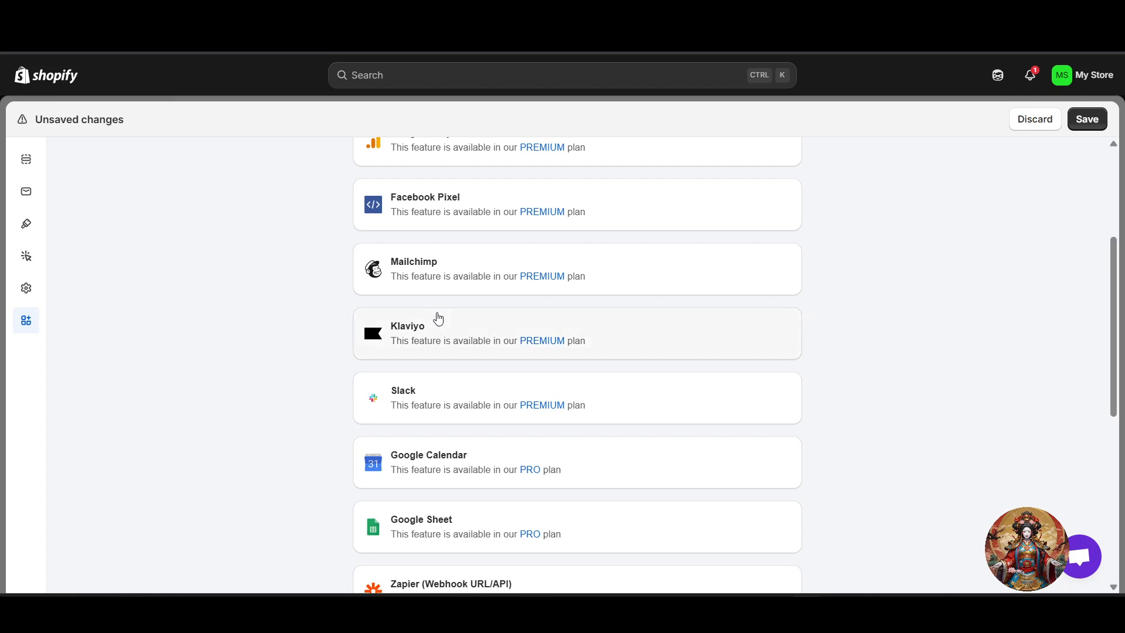
{"action": "scroll", "coordinate": [510, 427], "scroll_direction": "down", "scroll_amount": 2}
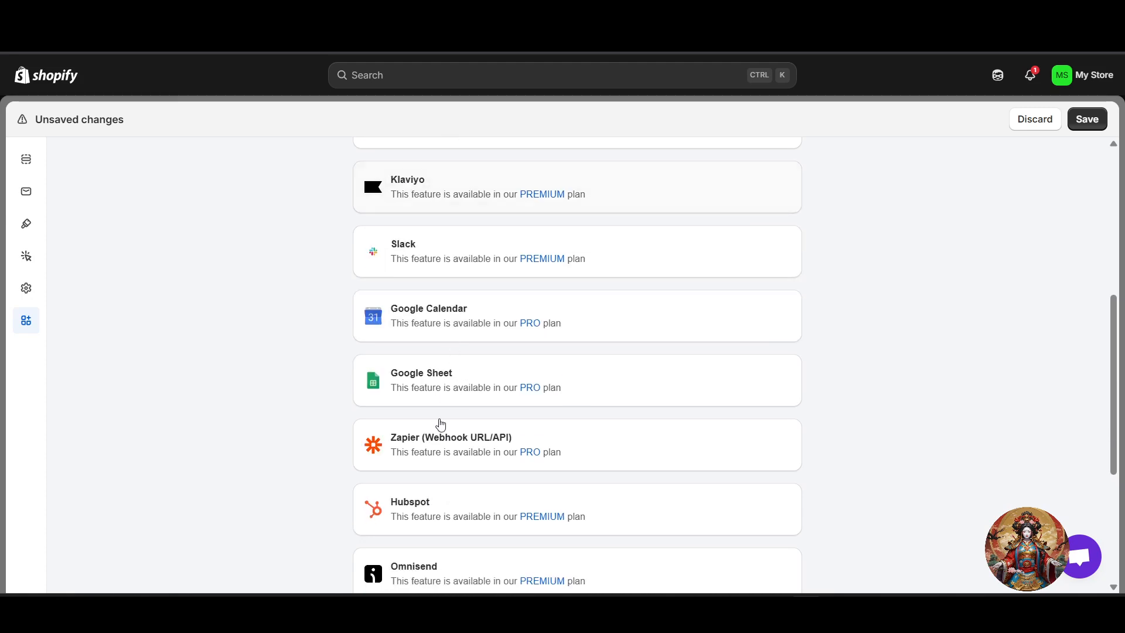
{"action": "scroll", "coordinate": [610, 457], "scroll_direction": "down", "scroll_amount": 4}
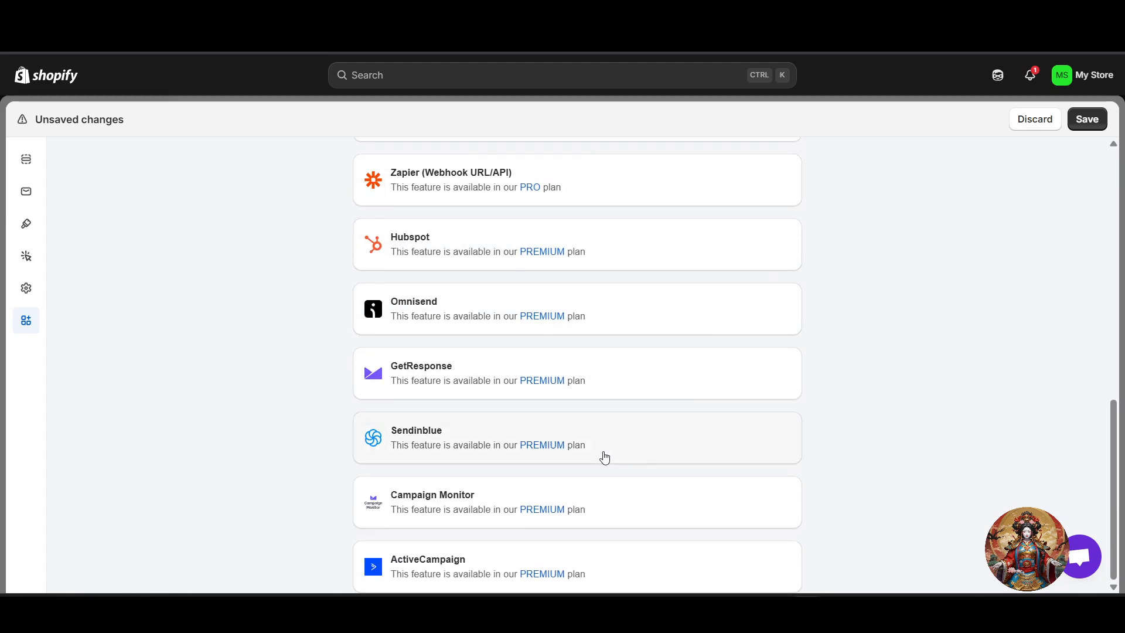
{"action": "scroll", "coordinate": [600, 461], "scroll_direction": "up", "scroll_amount": 7}
{"action": "scroll", "coordinate": [603, 455], "scroll_direction": "up", "scroll_amount": 3}
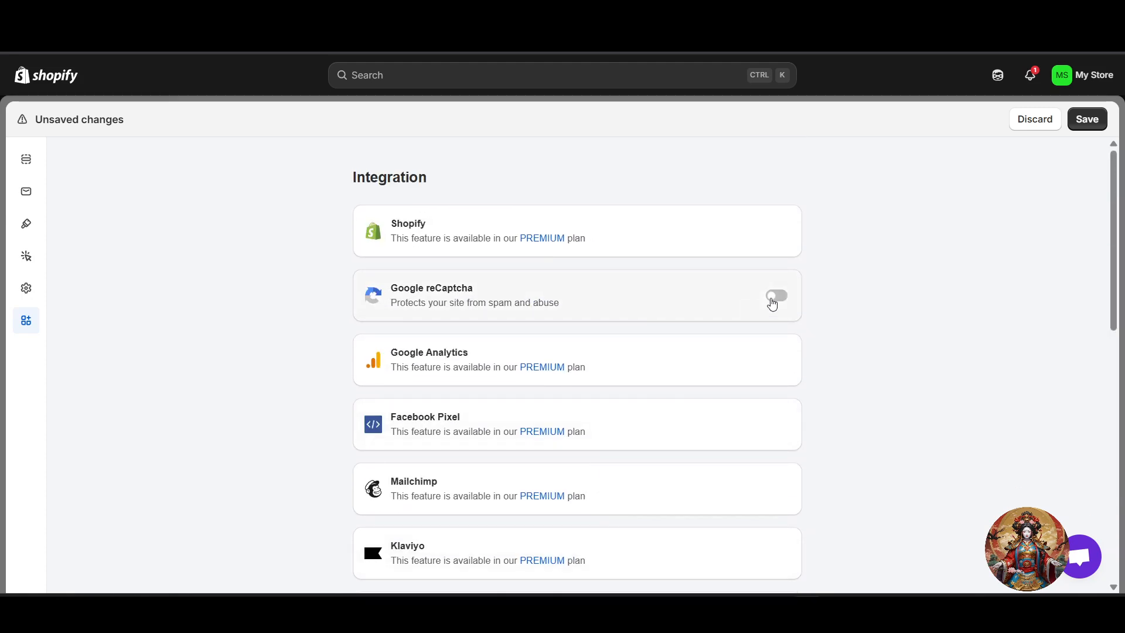
{"action": "left_click", "coordinate": [775, 296]}
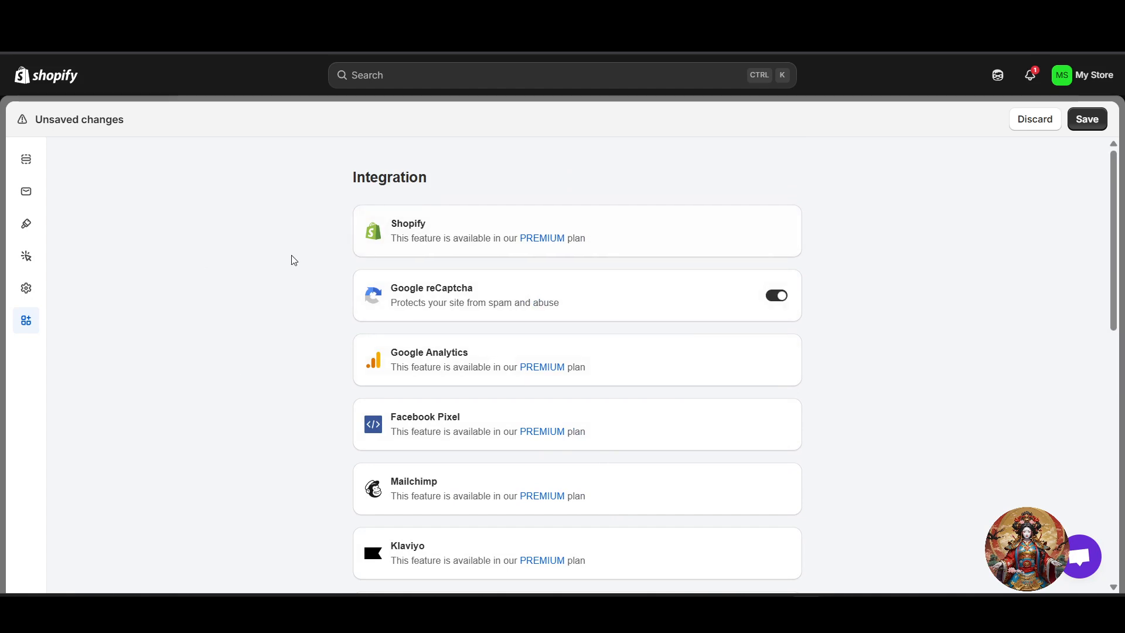
Step: Look over the remaining integrations and save the form
{"action": "scroll", "coordinate": [610, 297], "scroll_direction": "down", "scroll_amount": 2}
{"action": "scroll", "coordinate": [728, 334], "scroll_direction": "down", "scroll_amount": 6}
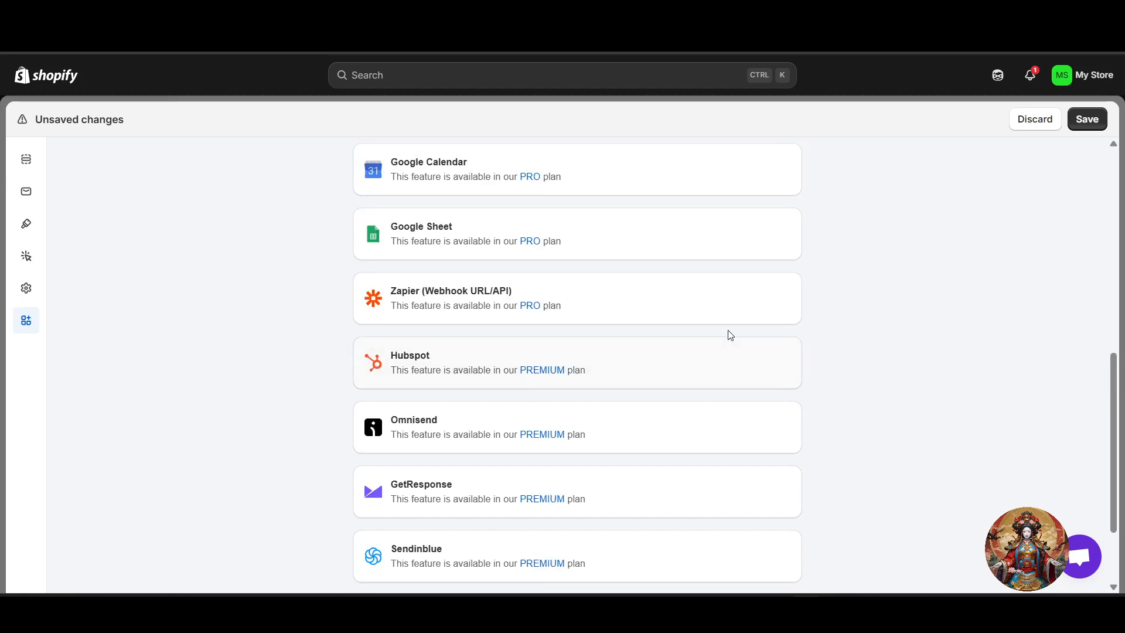
{"action": "scroll", "coordinate": [647, 338], "scroll_direction": "up", "scroll_amount": 8}
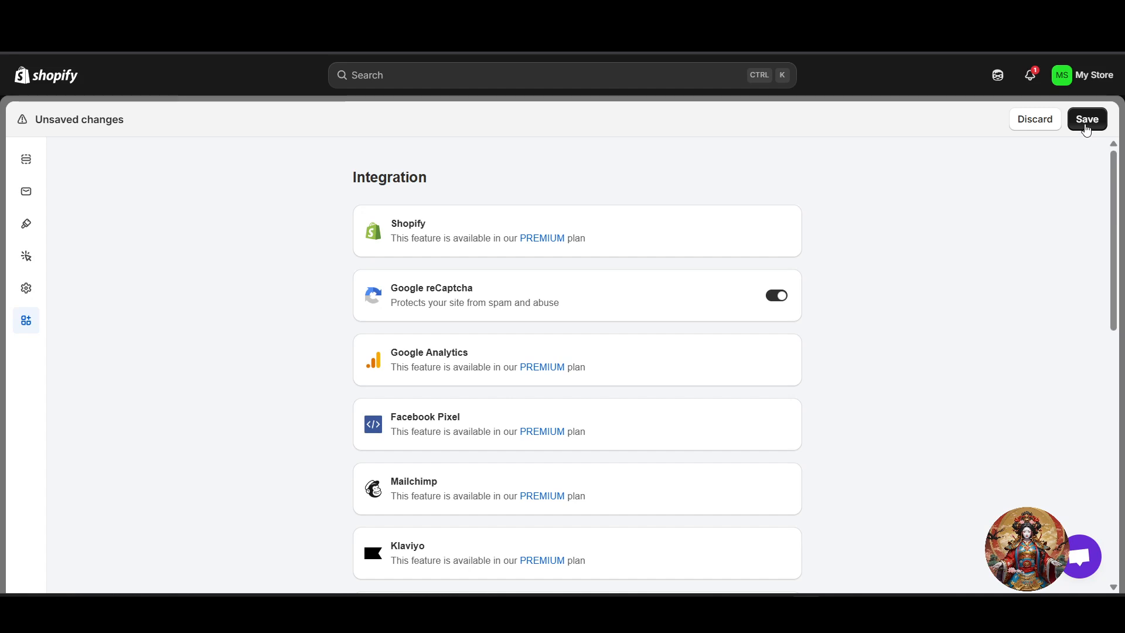
{"action": "left_click", "coordinate": [1086, 127]}
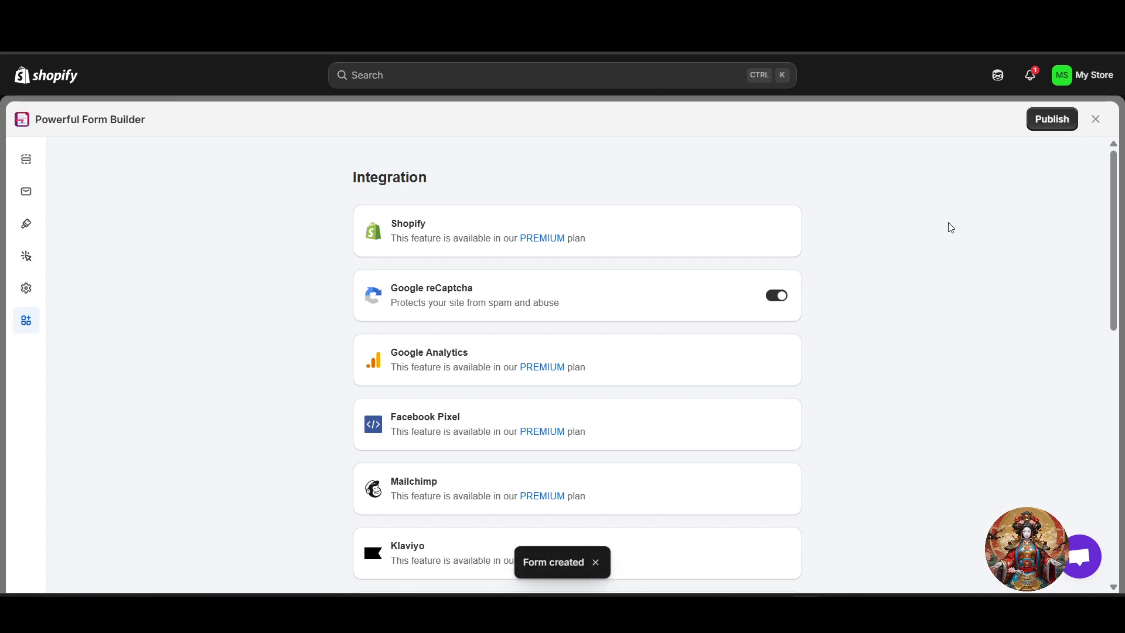
Step: Start publishing the form with the Popup display style and turn on automatic matching of the form style with the theme
{"action": "left_click", "coordinate": [1052, 124]}
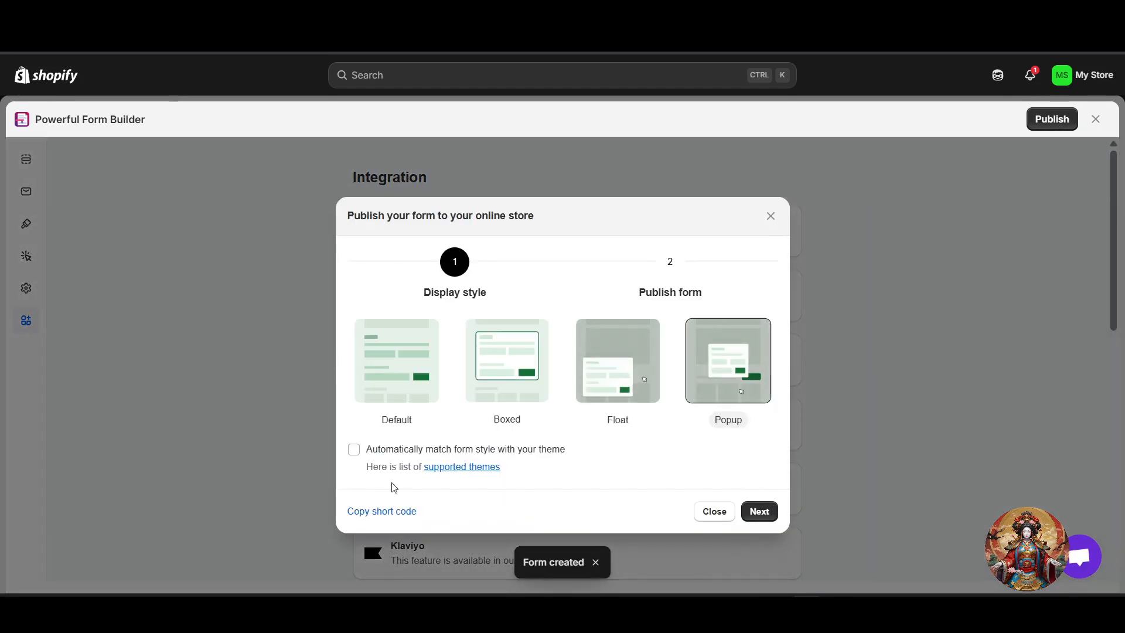
{"action": "left_click_drag", "start_coordinate": [408, 450], "coordinate": [566, 450]}
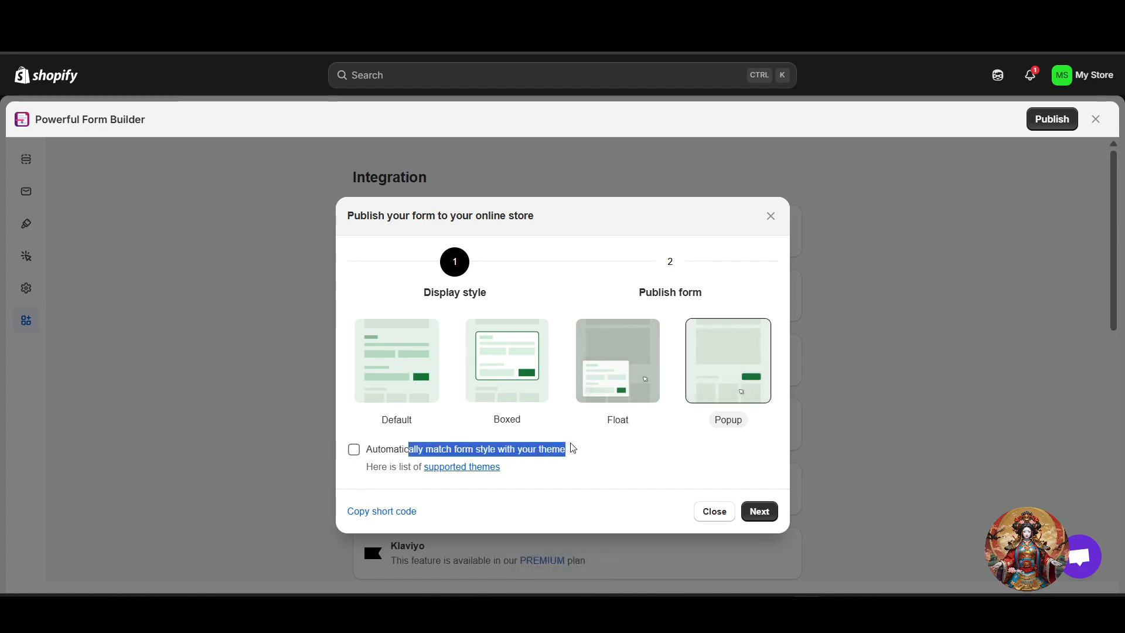
{"action": "left_click", "coordinate": [364, 455]}
{"action": "left_click", "coordinate": [354, 450]}
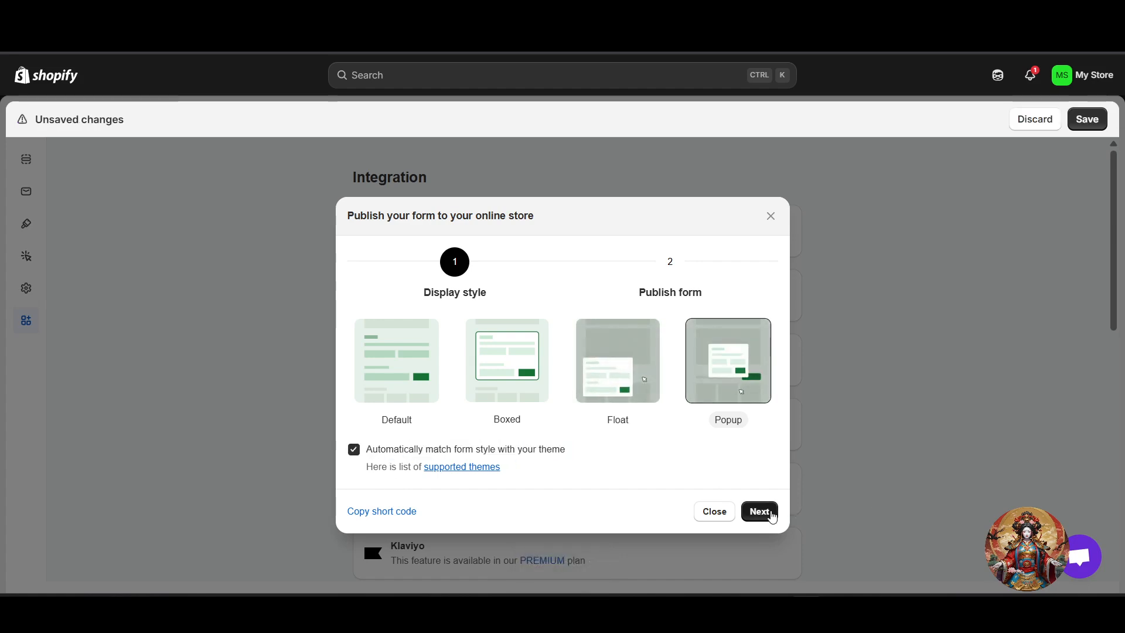
{"action": "left_click", "coordinate": [760, 512]}
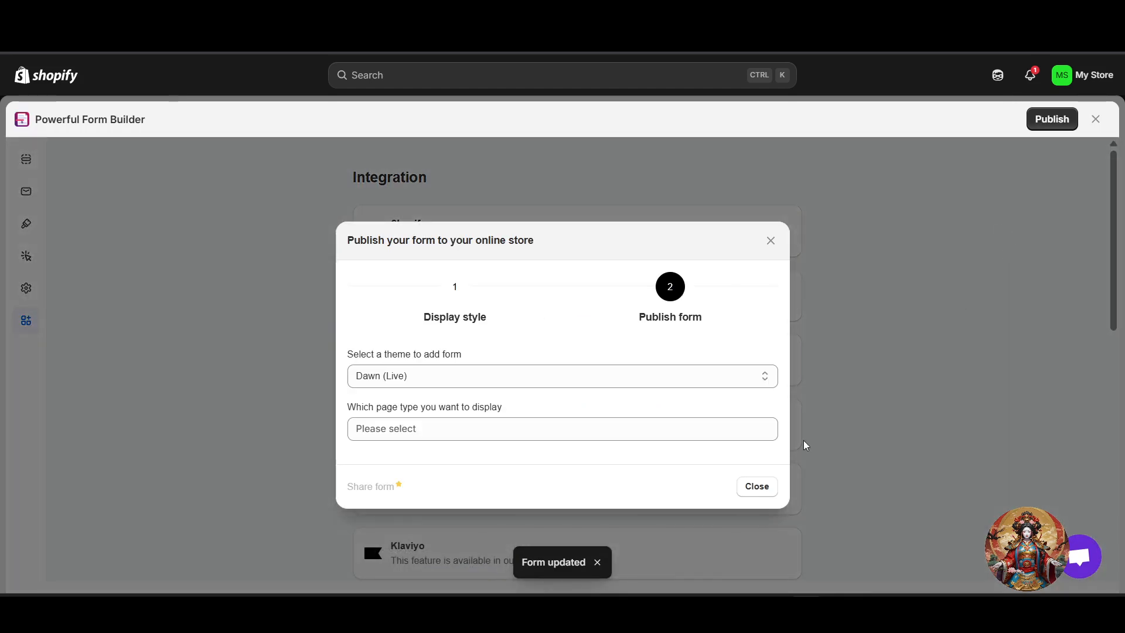
Step: Try to publish the form at the bottom of the Contact page in the Dawn theme
{"action": "left_click", "coordinate": [411, 438]}
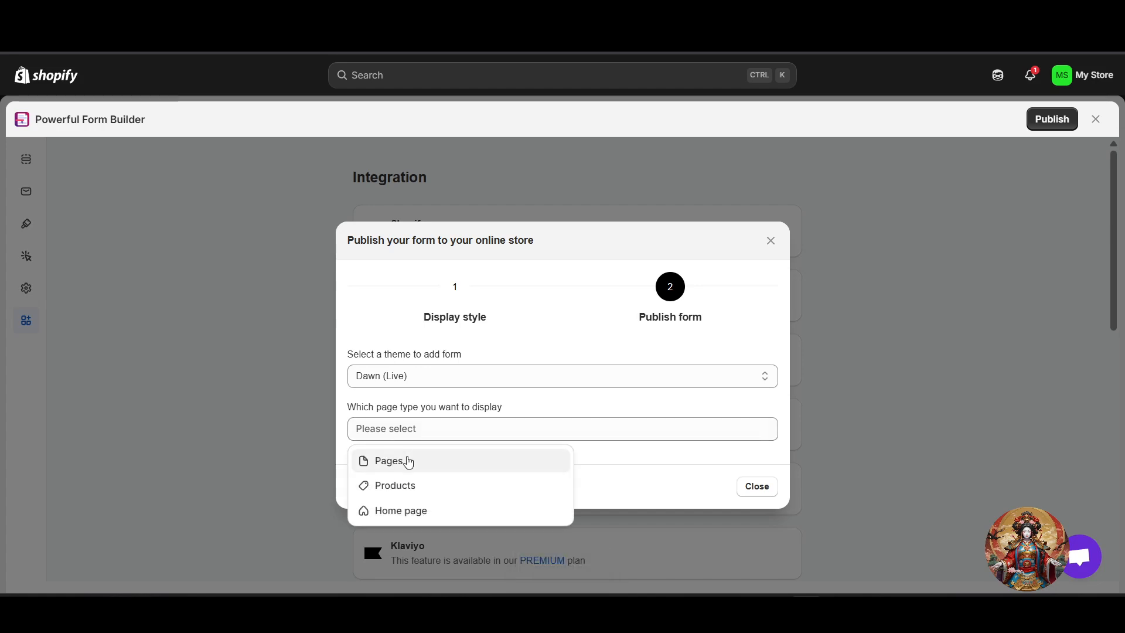
{"action": "left_click", "coordinate": [409, 463]}
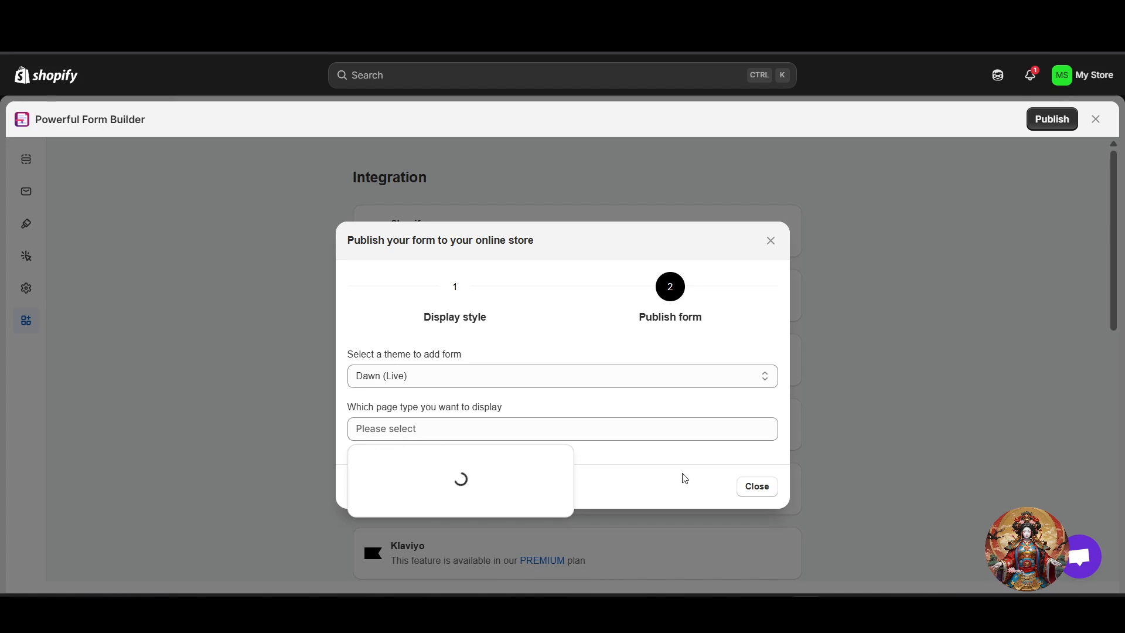
{"action": "left_click", "coordinate": [434, 483]}
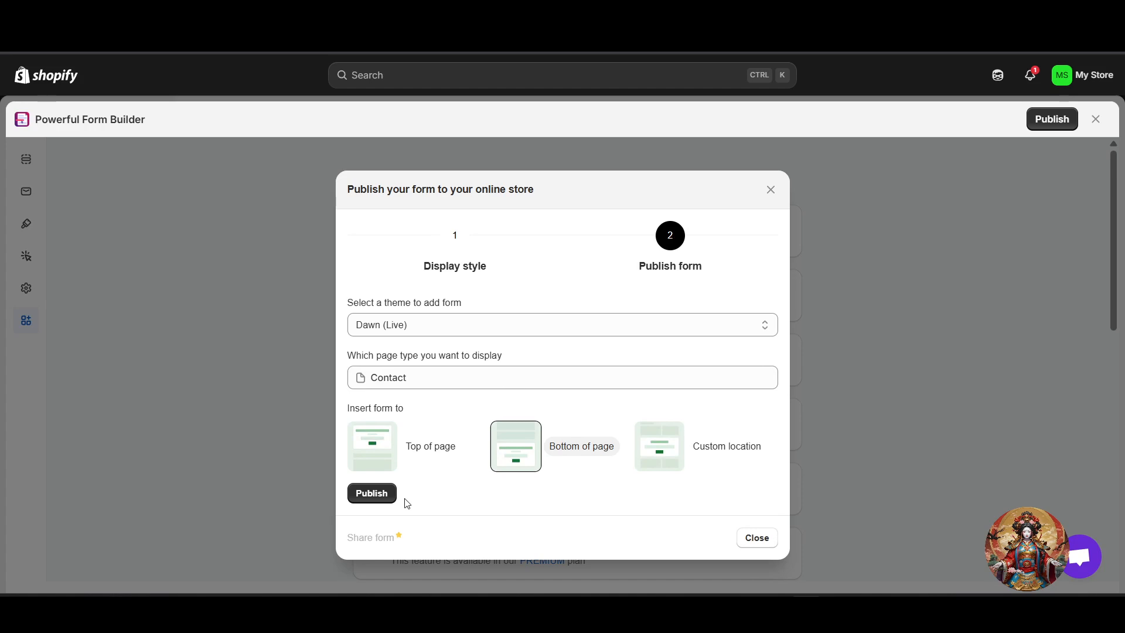
{"action": "left_click", "coordinate": [384, 496]}
{"action": "left_click", "coordinate": [511, 362]}
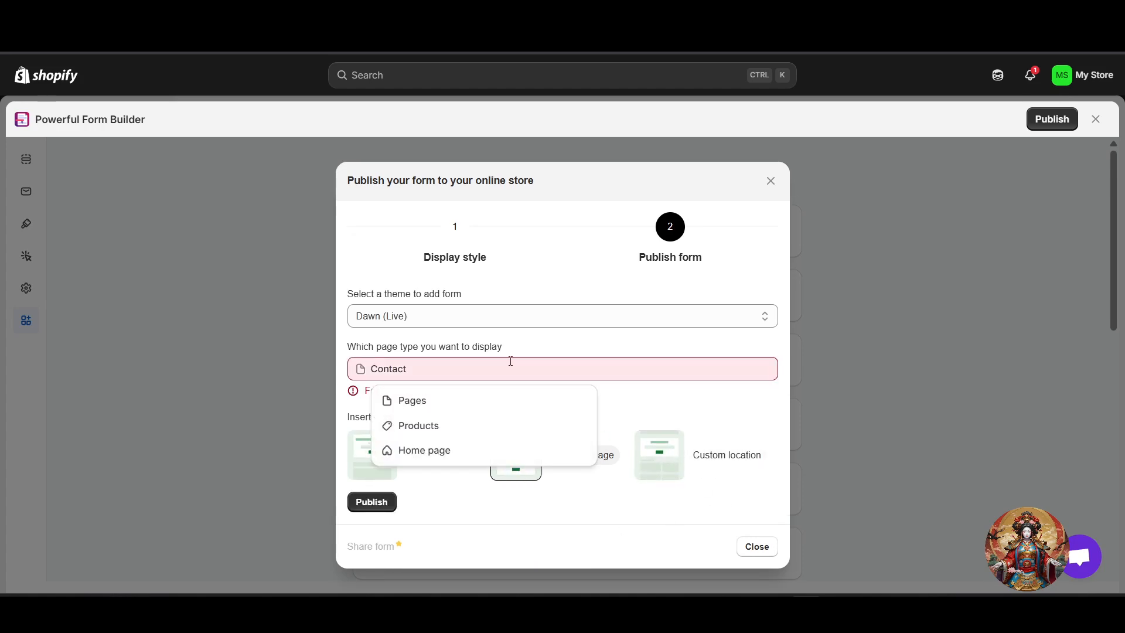
{"action": "left_click", "coordinate": [653, 373]}
{"action": "left_click", "coordinate": [695, 424]}
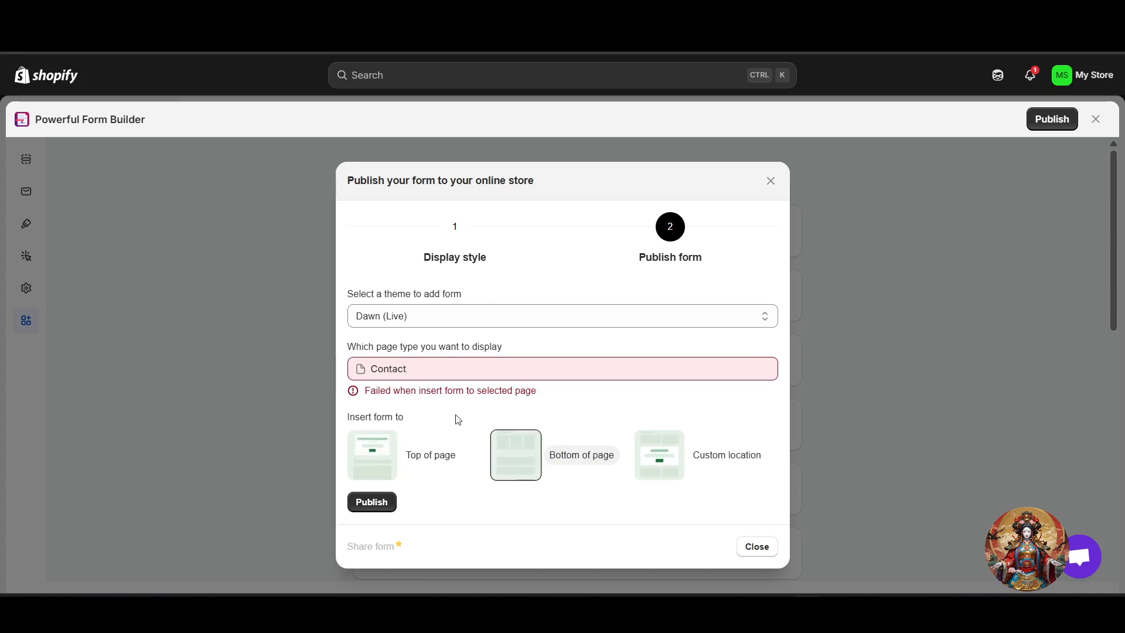
Step: Change the page type on which the form is displayed to Home page
{"action": "left_click", "coordinate": [494, 370]}
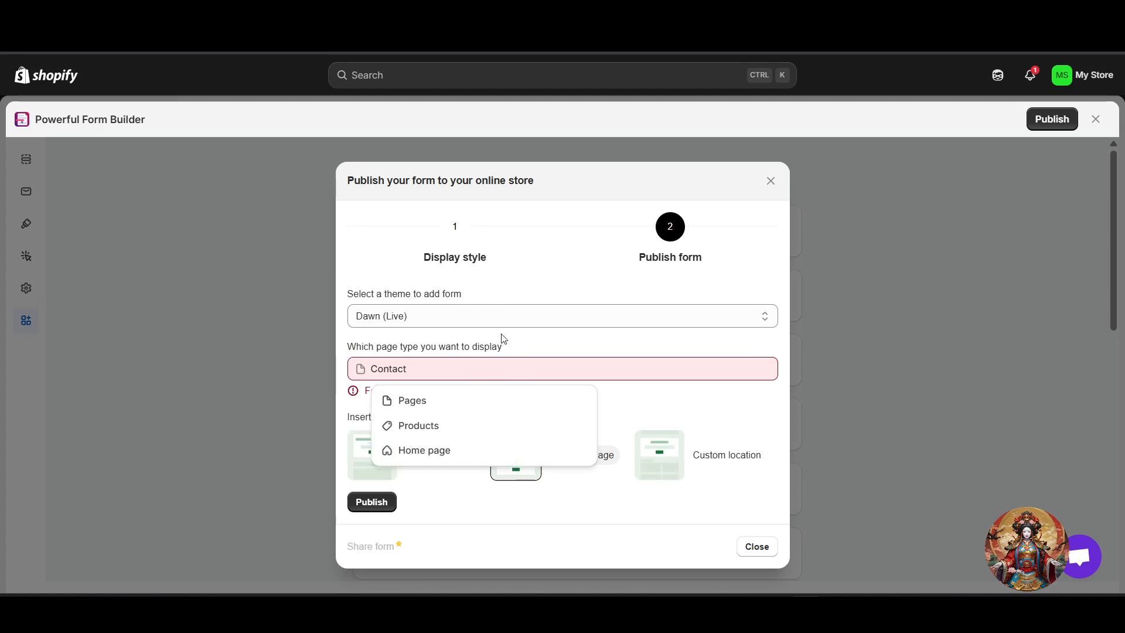
{"action": "left_click", "coordinate": [463, 431]}
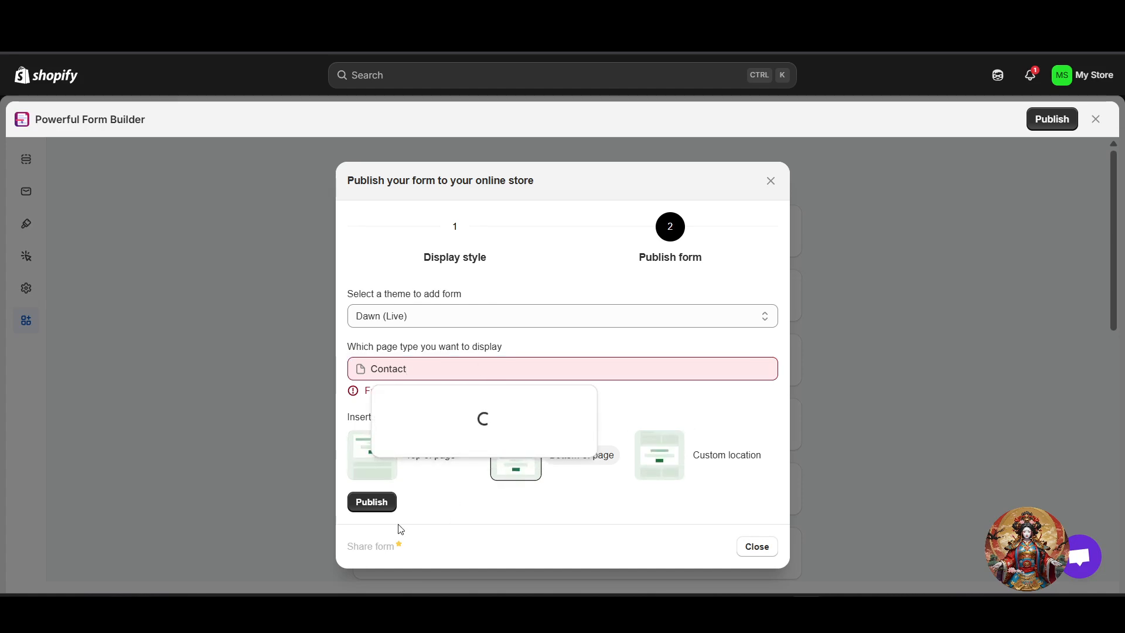
{"action": "left_click", "coordinate": [413, 496]}
{"action": "left_click", "coordinate": [438, 476]}
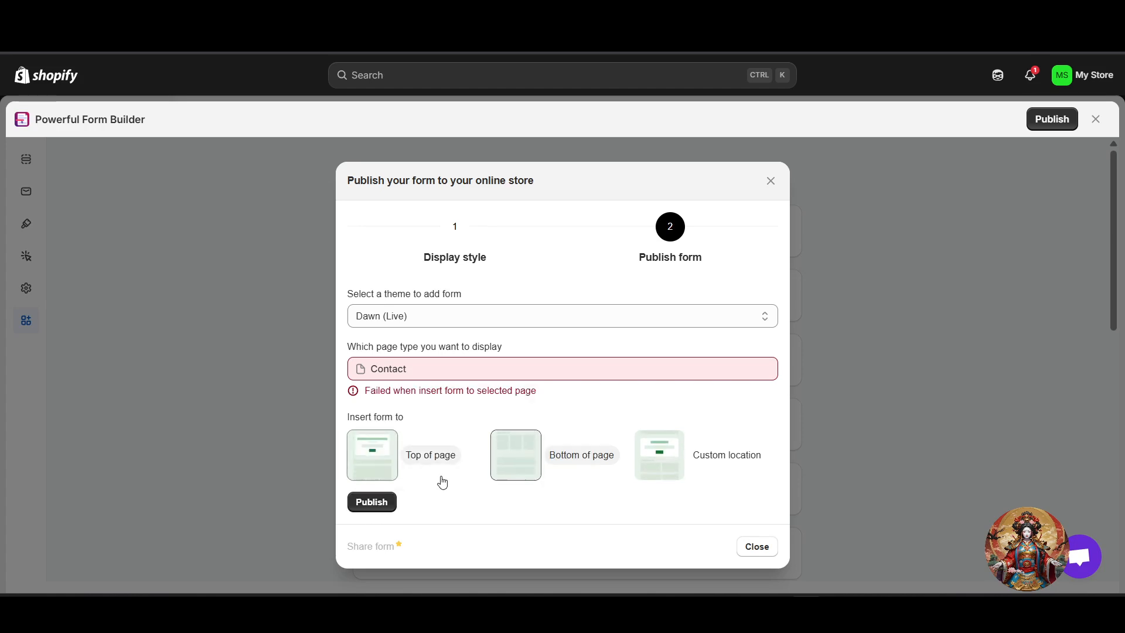
{"action": "left_click", "coordinate": [467, 372]}
{"action": "left_click", "coordinate": [457, 456]}
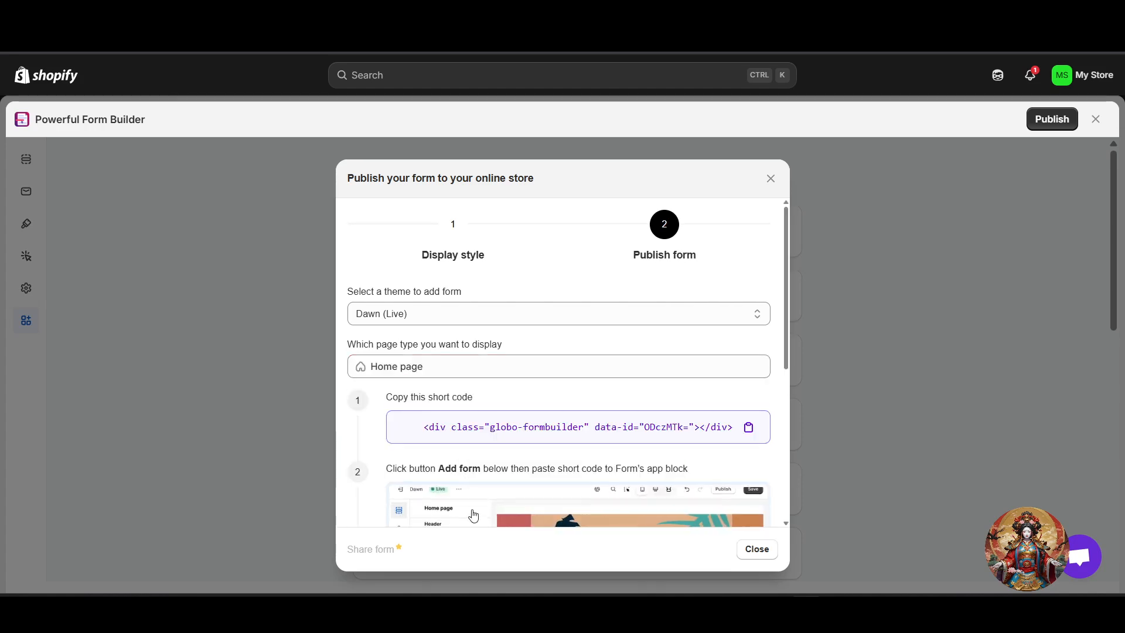
Step: Review the instructions for adding the form to the home page and copy the form's short code
{"action": "scroll", "coordinate": [495, 461], "scroll_direction": "down", "scroll_amount": 4}
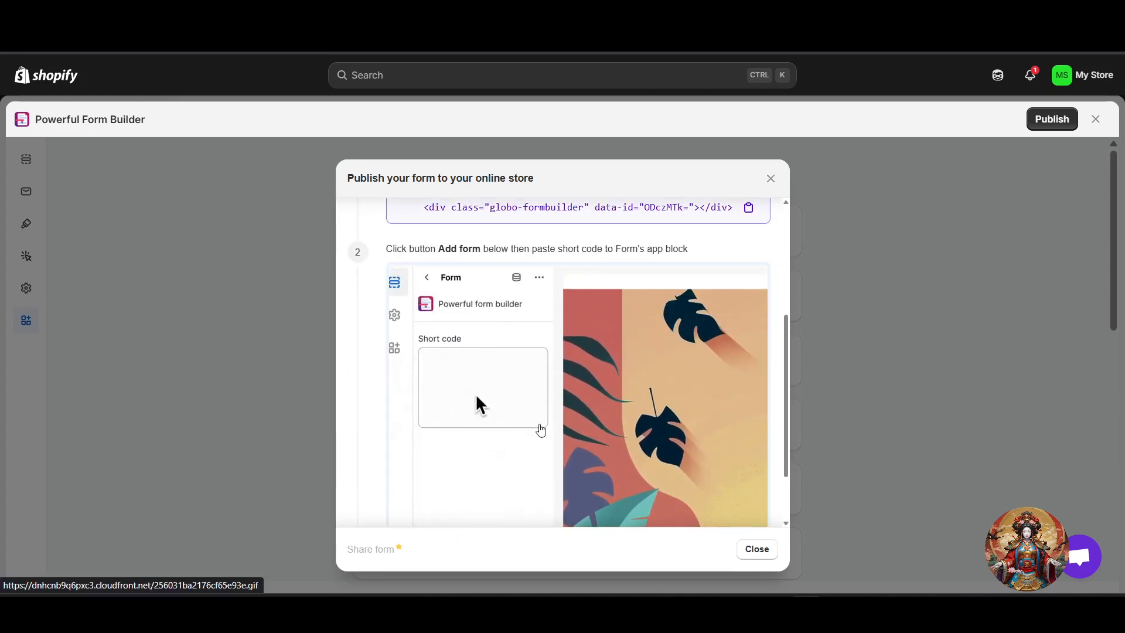
{"action": "scroll", "coordinate": [545, 422], "scroll_direction": "up", "scroll_amount": 3}
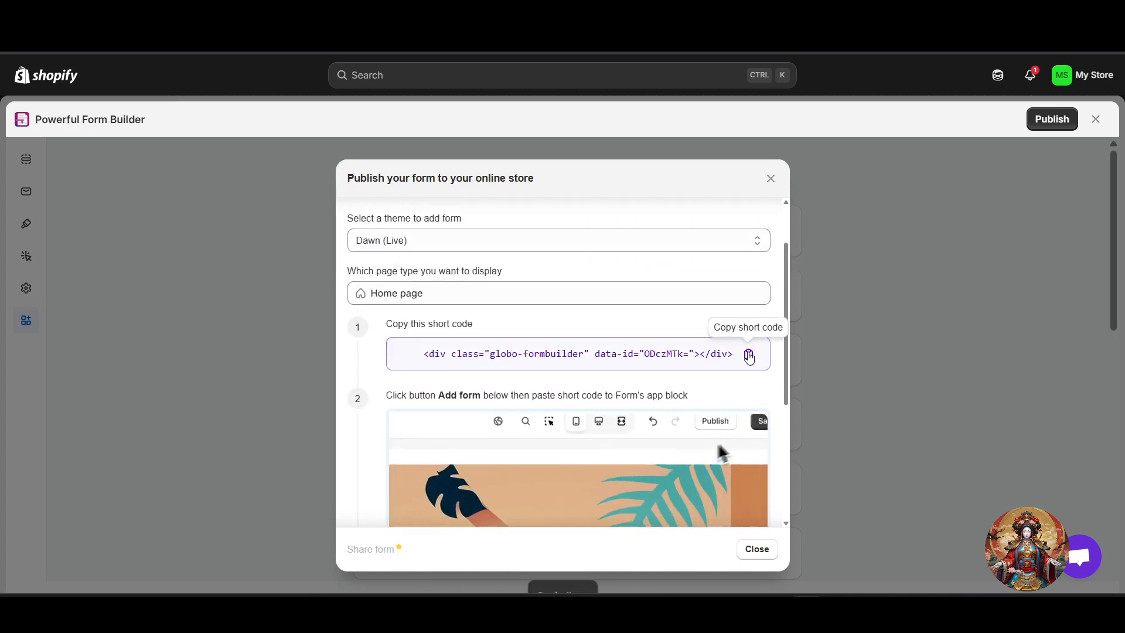
{"action": "left_click", "coordinate": [749, 356]}
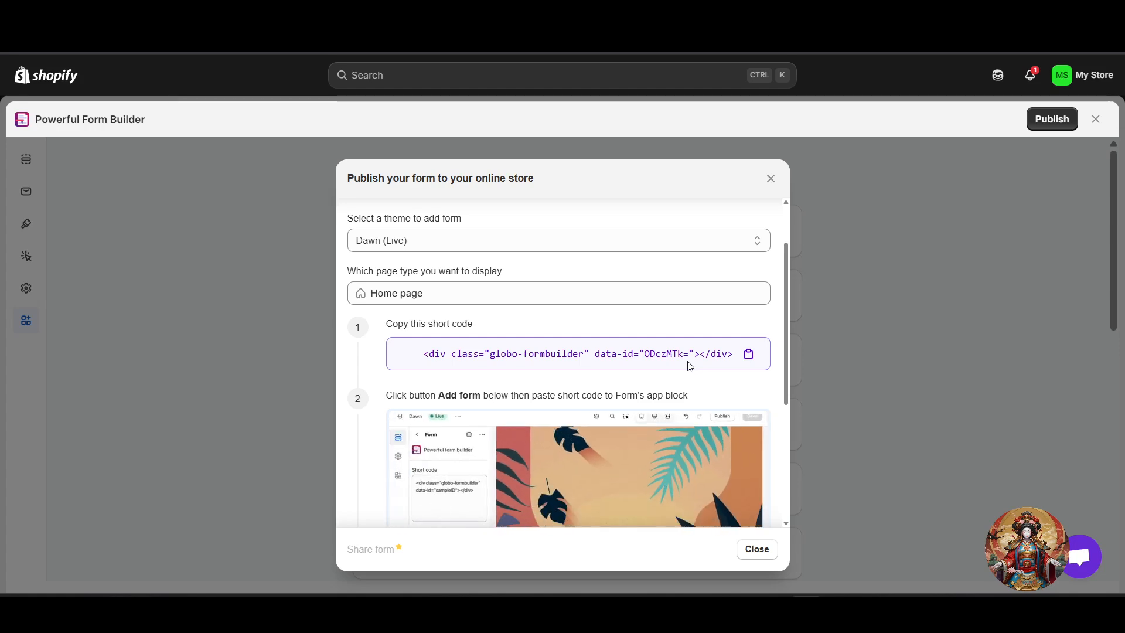
{"action": "left_click", "coordinate": [749, 357]}
{"action": "scroll", "coordinate": [515, 426], "scroll_direction": "down", "scroll_amount": 3}
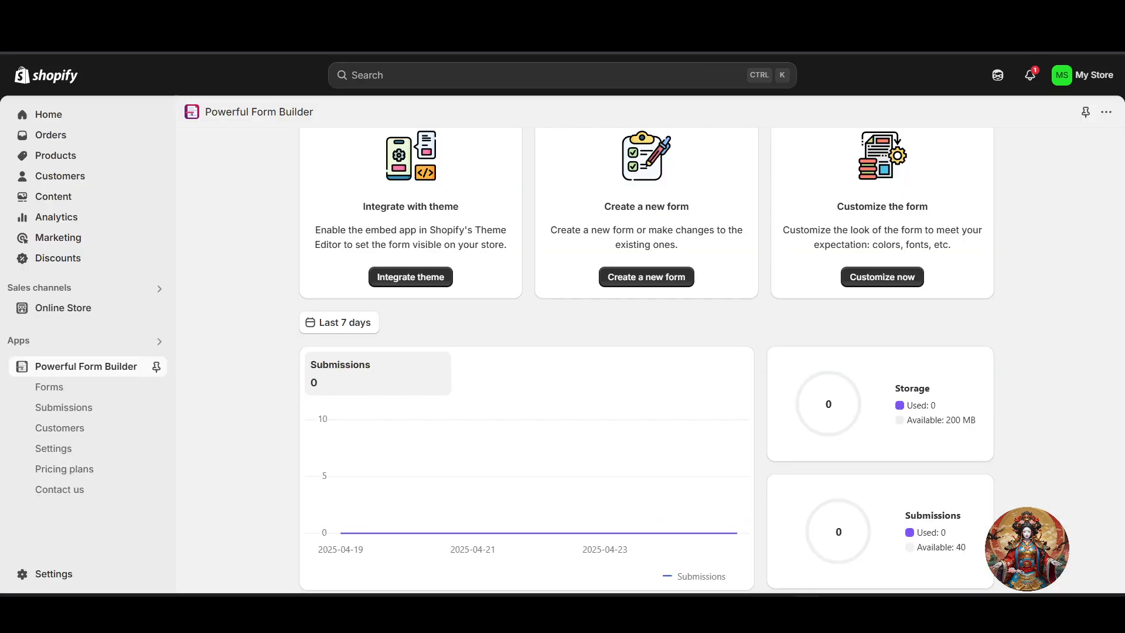
Step: Open the Dawn theme of the online store for customization and check the Globo Form Builder app embed
{"action": "left_click", "coordinate": [78, 307]}
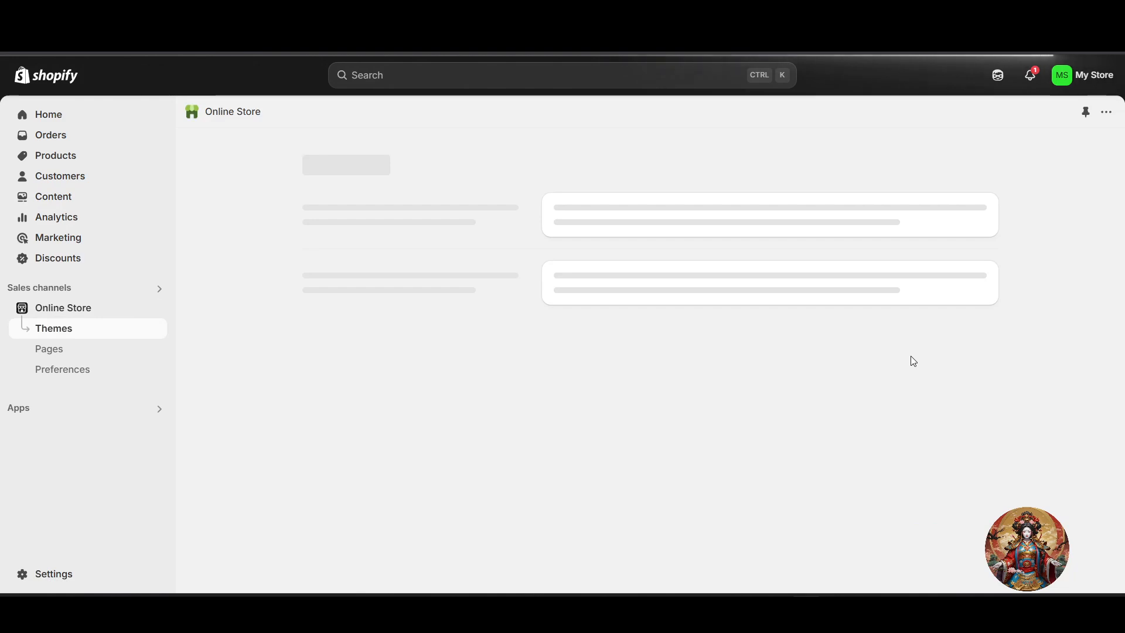
{"action": "left_click", "coordinate": [951, 494]}
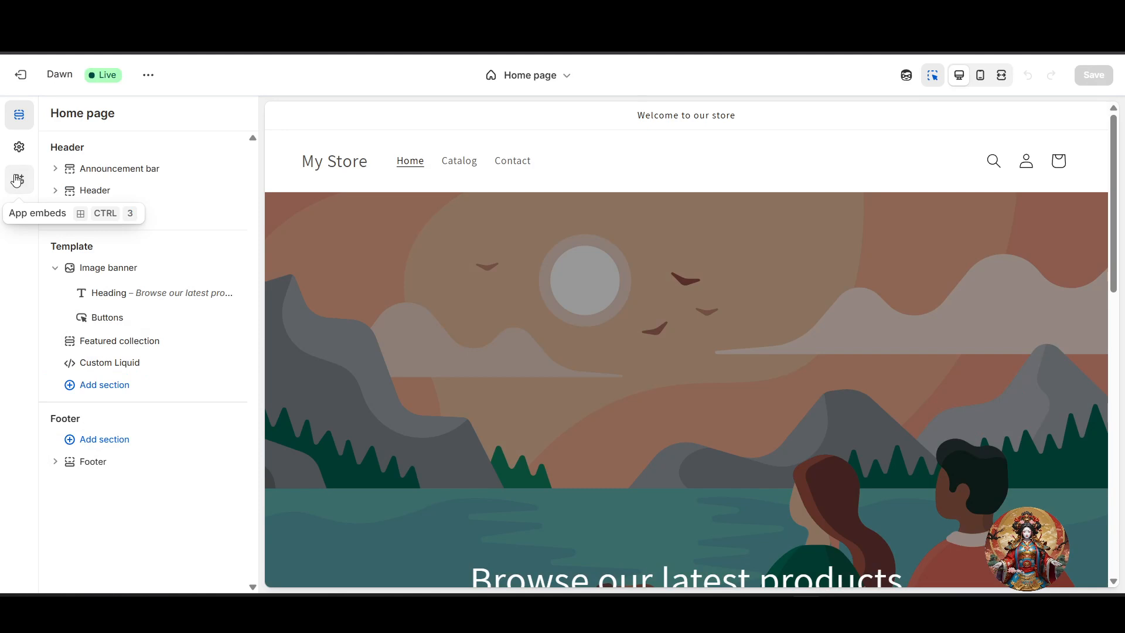
{"action": "left_click", "coordinate": [17, 180]}
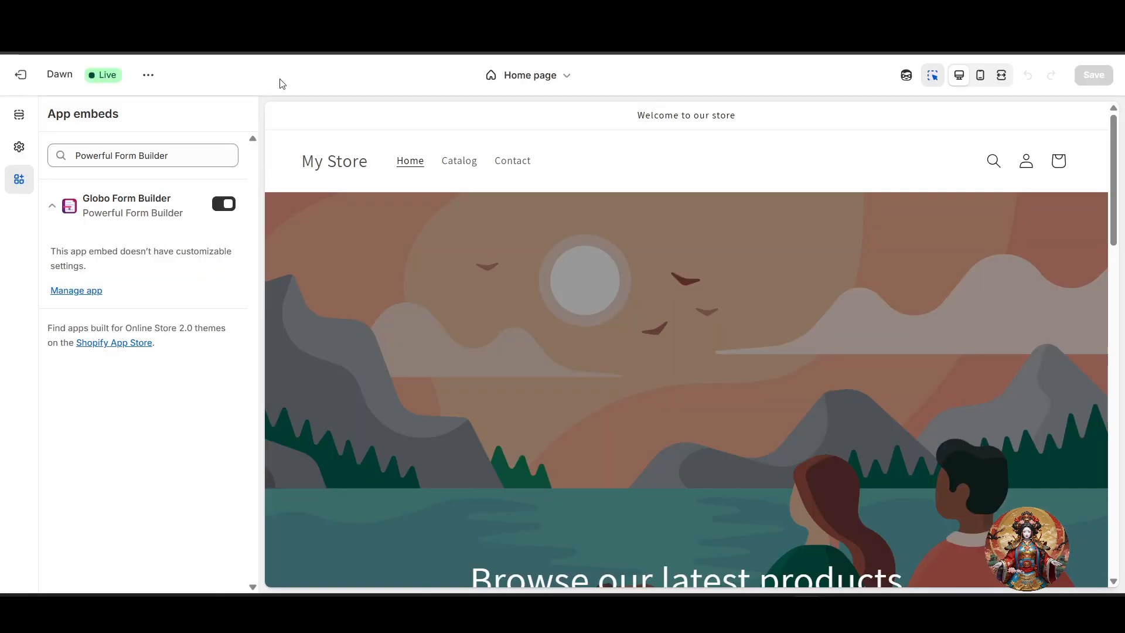
Step: Add the Powerful Form Builder Form app section to the home page template below the Custom Liquid section
{"action": "left_click", "coordinate": [20, 115]}
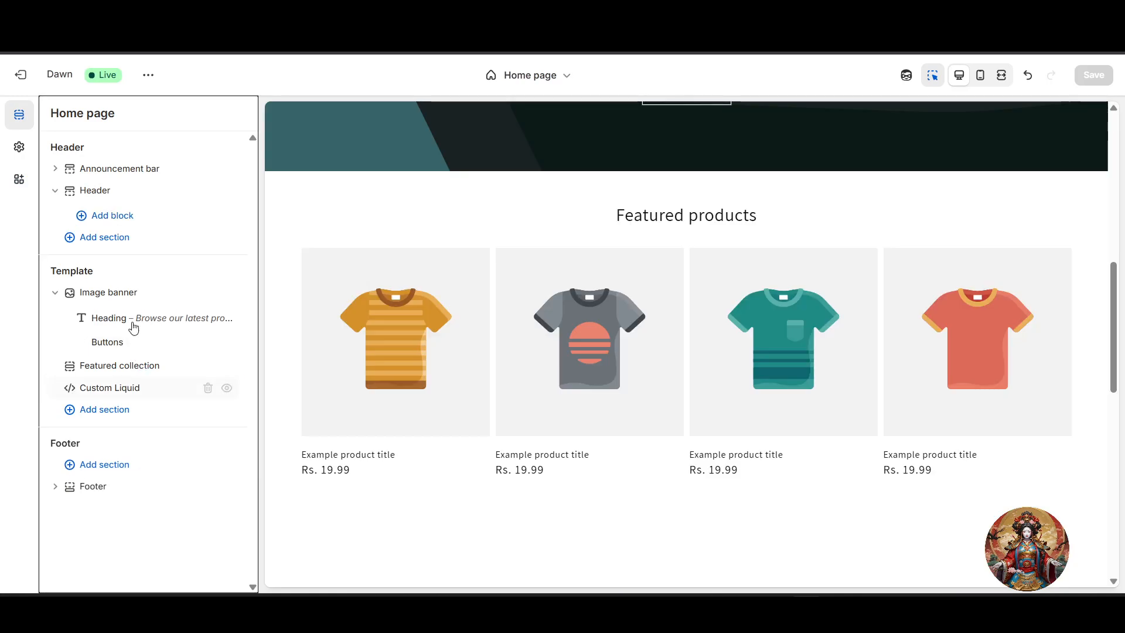
{"action": "left_click", "coordinate": [119, 413]}
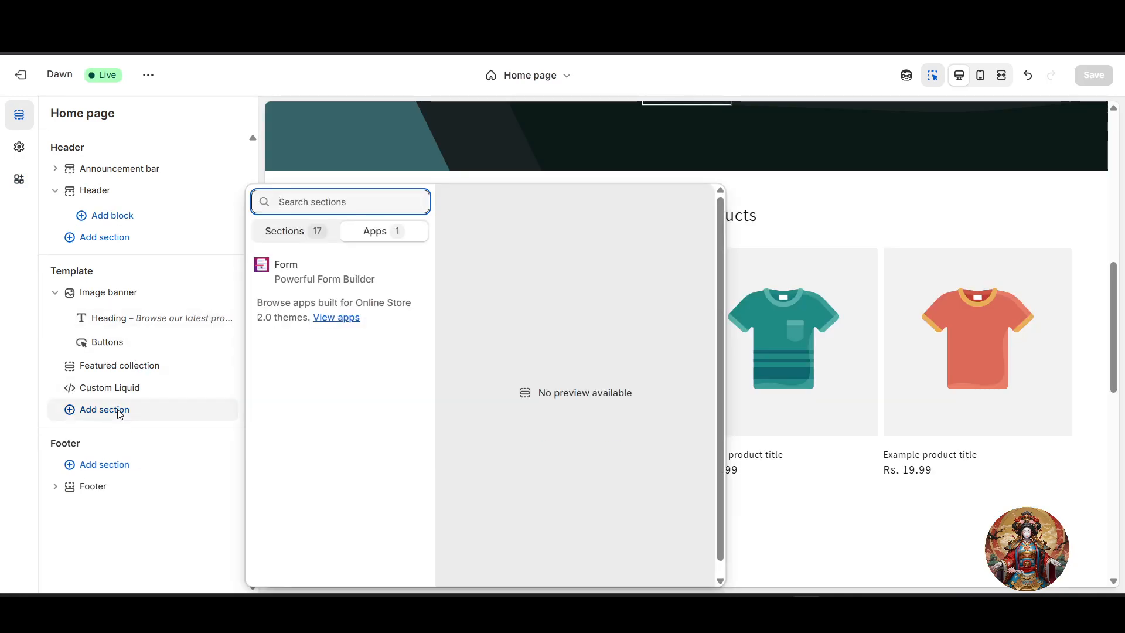
{"action": "left_click", "coordinate": [293, 234]}
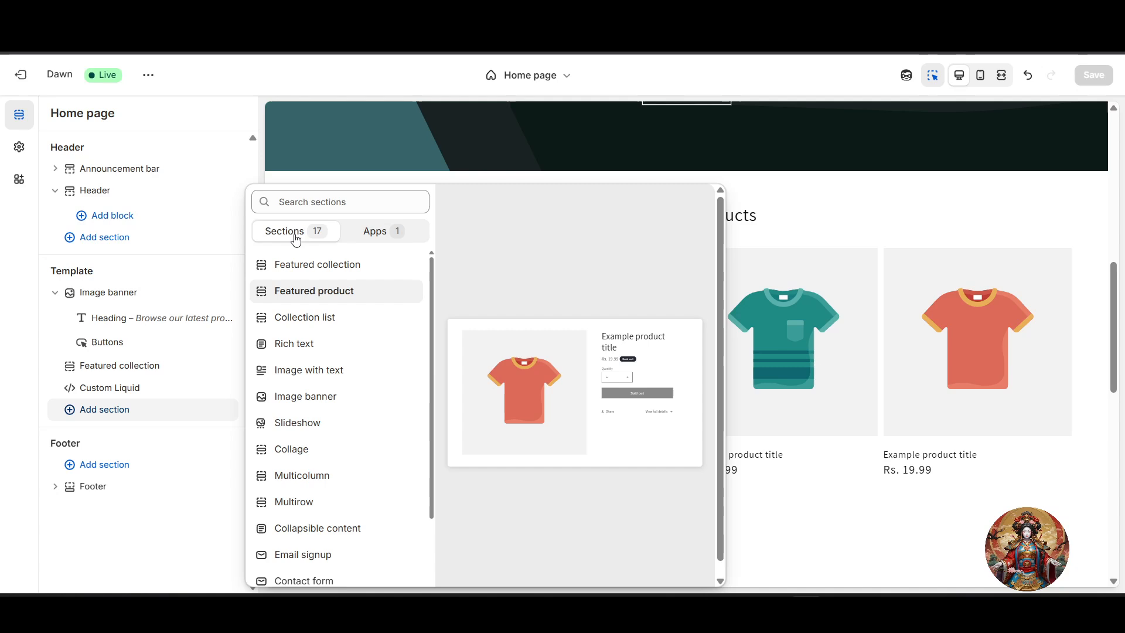
{"action": "left_click", "coordinate": [382, 232]}
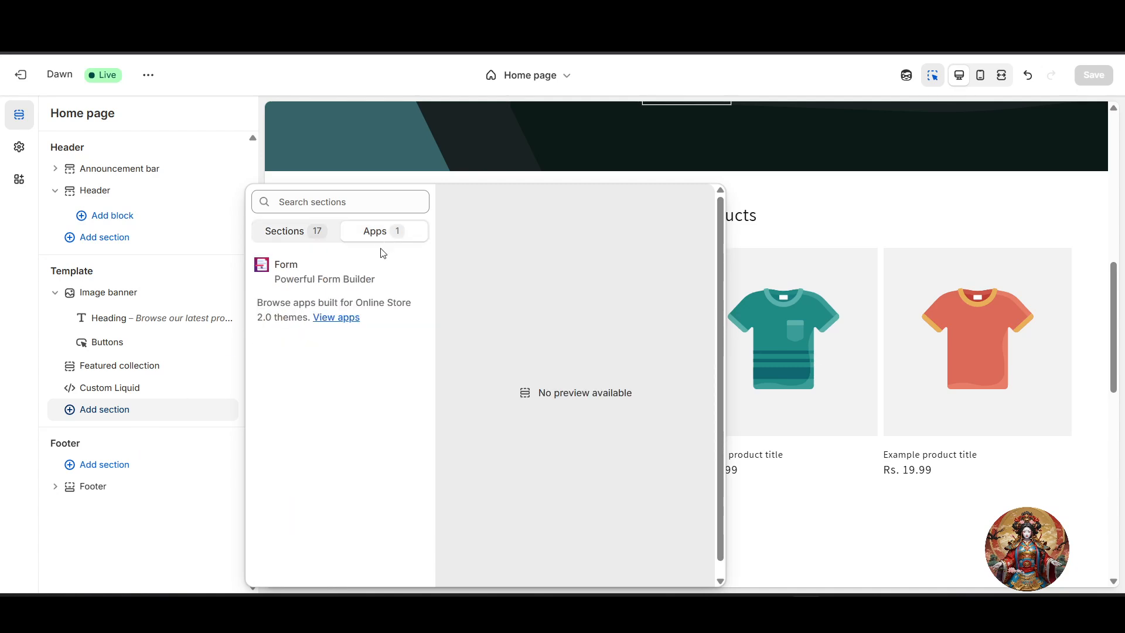
{"action": "left_click", "coordinate": [321, 275]}
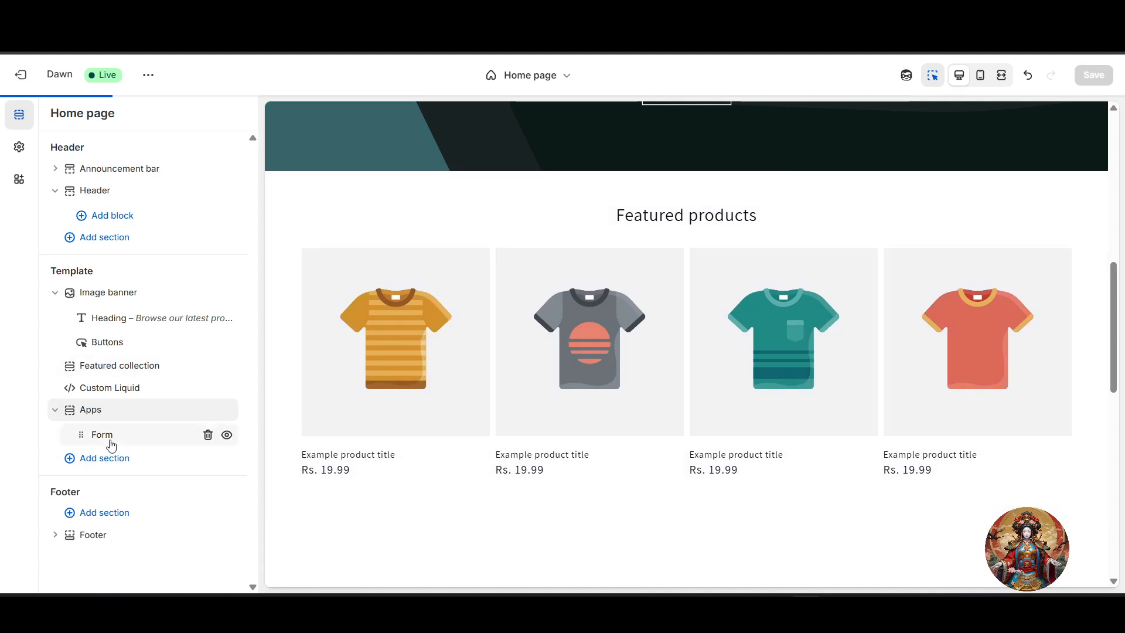
Step: Paste the copied form short code into the new Form block's Shortcode setting and check the home page preview
{"action": "left_click_drag", "start_coordinate": [107, 441], "coordinate": [202, 462]}
{"action": "left_click", "coordinate": [139, 438]}
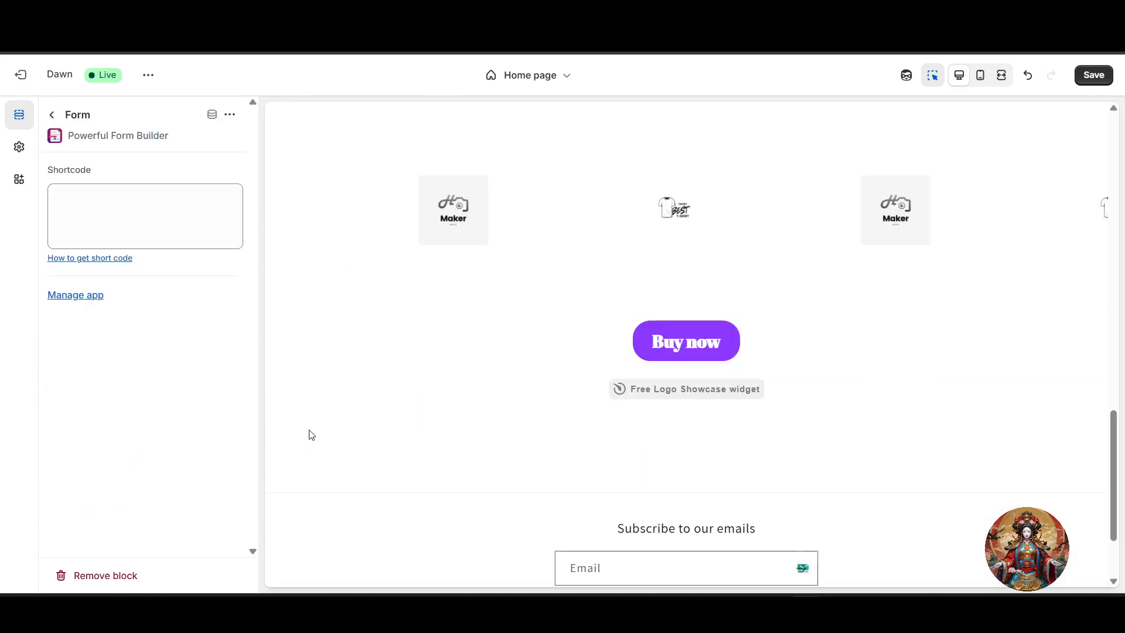
{"action": "left_click", "coordinate": [96, 196]}
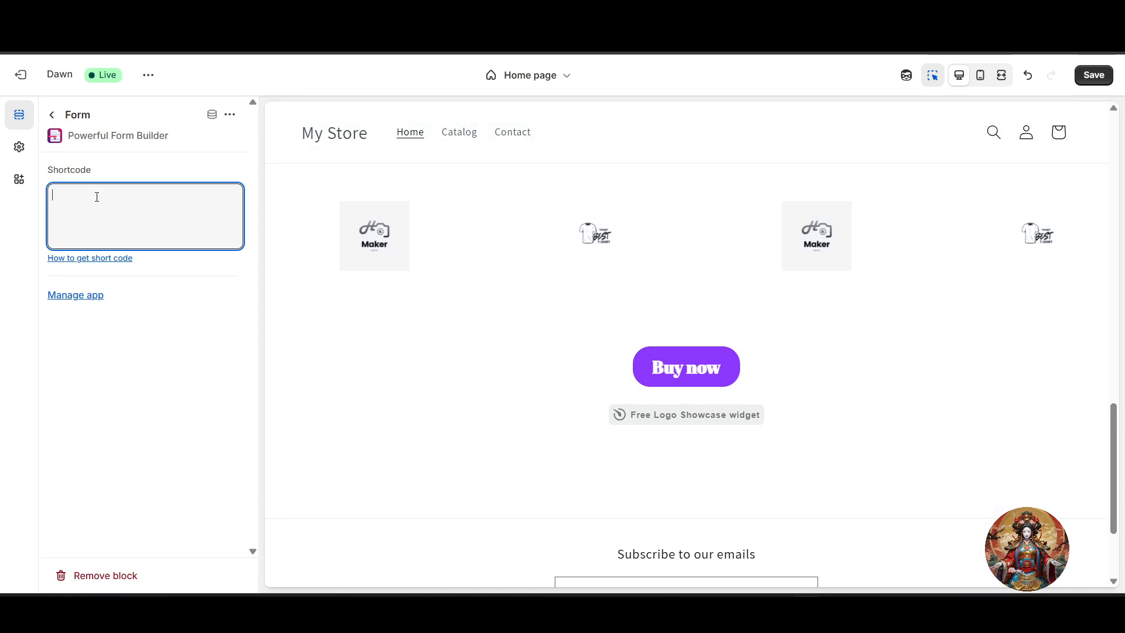
{"action": "key", "text": "ctrl+v"}
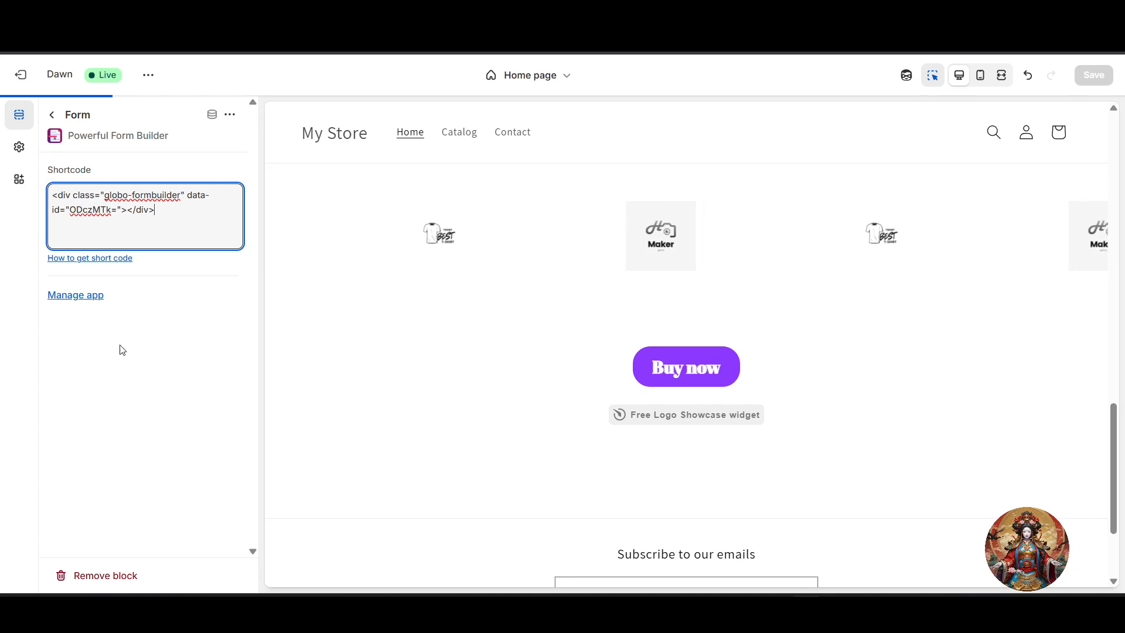
{"action": "scroll", "coordinate": [662, 442], "scroll_direction": "down", "scroll_amount": 8}
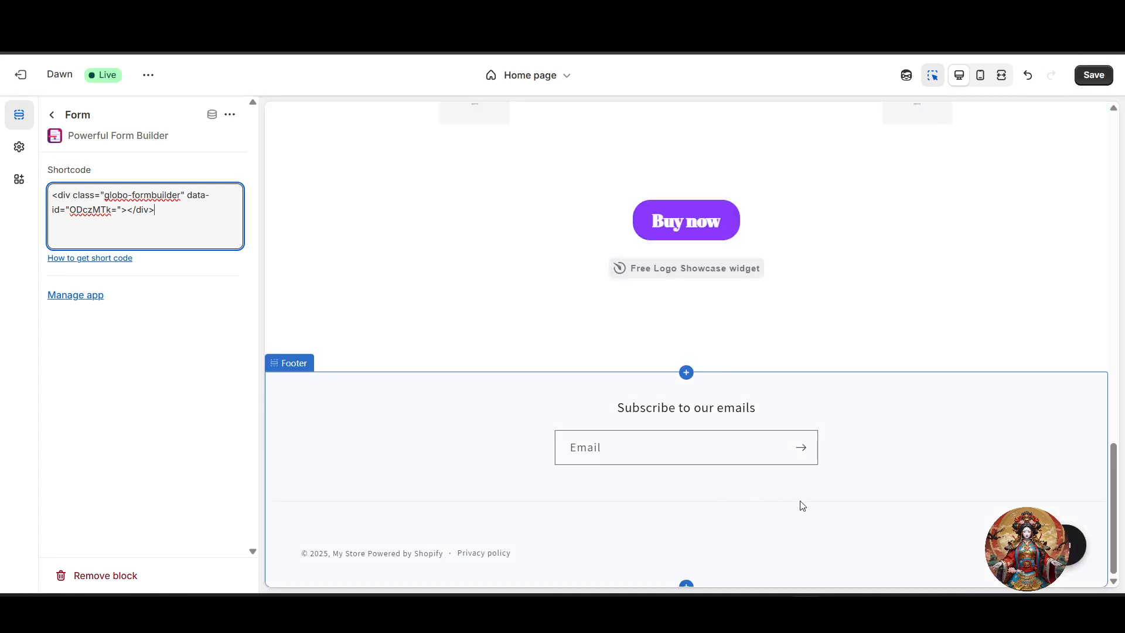
{"action": "scroll", "coordinate": [501, 488], "scroll_direction": "up", "scroll_amount": 1}
{"action": "scroll", "coordinate": [503, 488], "scroll_direction": "up", "scroll_amount": 15}
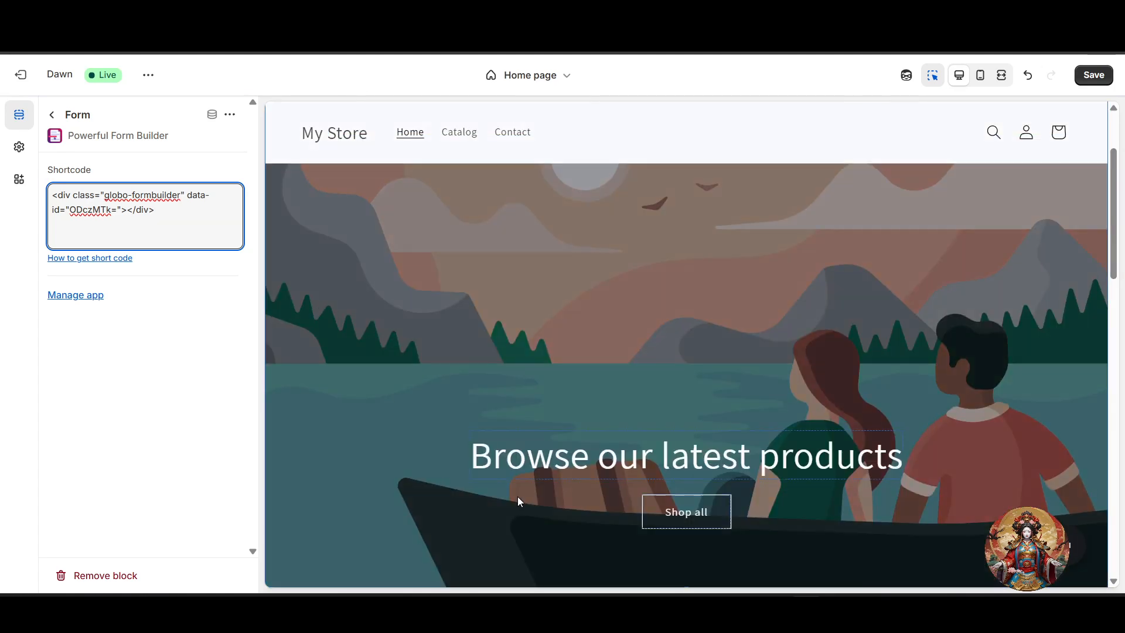